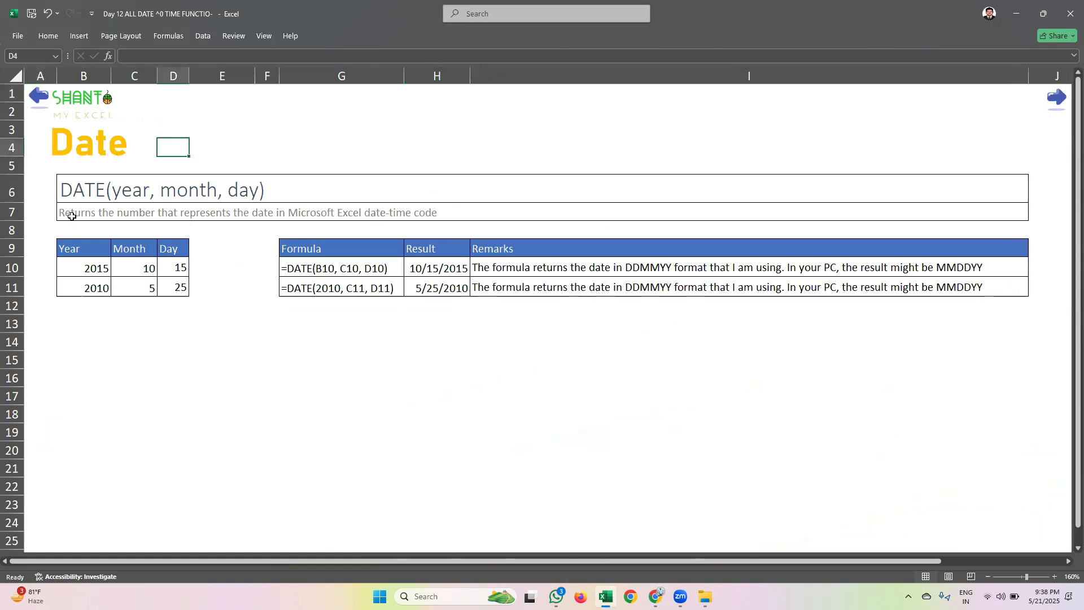
Examine the DATE function's description and the Year, Month and Day columns of the sample table
click(14, 216)
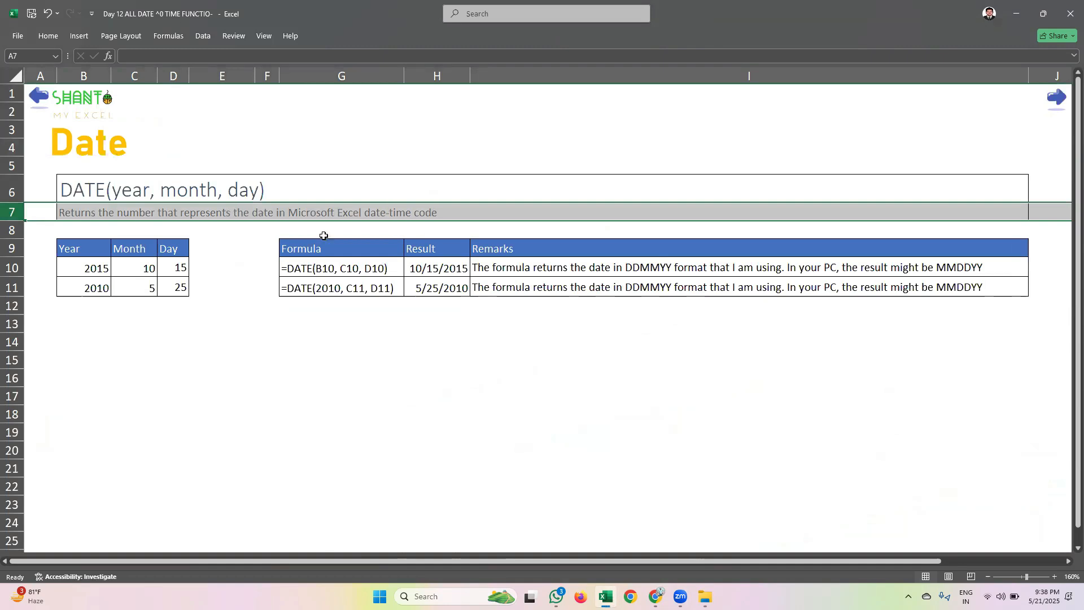
click(221, 229)
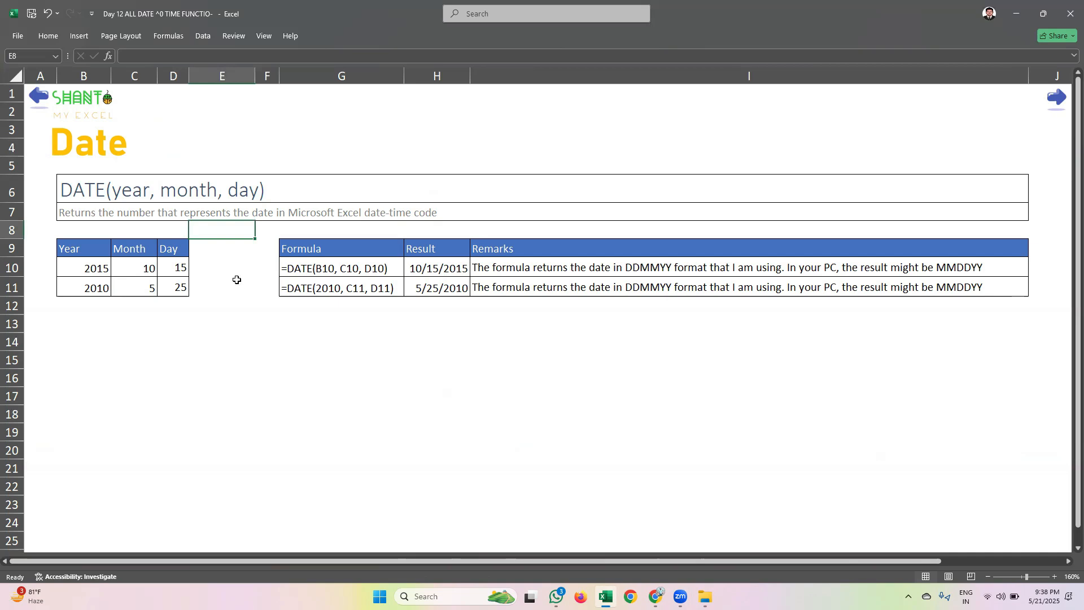
click(223, 307)
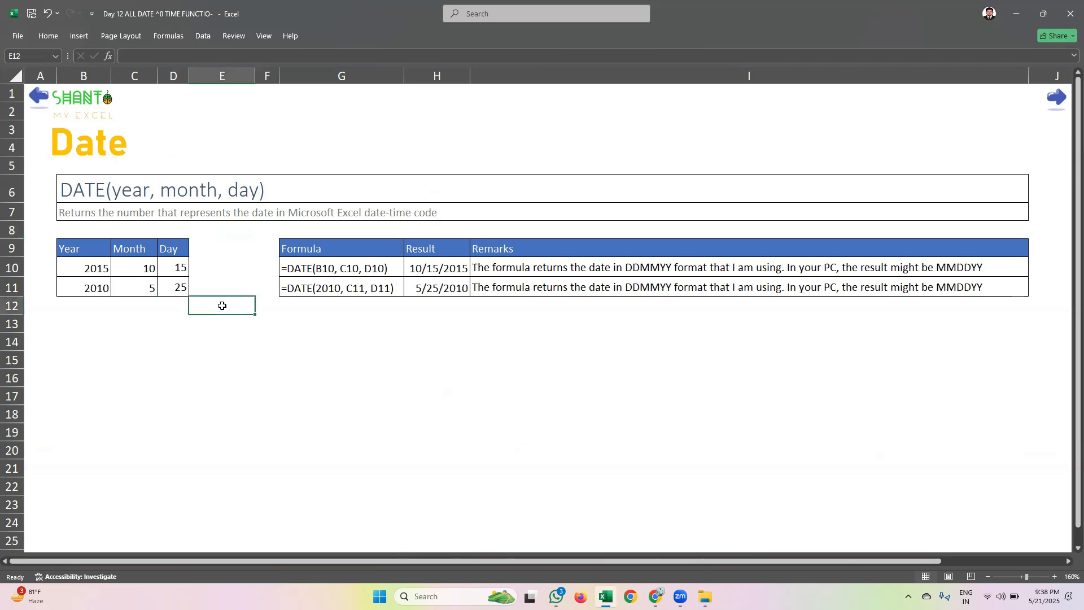
drag(80, 249, 80, 289)
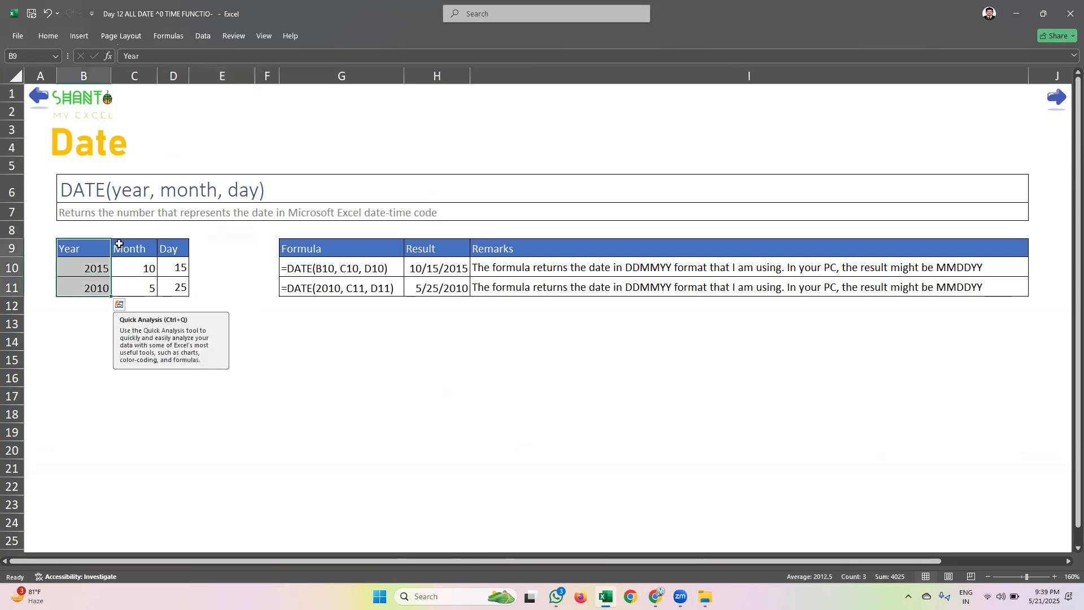
drag(133, 249, 130, 289)
drag(164, 246, 171, 285)
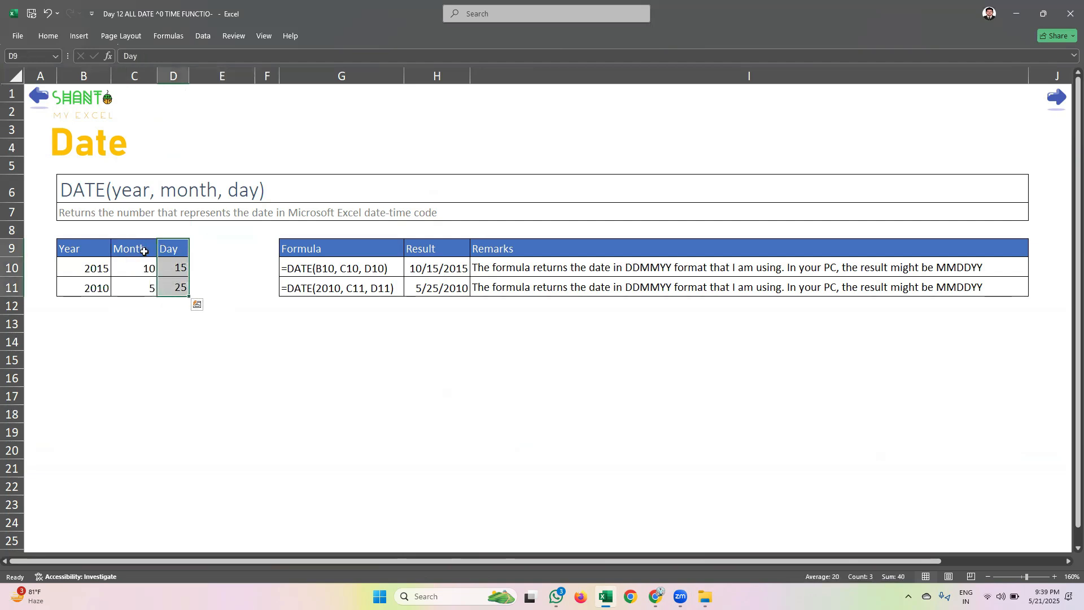
drag(176, 249, 93, 289)
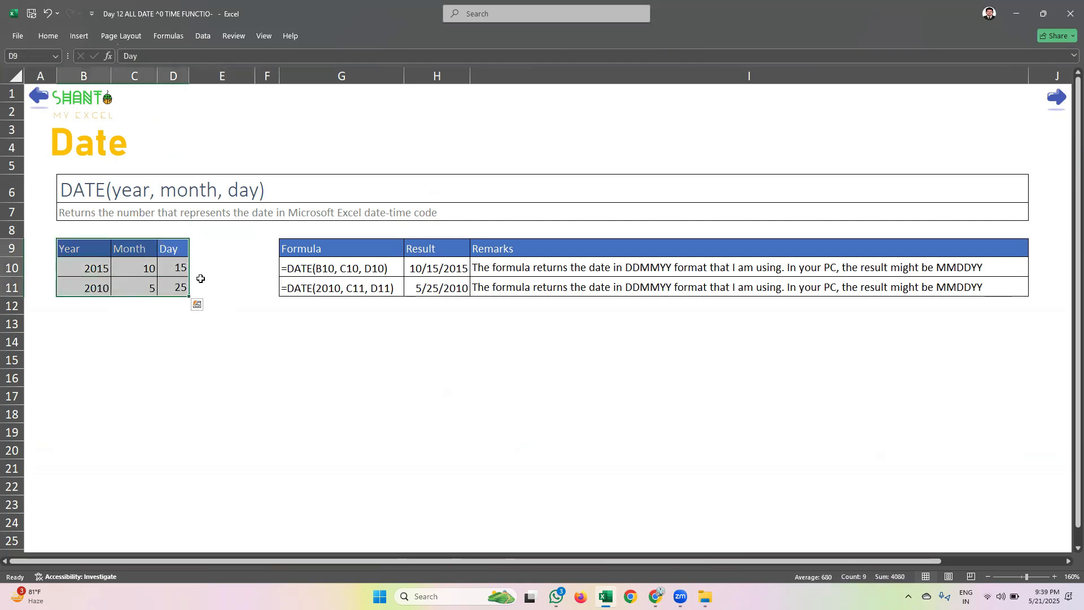
click(170, 363)
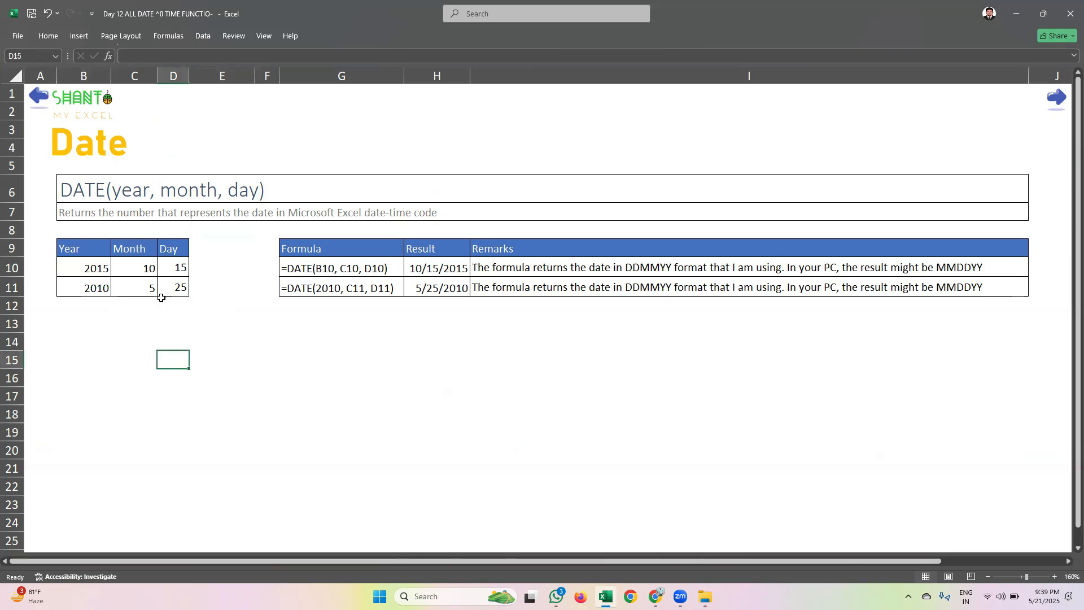
Set the first sample row to year 2025, month 5 and day 21 in cells B10 to D10
click(105, 271)
text(2025)
key(Tab)
text(5)
key(Tab)
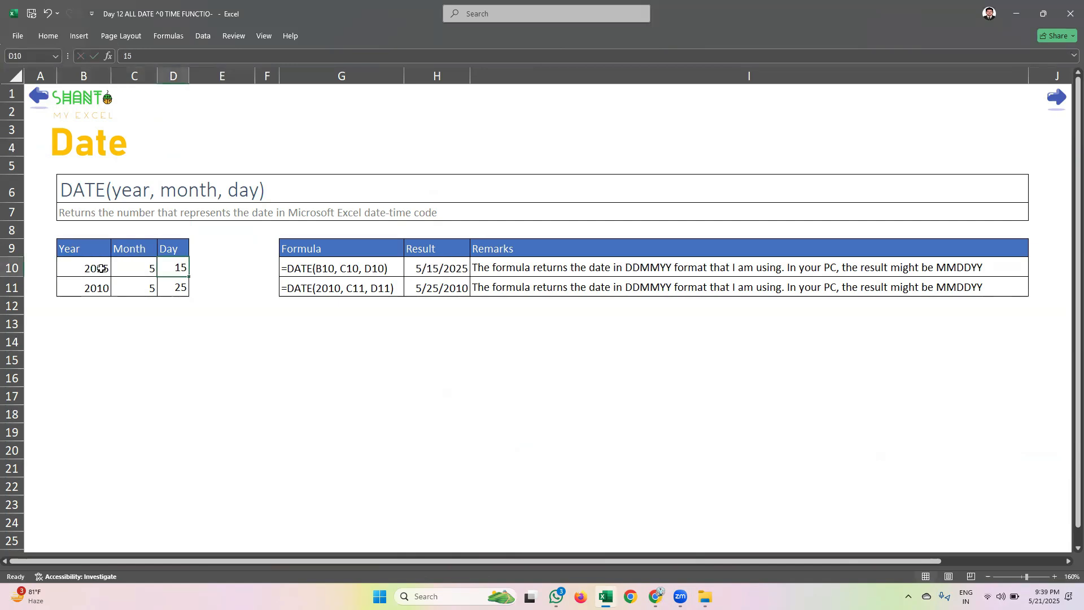
text(21.)
key(BackSpace)
key(Return)
Review the first row's date parts against the year, month and day arguments in the DATE syntax heading
drag(177, 280, 109, 266)
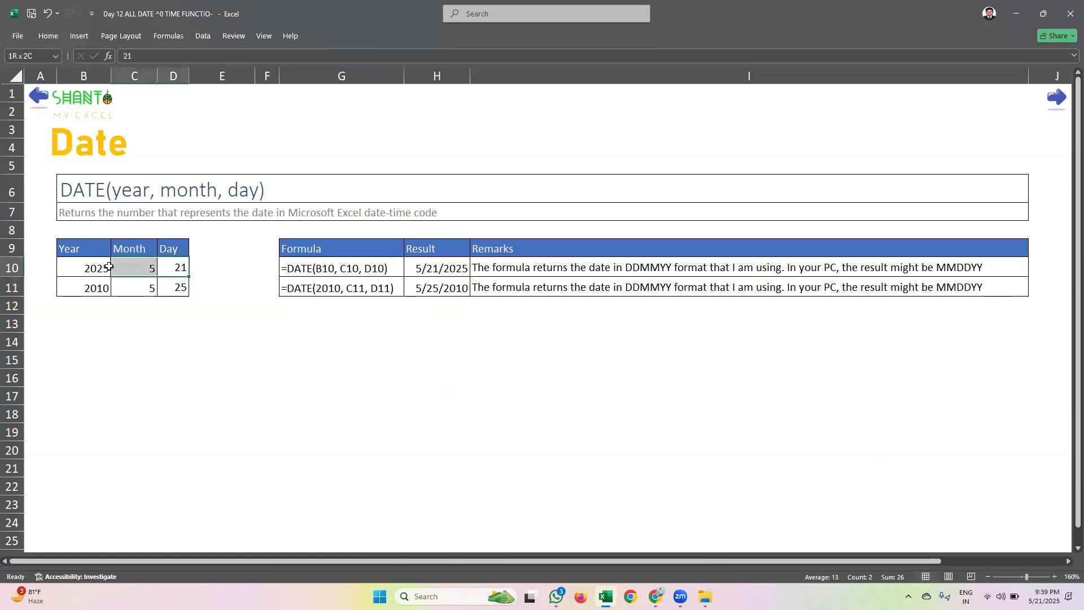
click(201, 265)
drag(71, 192, 206, 188)
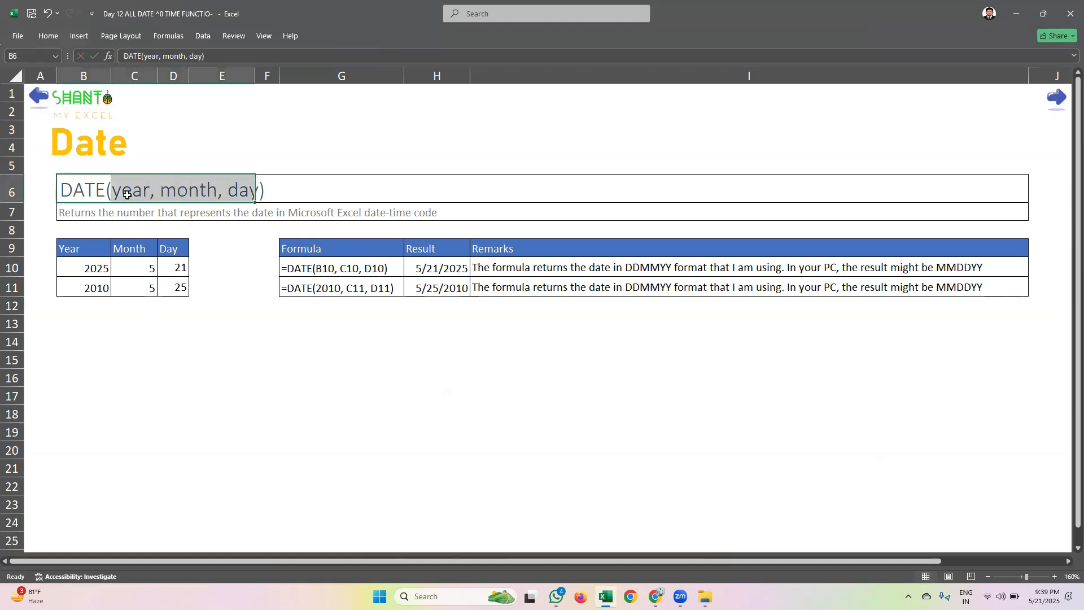
click(102, 191)
drag(129, 189, 224, 188)
click(141, 190)
click(193, 192)
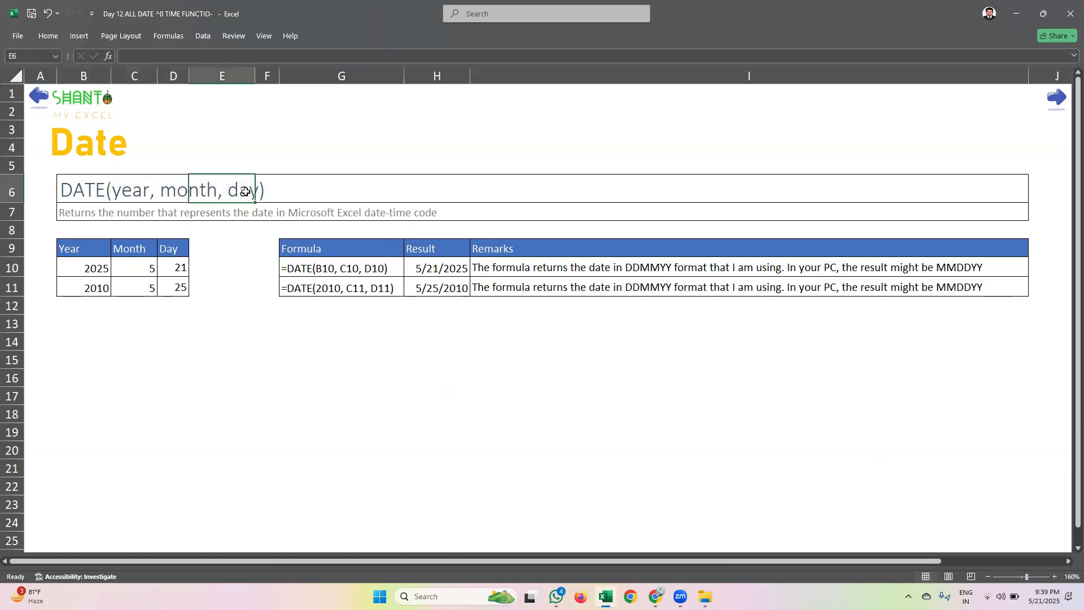
Try the formula =DATE(B10,C10,D10) in cell E9 and clear the cell
click(224, 249)
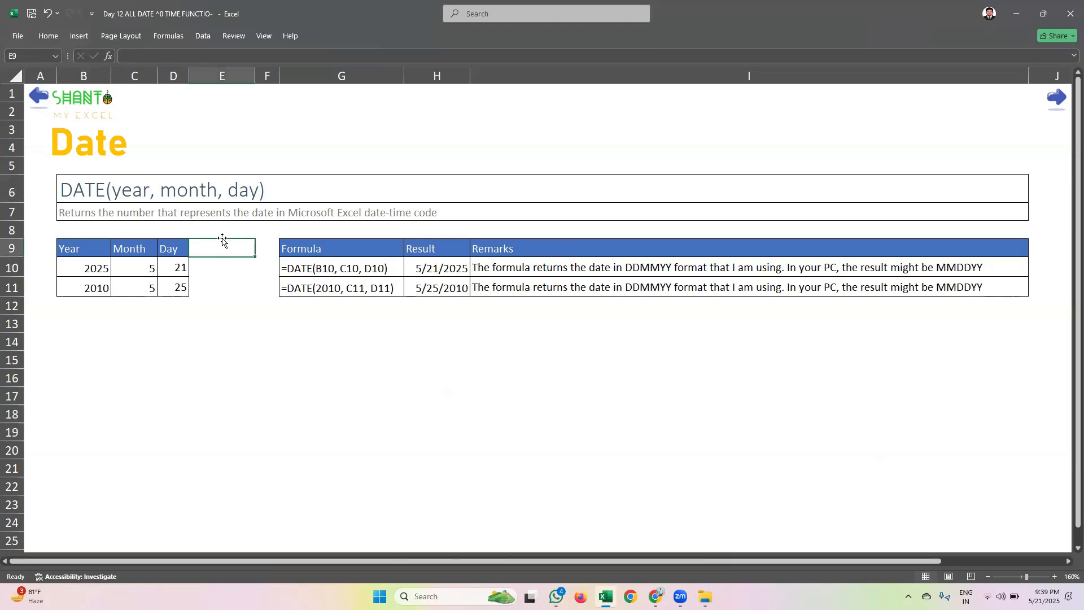
text(=dat)
key(Tab)
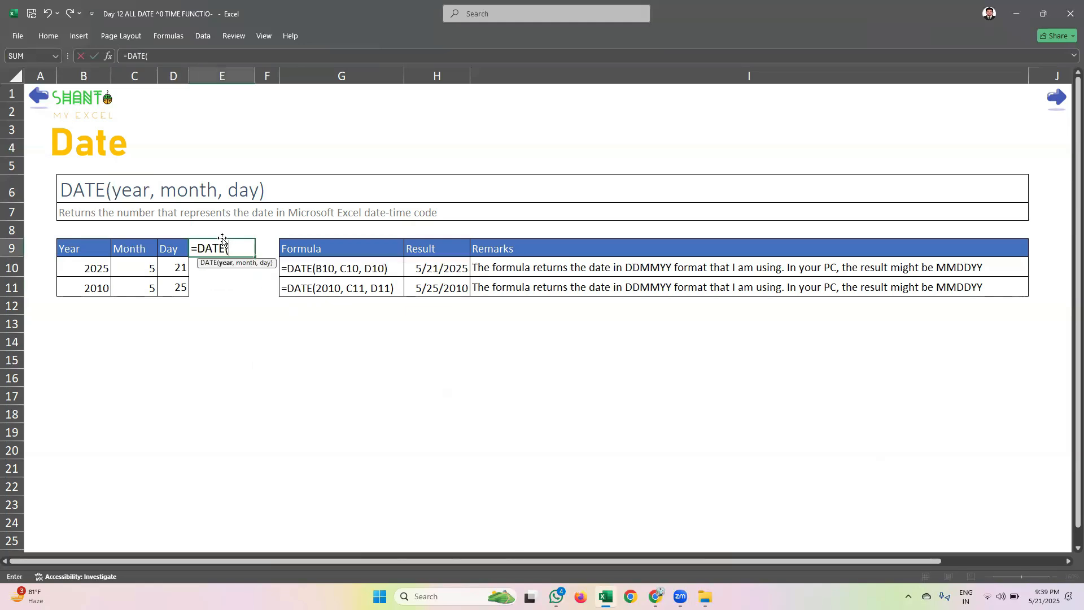
click(76, 260)
text(,)
click(148, 270)
text(,)
click(184, 270)
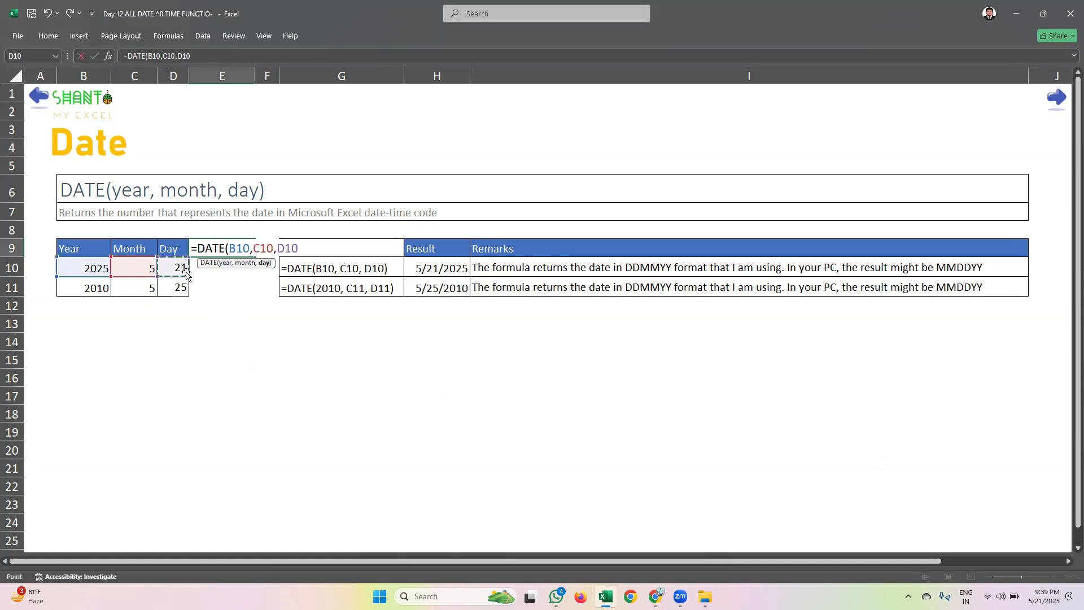
key(Return)
click(219, 254)
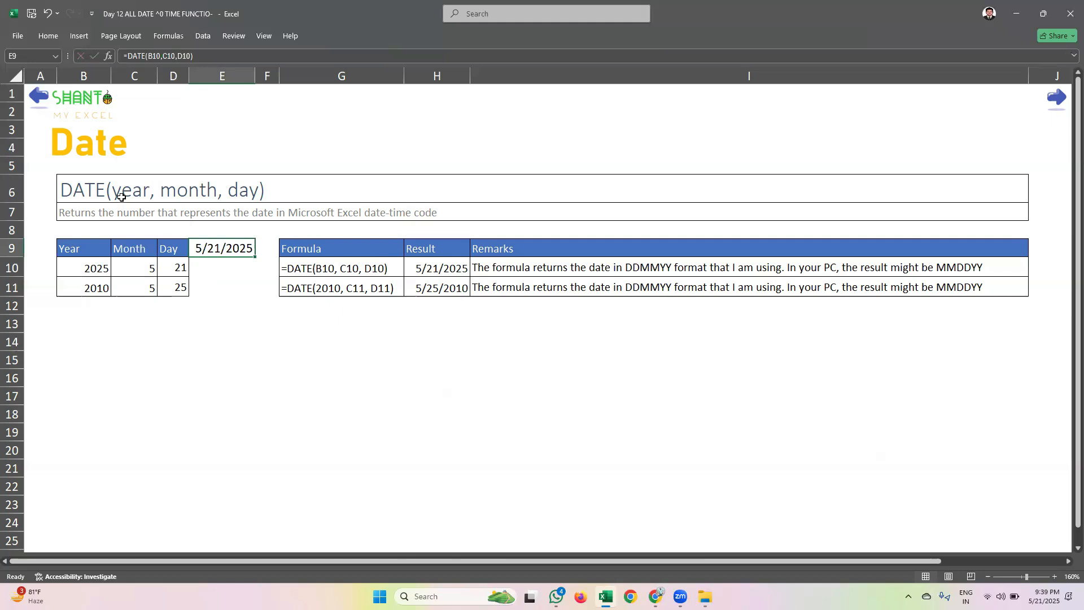
key(Delete)
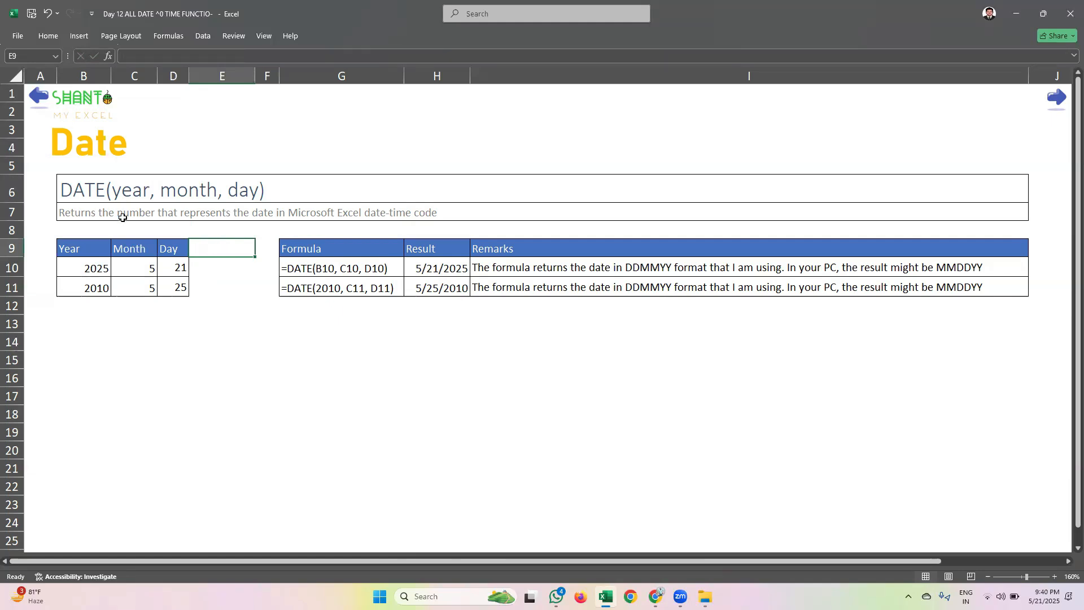
Build a date from the first row's year, month and day in cell E10 with =DATE(B10,C10,D10)
click(89, 268)
click(147, 265)
click(177, 266)
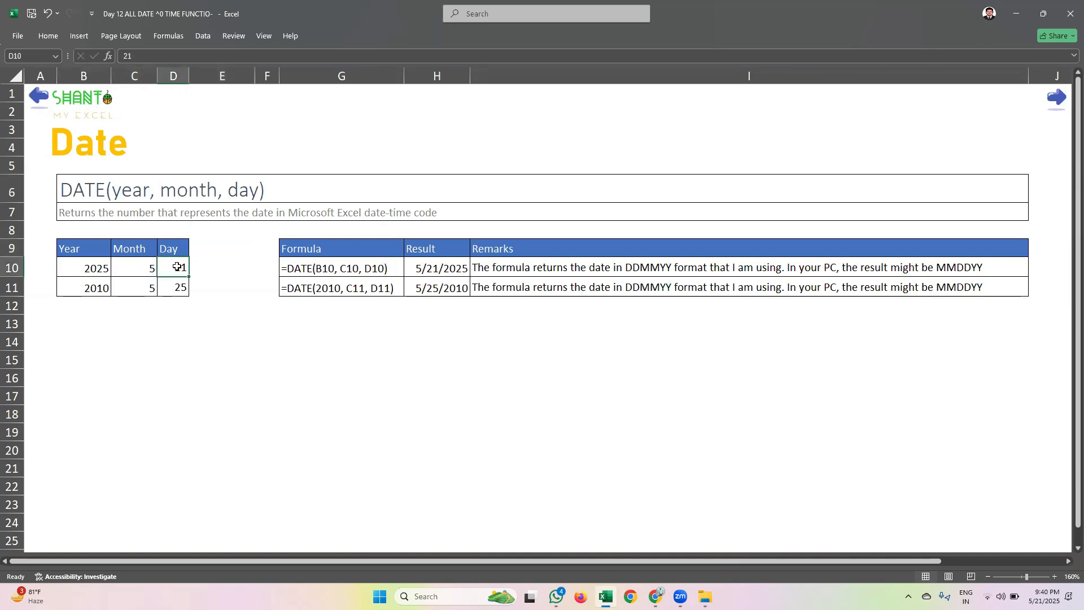
click(214, 268)
text(=)
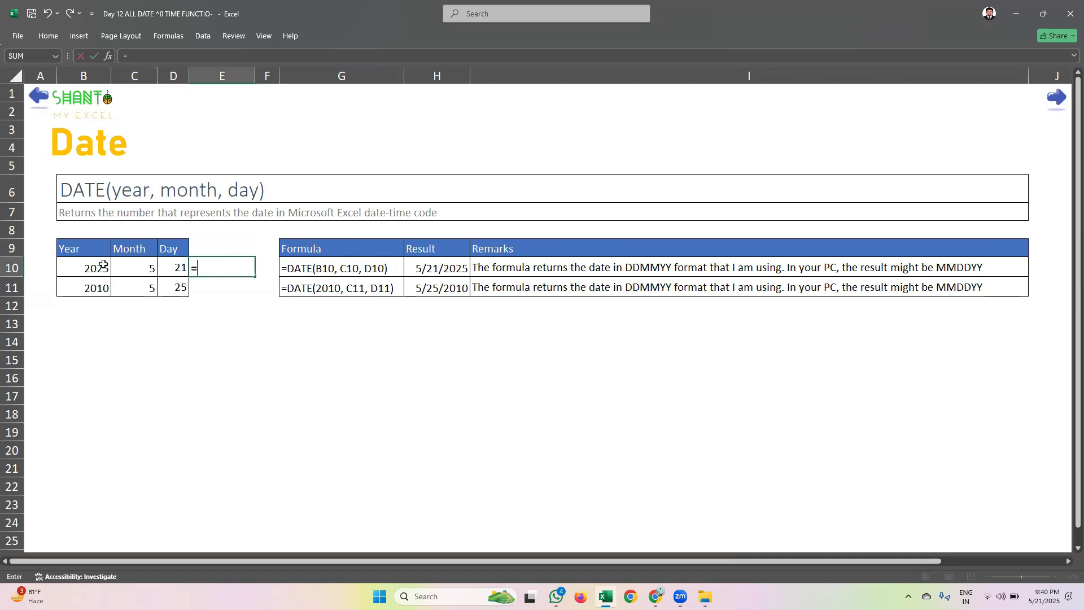
text(date)
key(Tab)
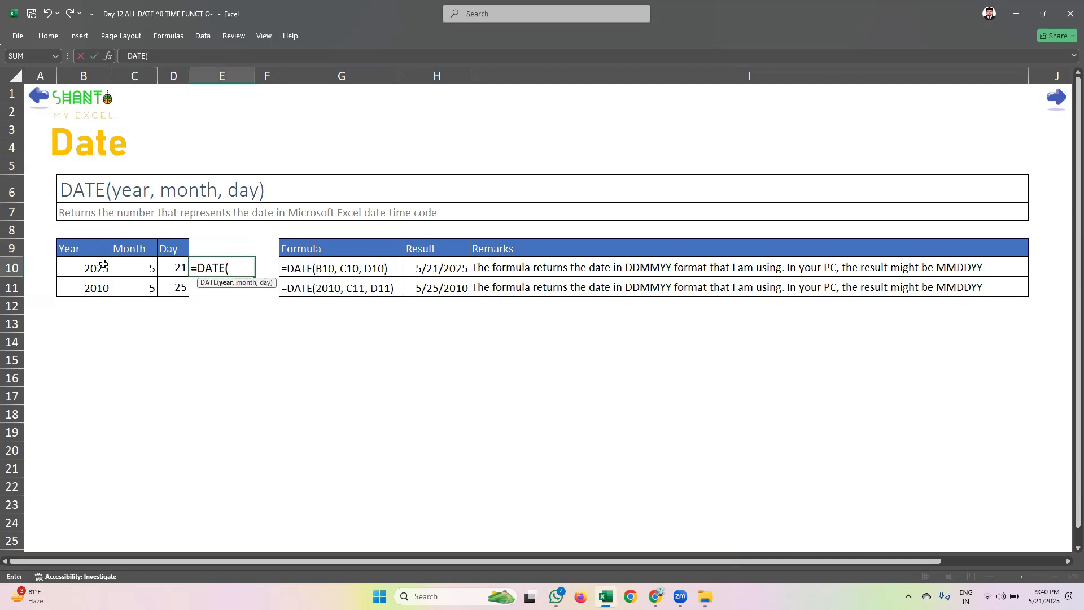
click(88, 270)
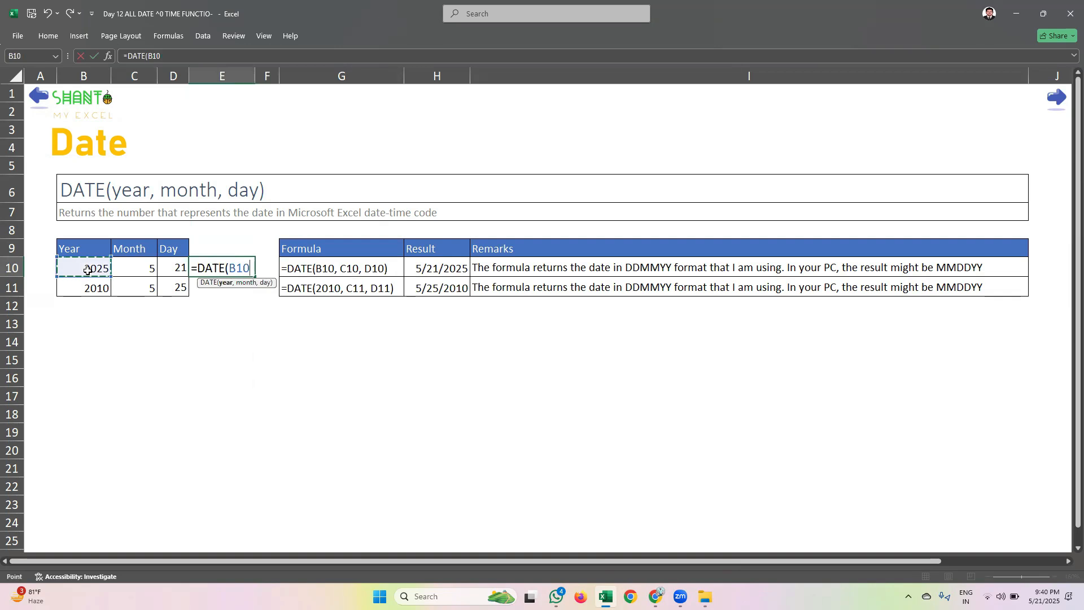
text(,)
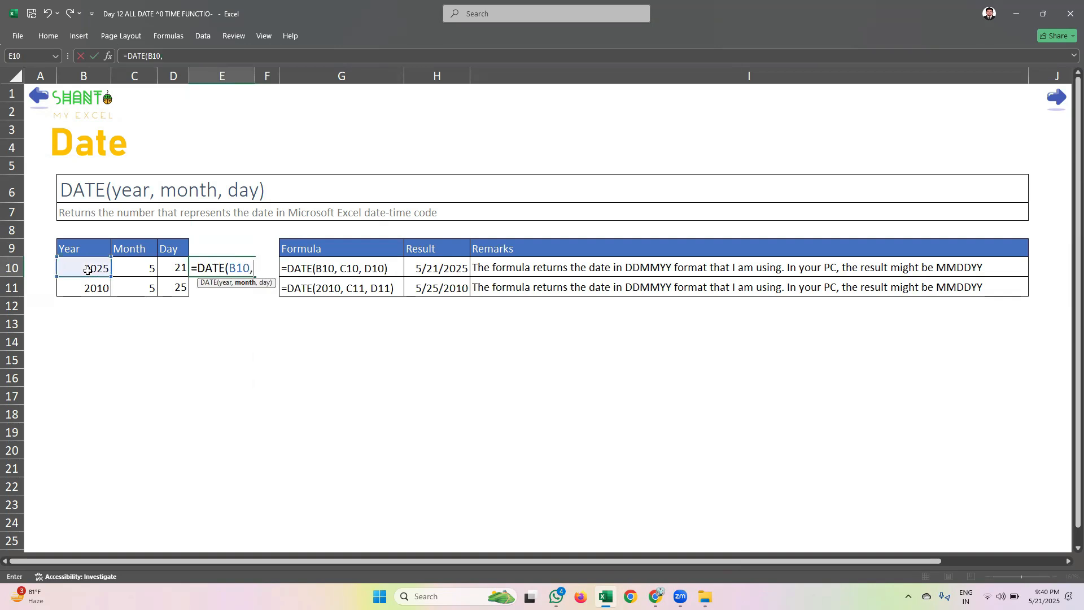
click(119, 268)
text(,)
click(167, 264)
key(Return)
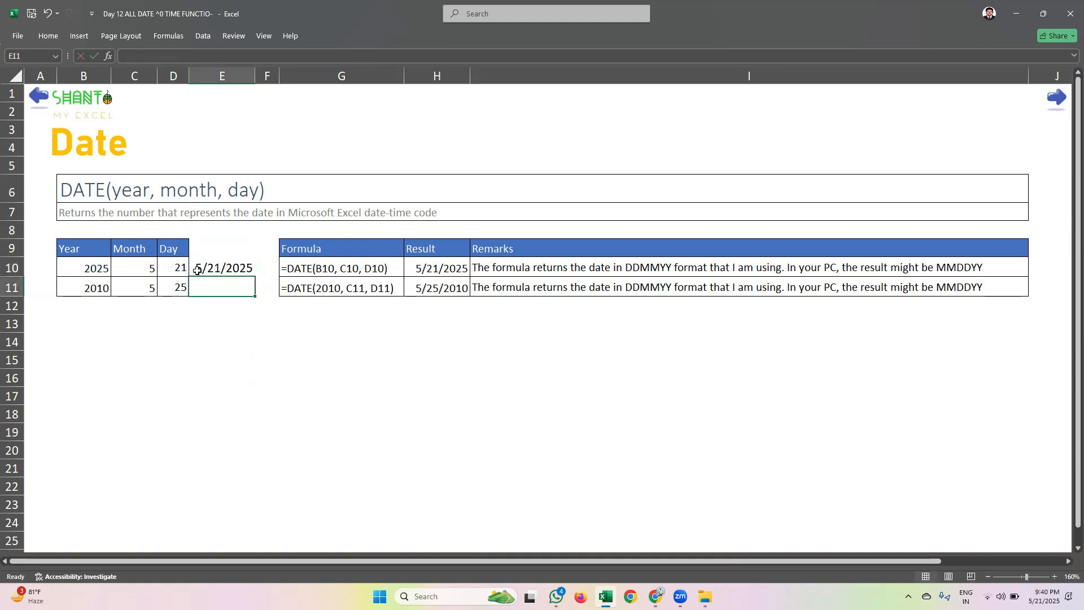
Open the number format settings for cell E10 and preview several date types, including the long weekday and 2012-03-14 styles
click(229, 269)
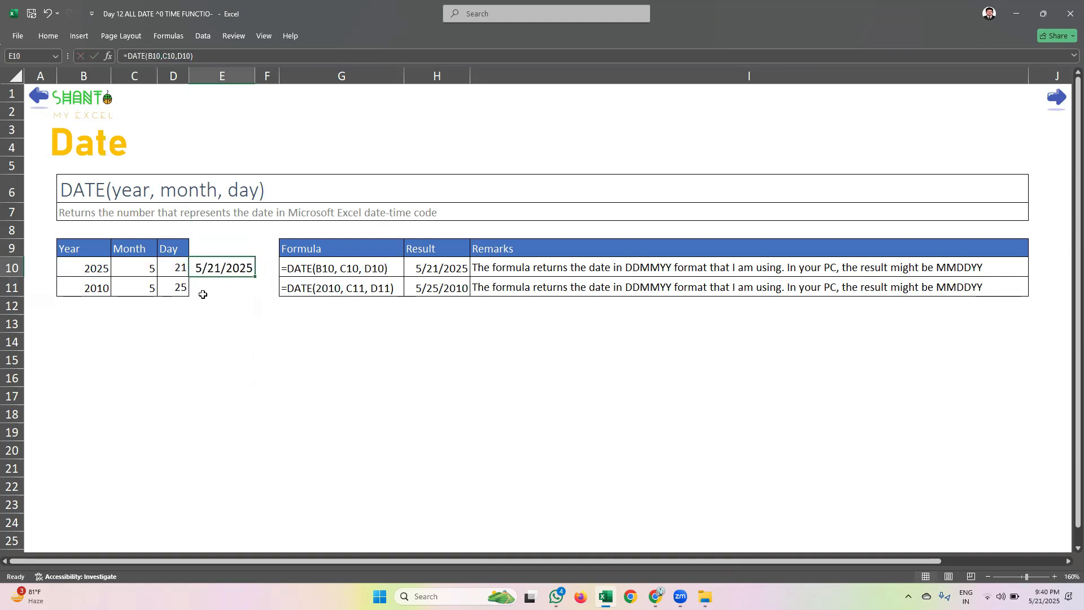
click(46, 35)
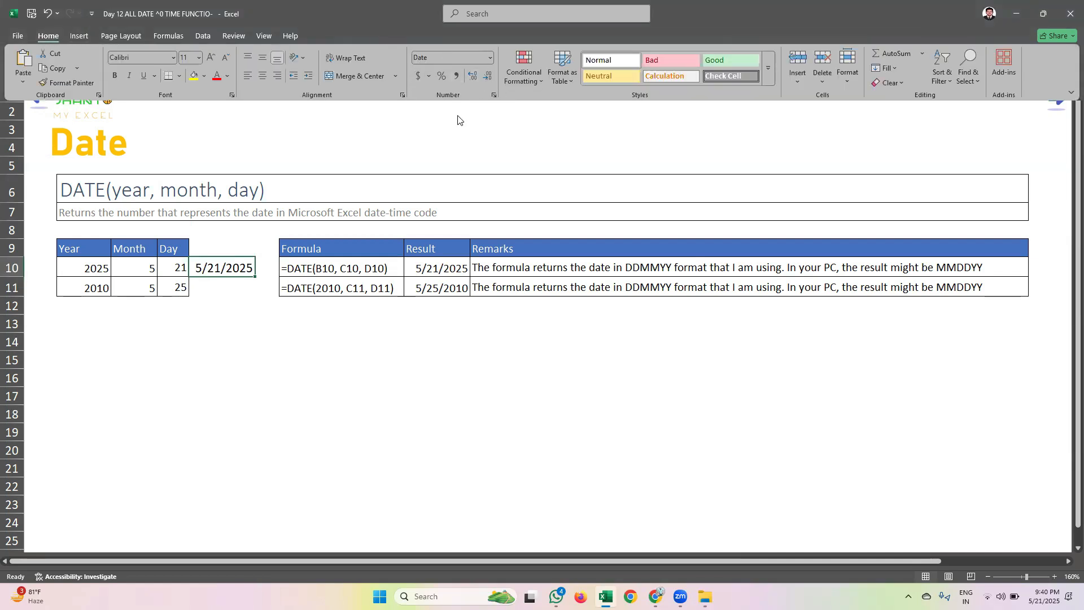
click(493, 94)
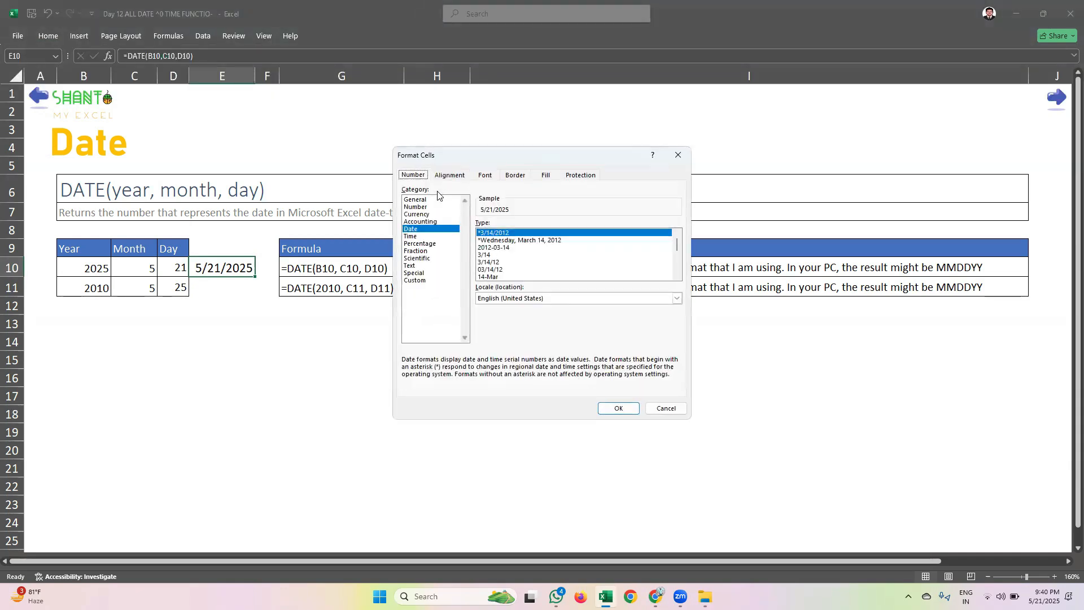
drag(435, 154, 408, 158)
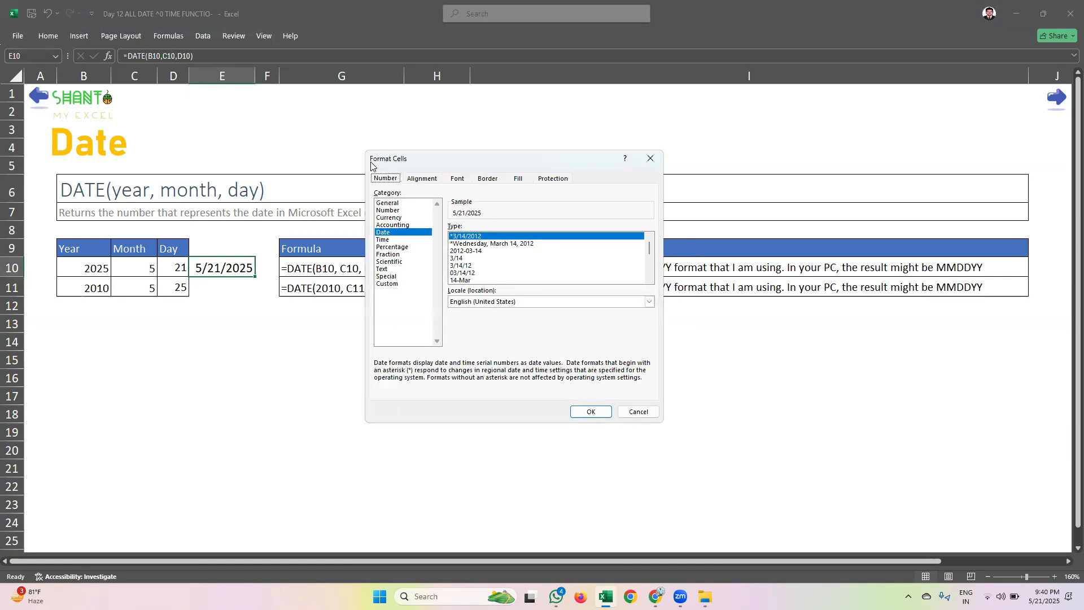
click(389, 236)
click(485, 260)
click(475, 236)
click(477, 243)
click(476, 258)
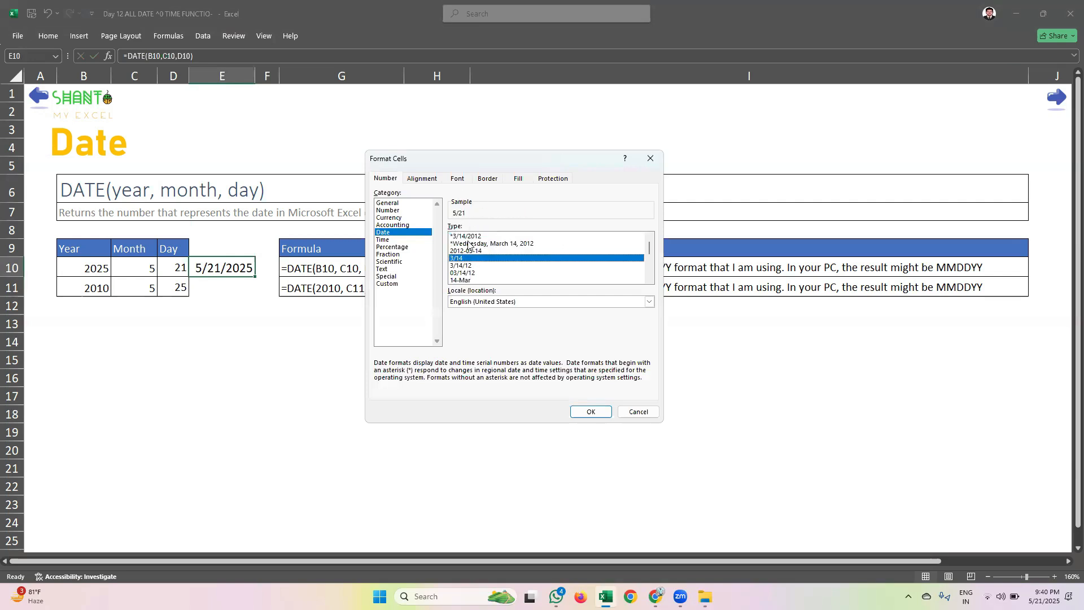
click(468, 244)
click(467, 236)
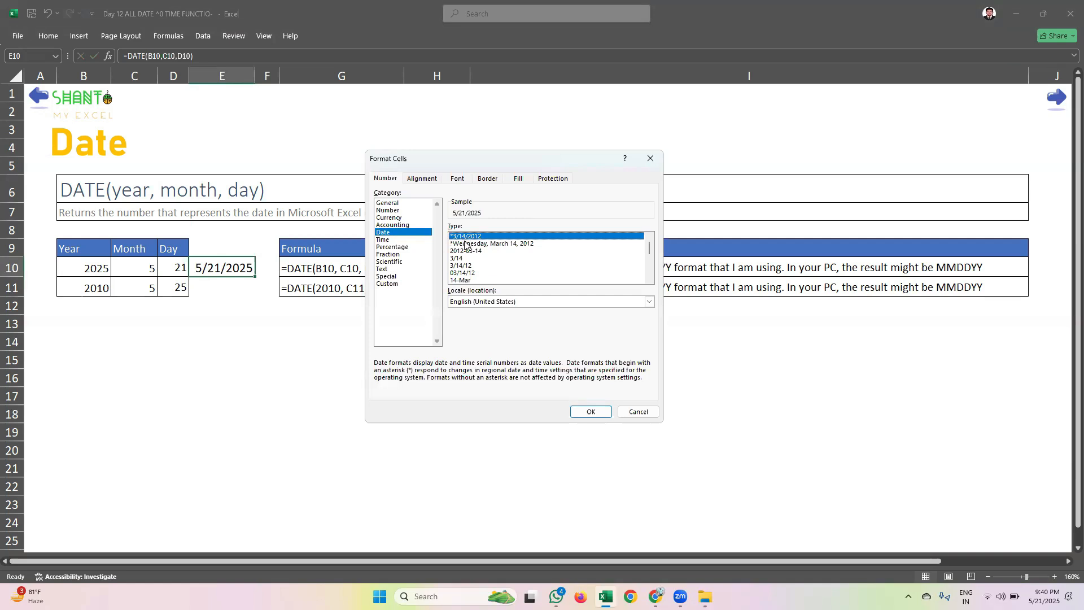
click(467, 244)
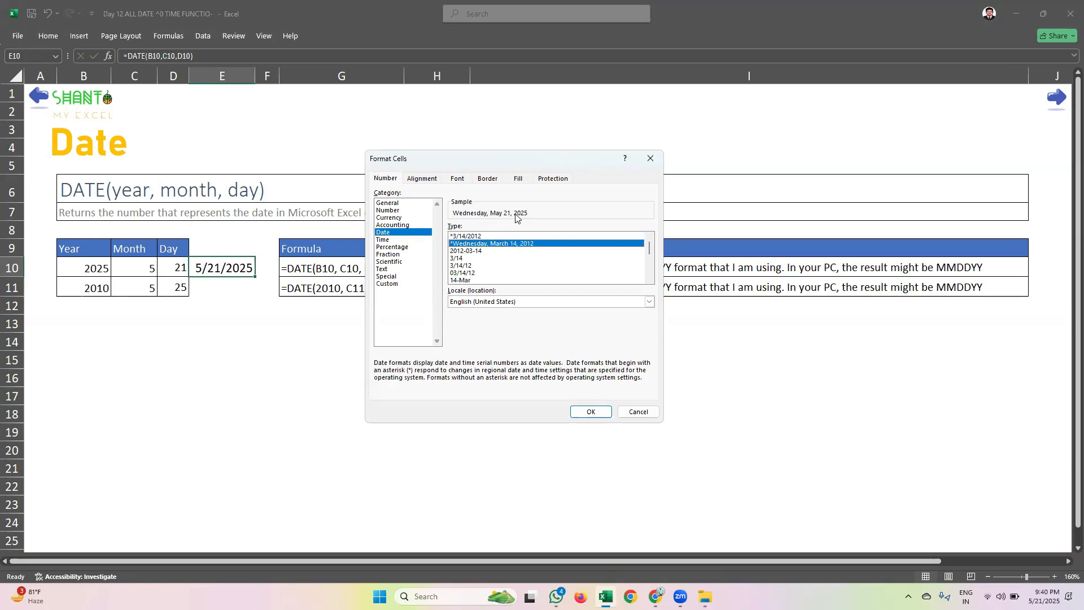
click(479, 250)
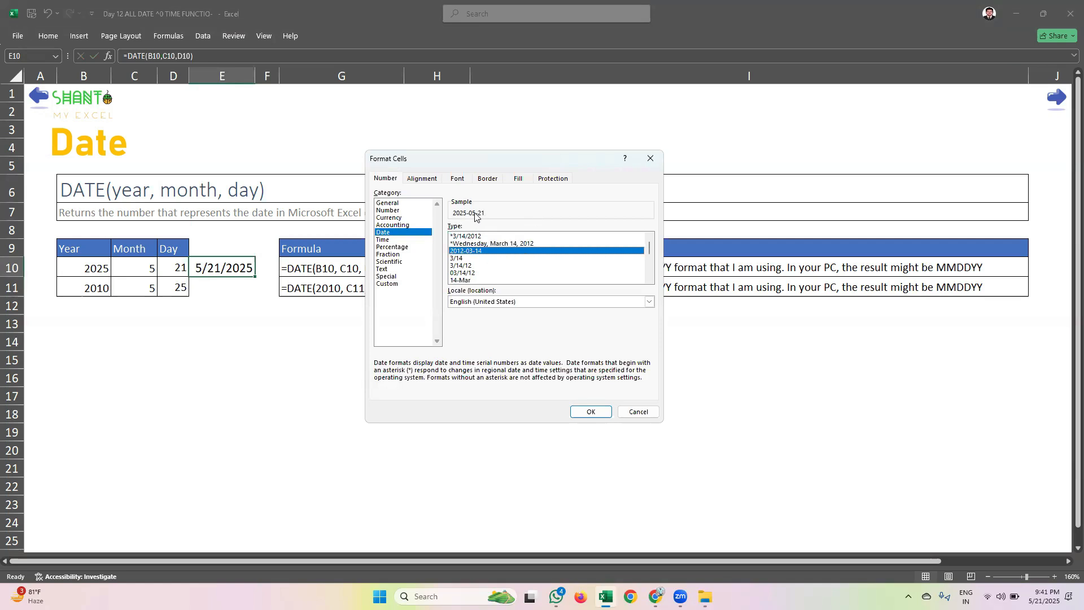
Apply the 14-Mar-12 date type to cell E10
click(474, 273)
click(469, 264)
key(Down)
key(Down)
key(Down)
key(Down)
key(Down)
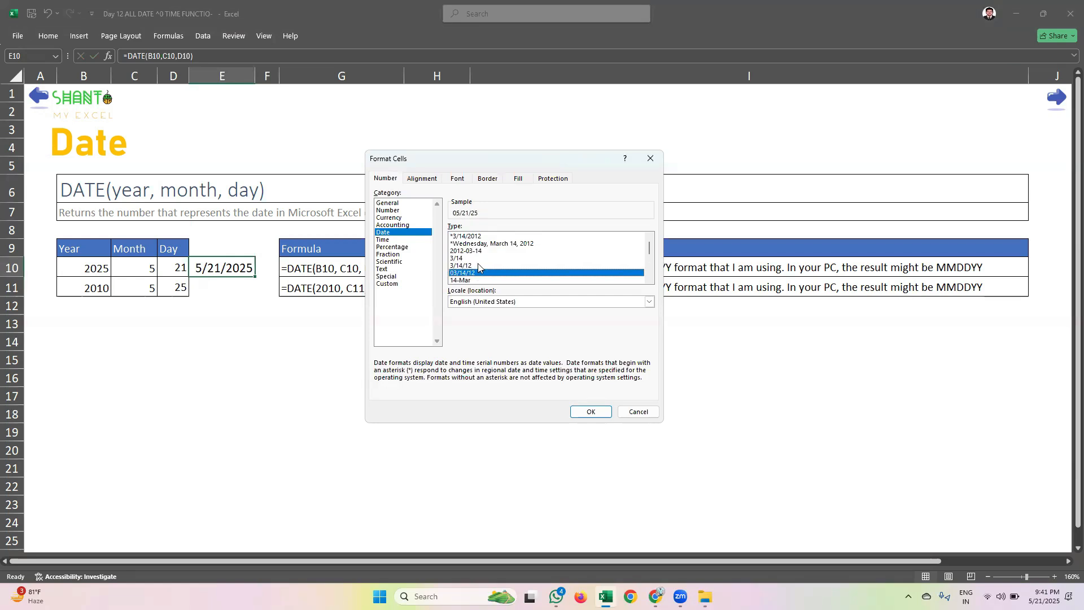
click(478, 266)
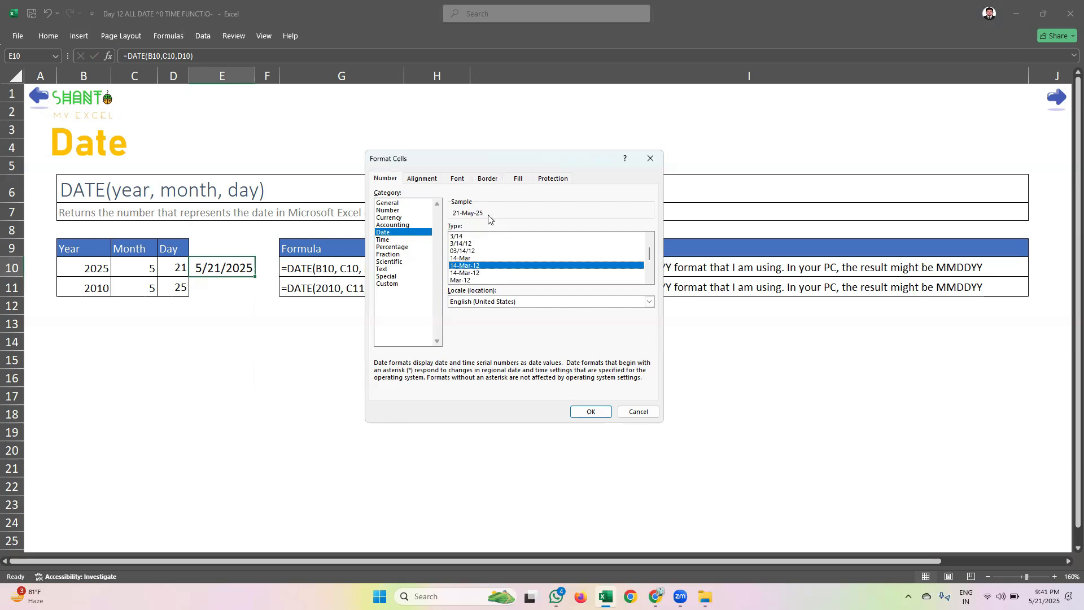
click(585, 412)
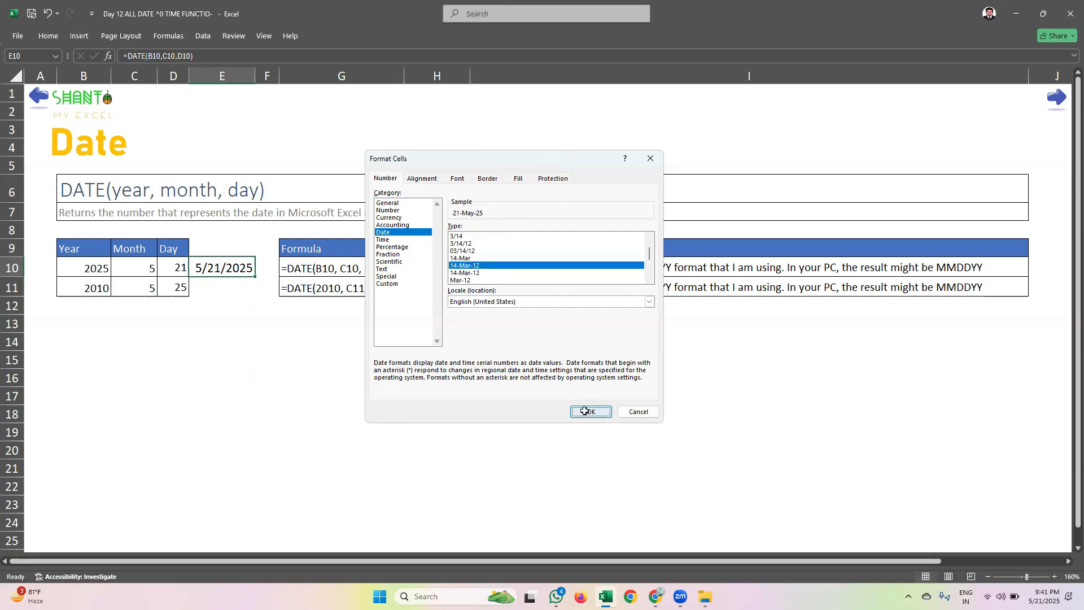
Go to the WEEKDAY function sheet
click(316, 358)
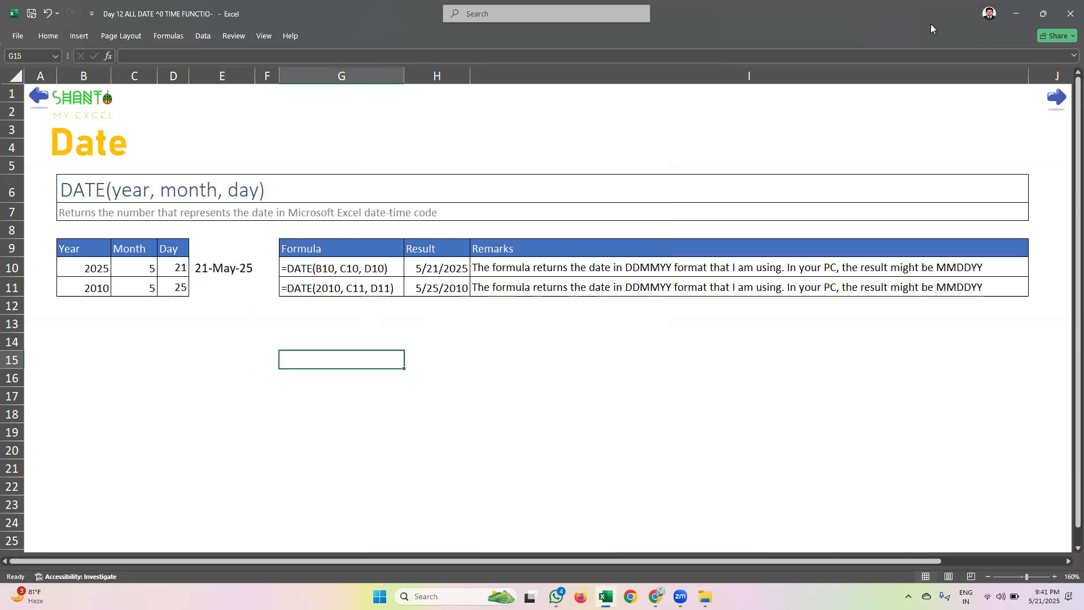
click(1057, 98)
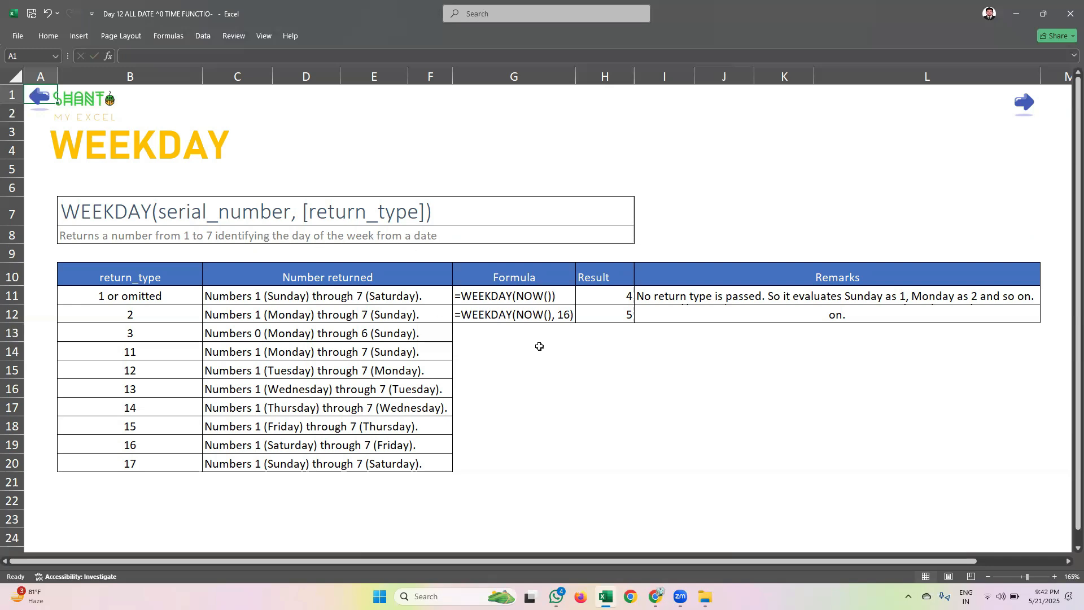
Enter today's date as a fixed value in cells G15 and G16, and clear both cells again
click(535, 374)
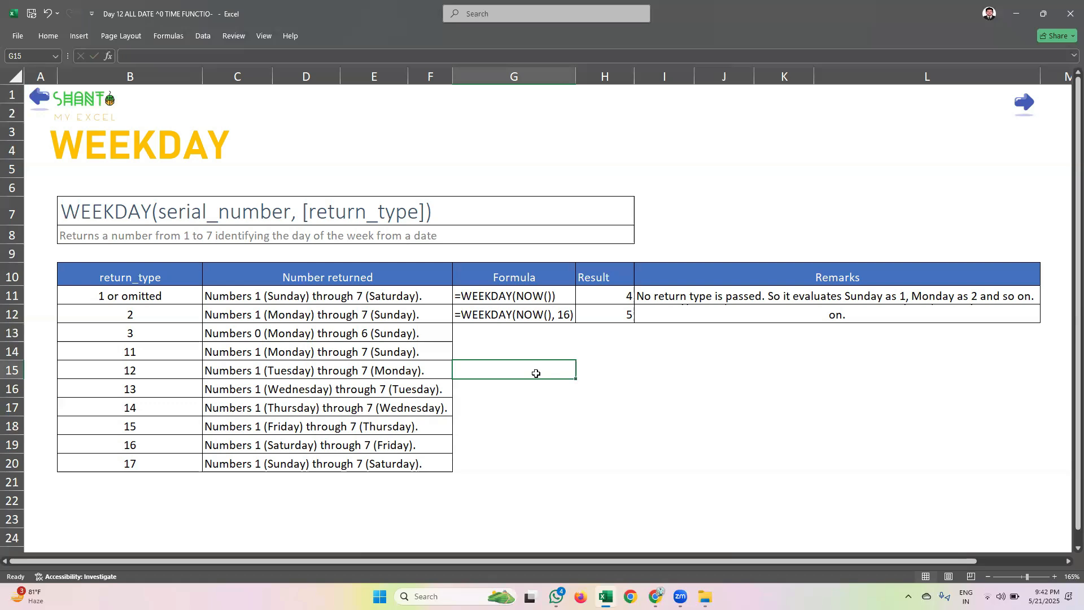
key(ctrl+semicolon)
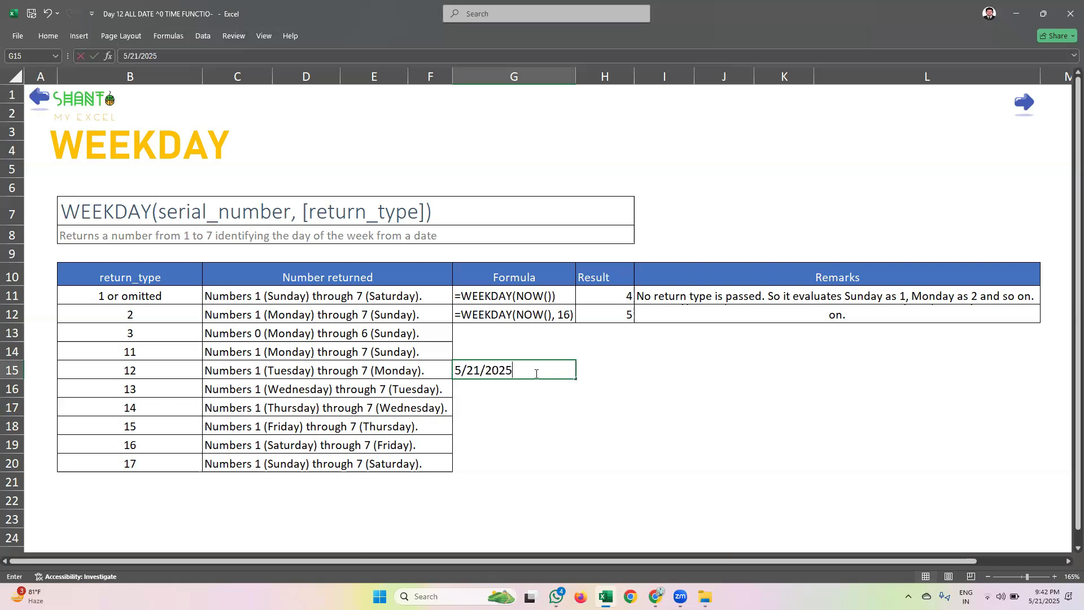
key(Return)
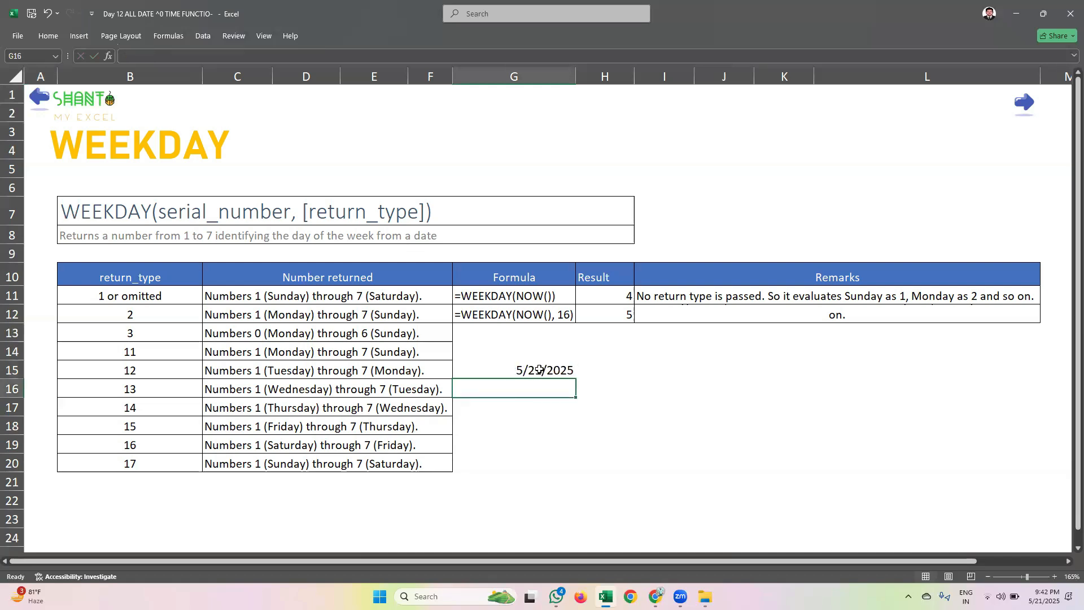
key(ctrl+semicolon)
key(Return)
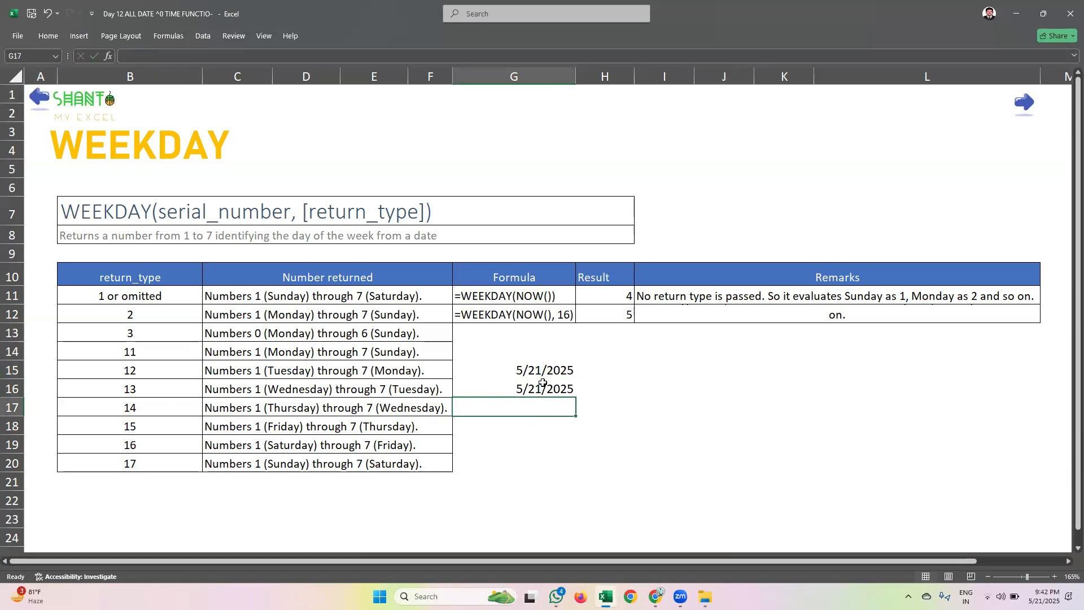
drag(516, 368, 519, 398)
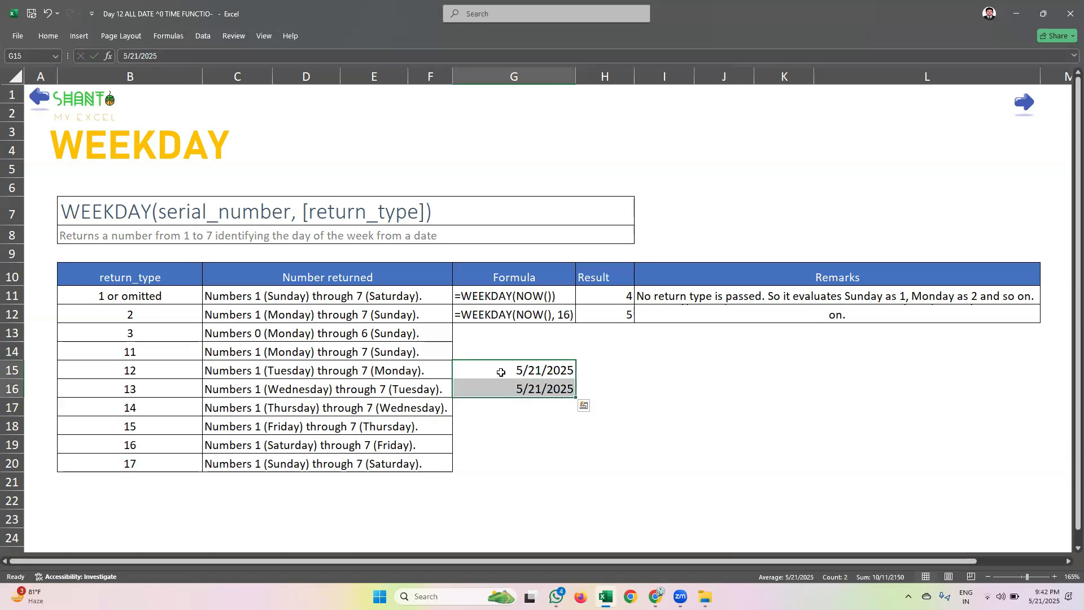
key(Delete)
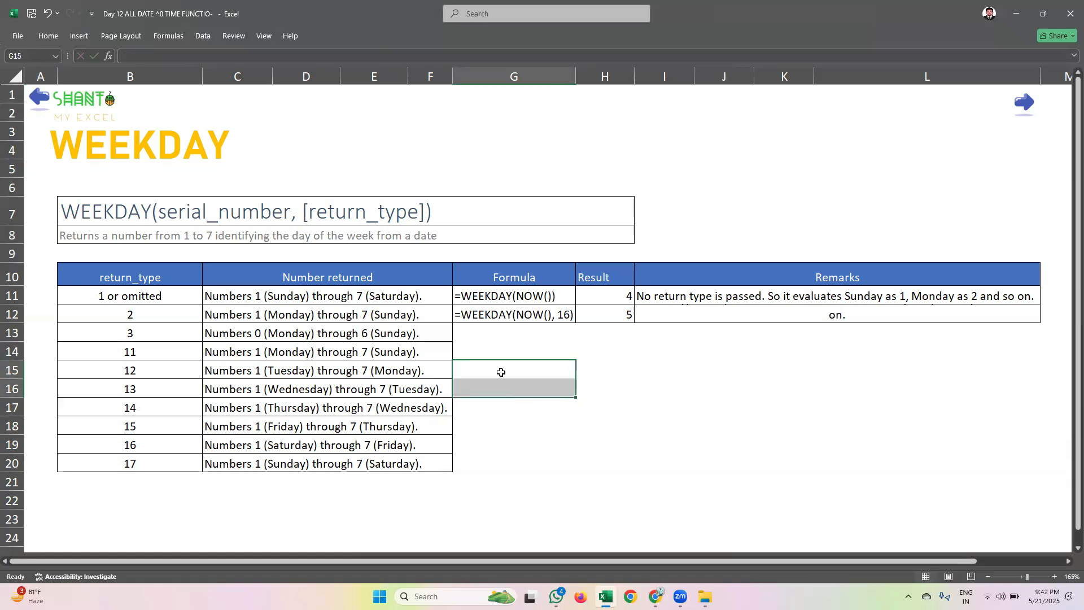
Enter today's date, 5/21/2025, as a fixed value in cell G15
key(ctrl+semicolon)
click(529, 430)
click(487, 368)
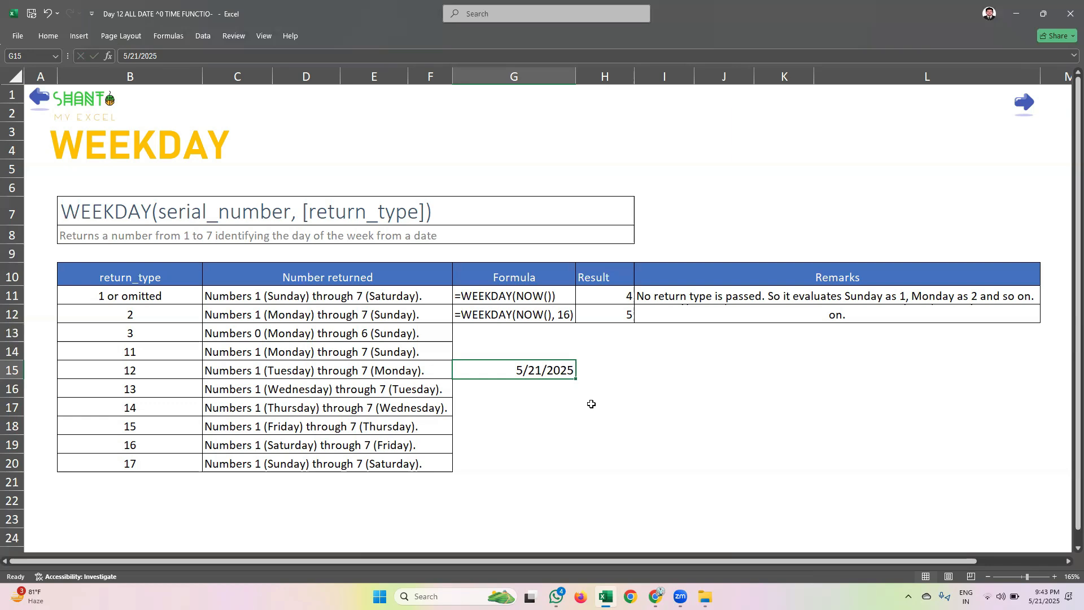
Start a WEEKDAY formula in cell H15 with the date in G15 as its serial number
click(609, 366)
click(519, 371)
click(598, 368)
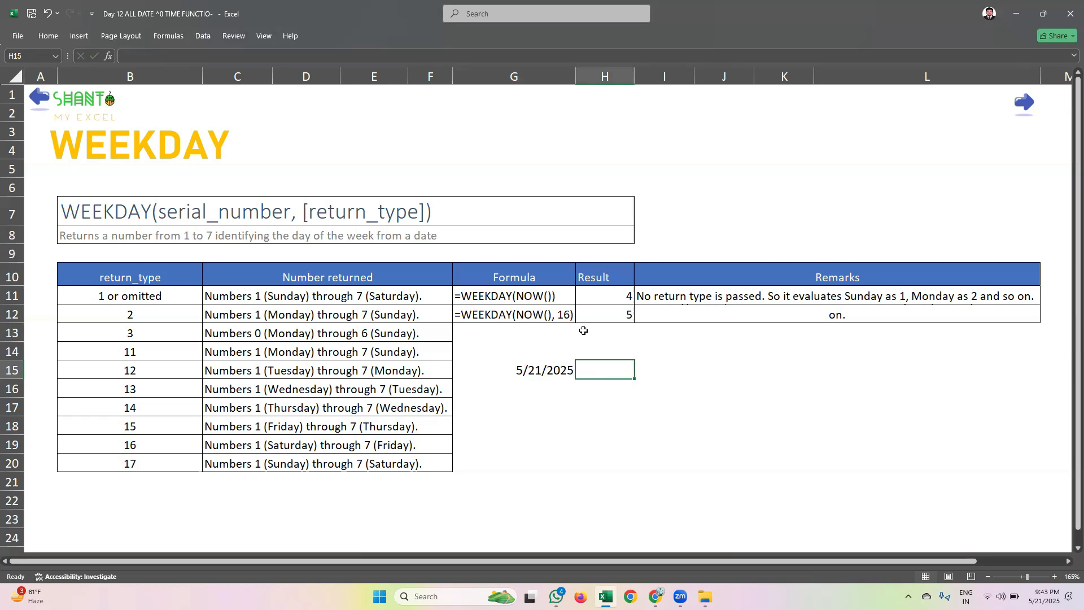
text(=weekda)
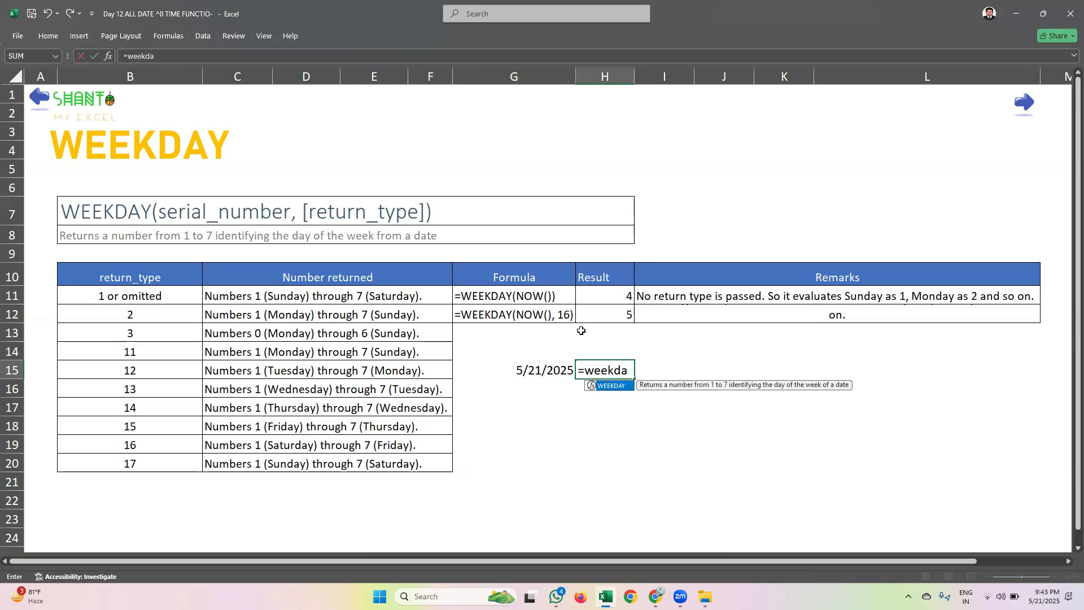
key(Tab)
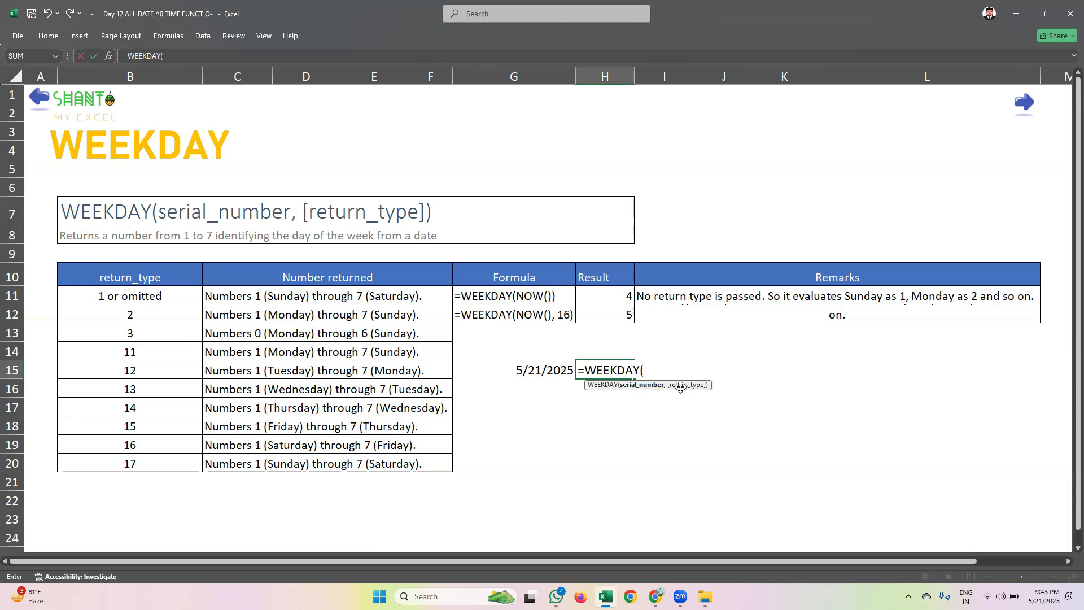
click(556, 370)
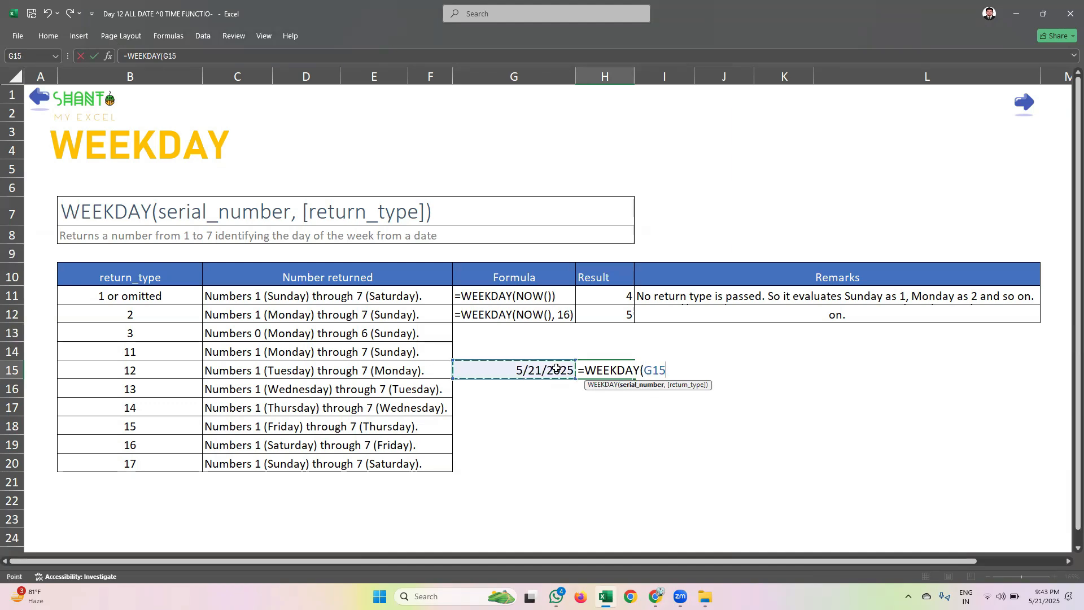
text(,)
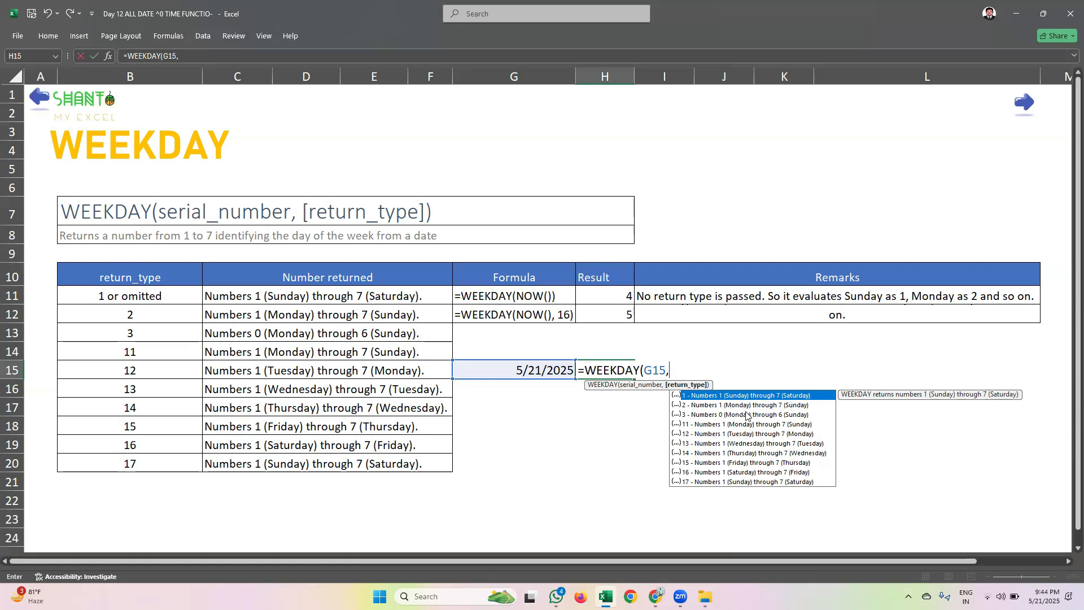
Browse the return types and complete the H15 formula with type 16, Saturday through Friday, as =WEEKDAY(G15,16)
click(793, 406)
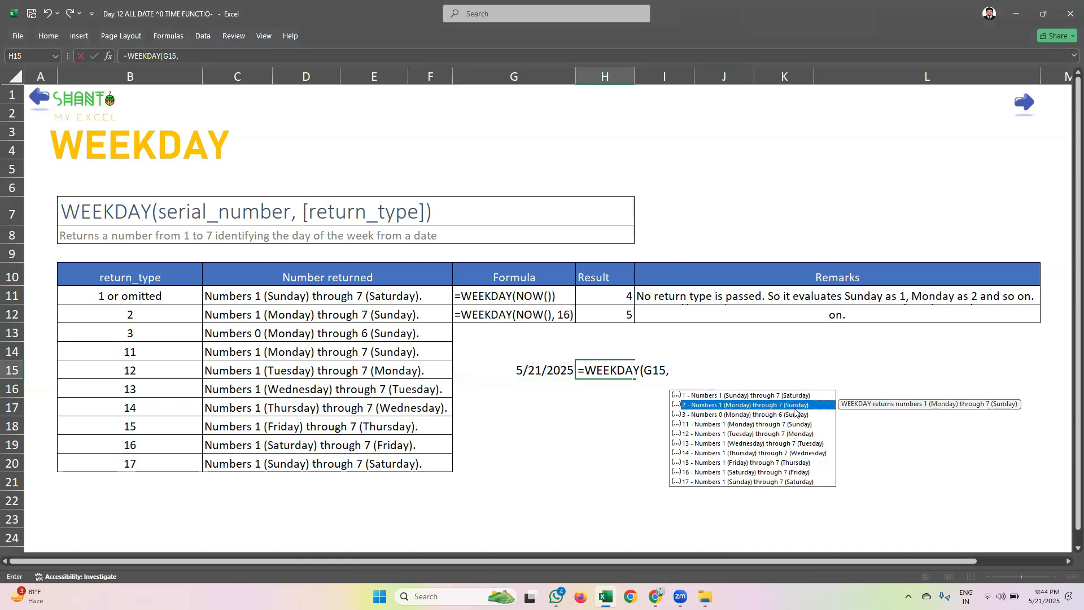
click(794, 415)
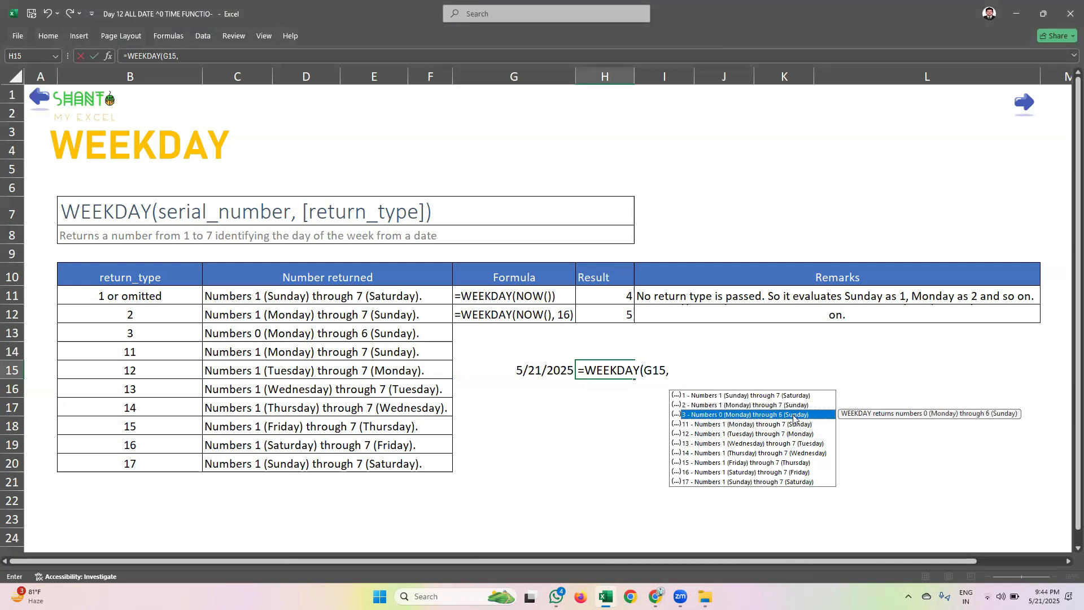
click(741, 473)
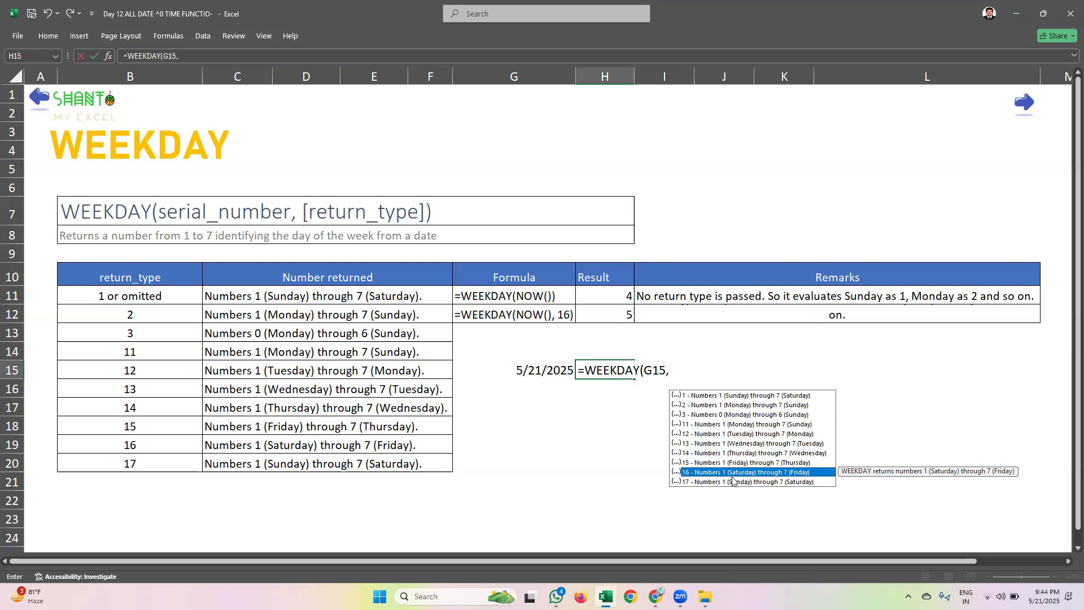
double_click(686, 473)
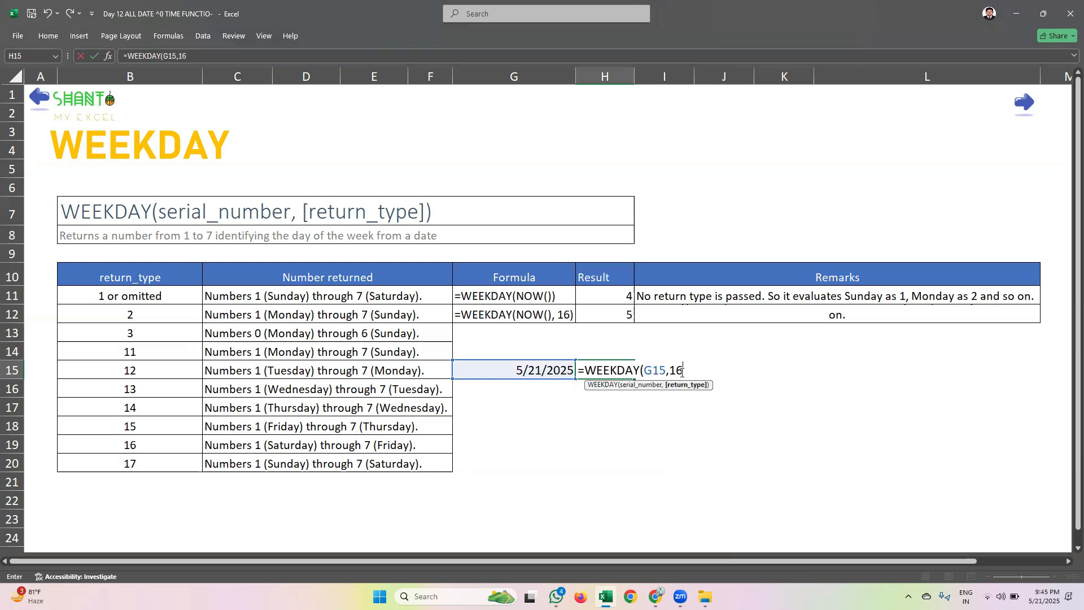
text())
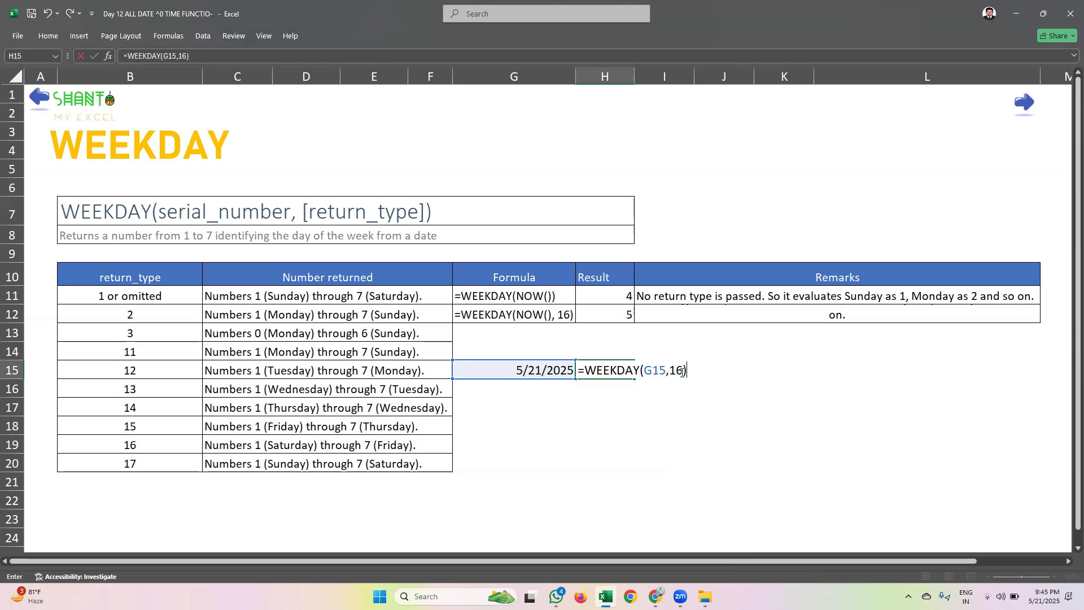
key(Return)
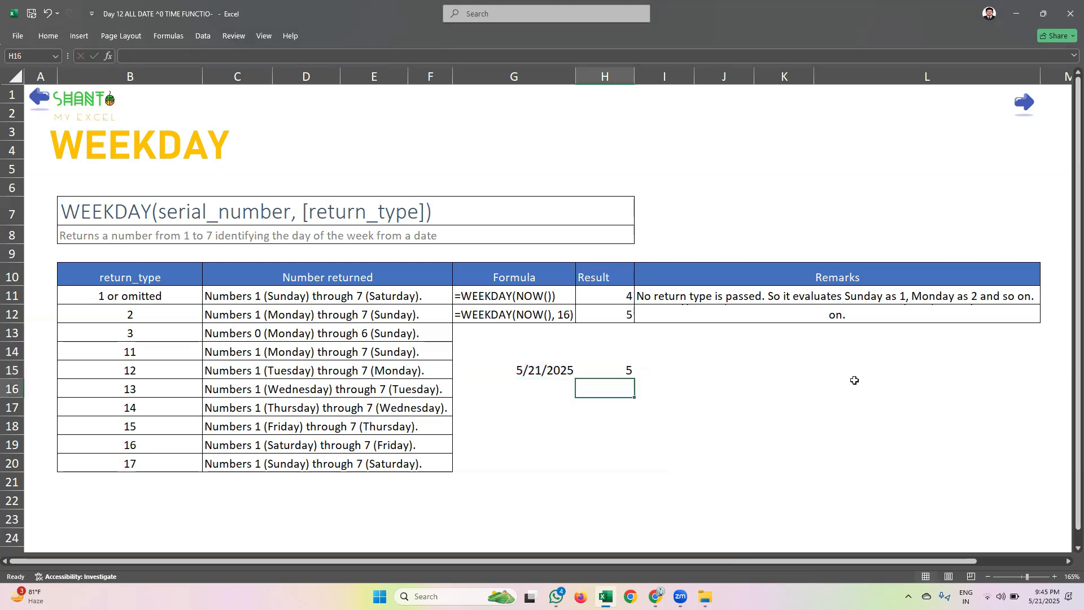
Clear the system notifications and check the weekday of May 21 in the Windows calendar against the result in H15
click(624, 368)
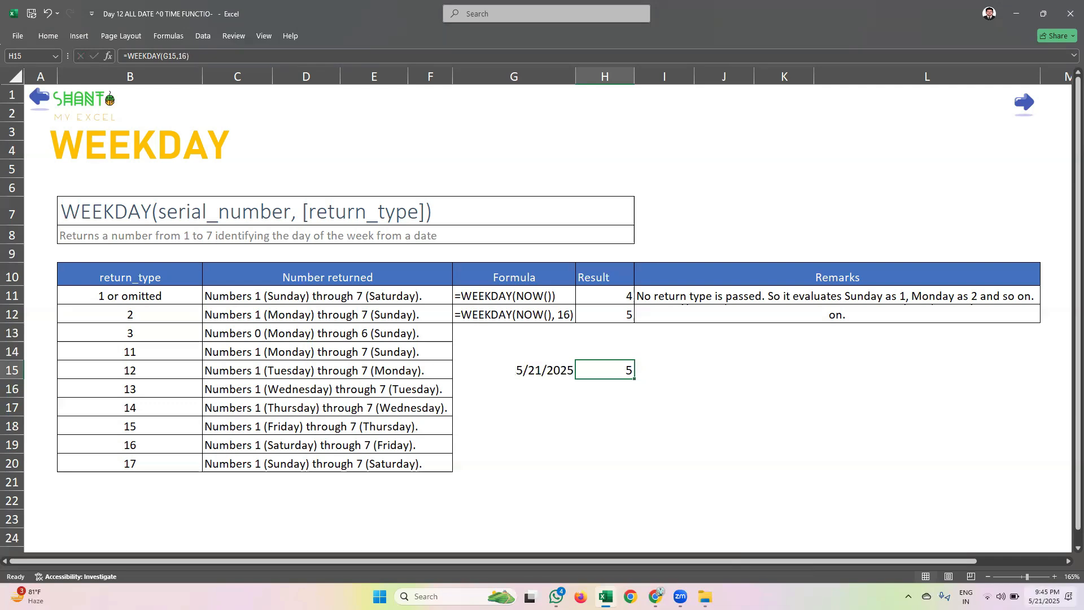
click(1044, 596)
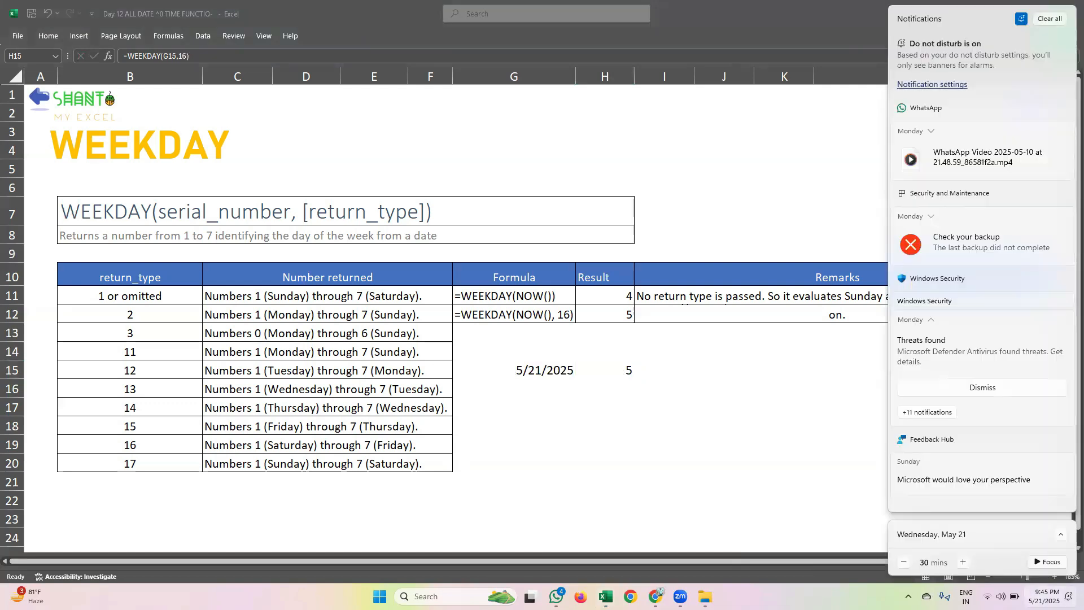
click(1044, 596)
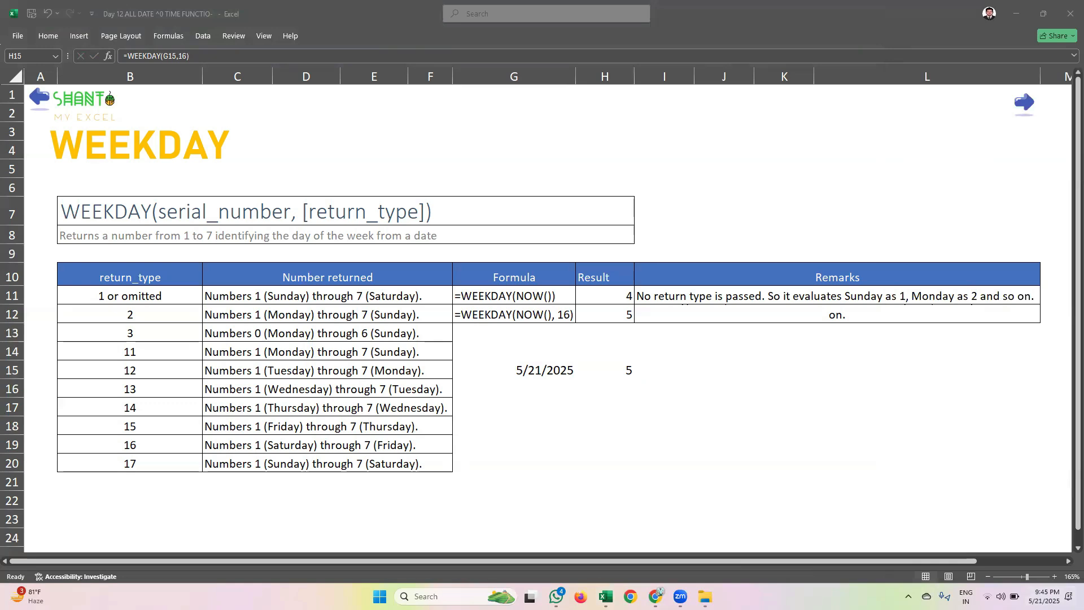
click(1044, 596)
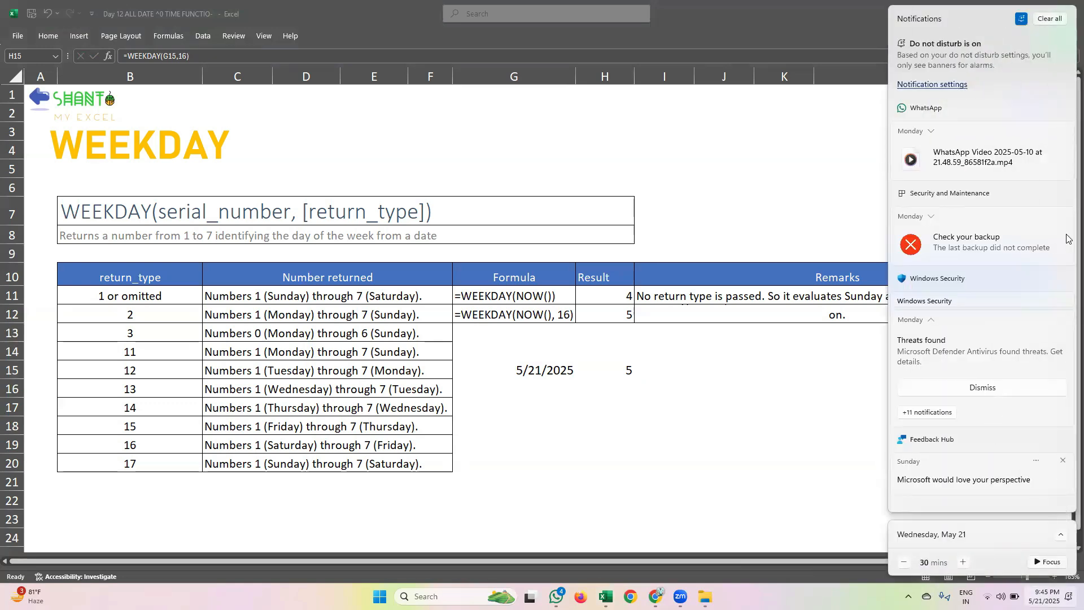
click(1049, 19)
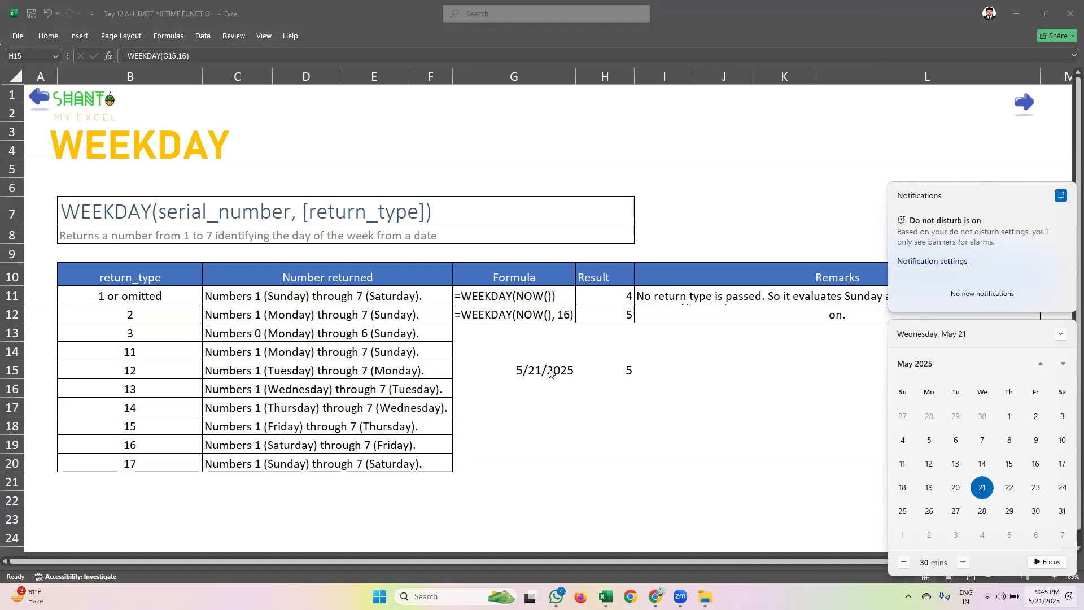
click(543, 367)
click(1043, 596)
click(542, 366)
Review the formula in H15, set the date in G15 to 5/23/2025 and check the recalculated weekday
key(F2)
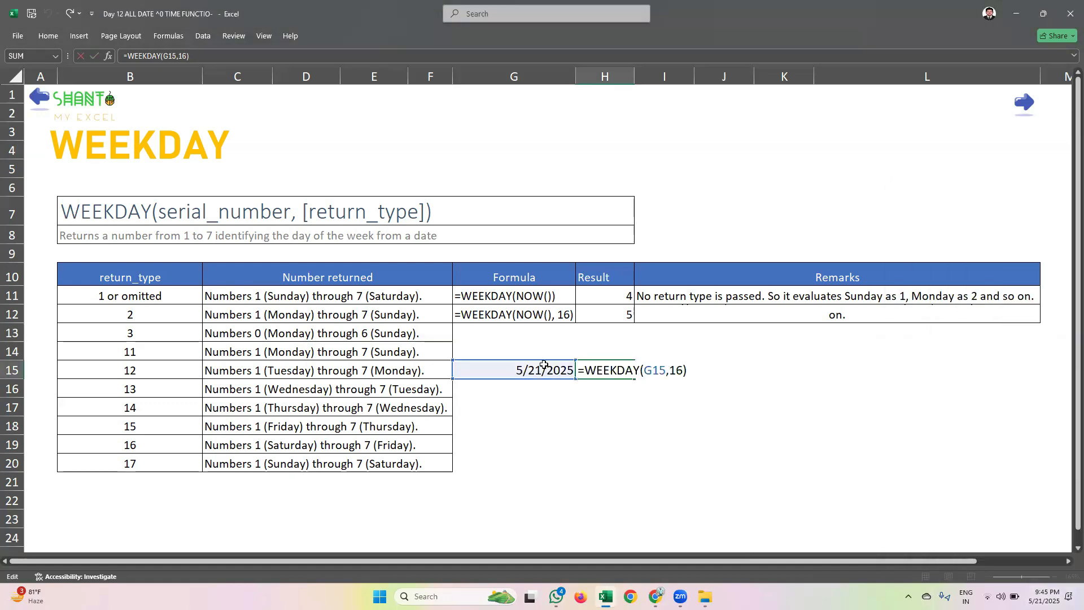
key(Return)
click(539, 367)
text(5/23/25)
key(Return)
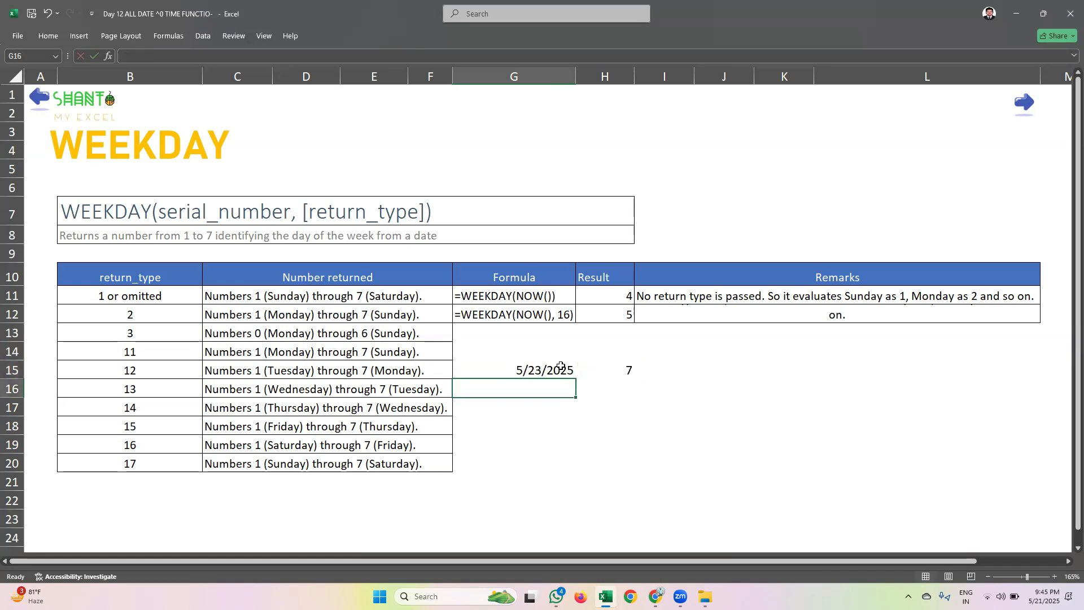
click(628, 368)
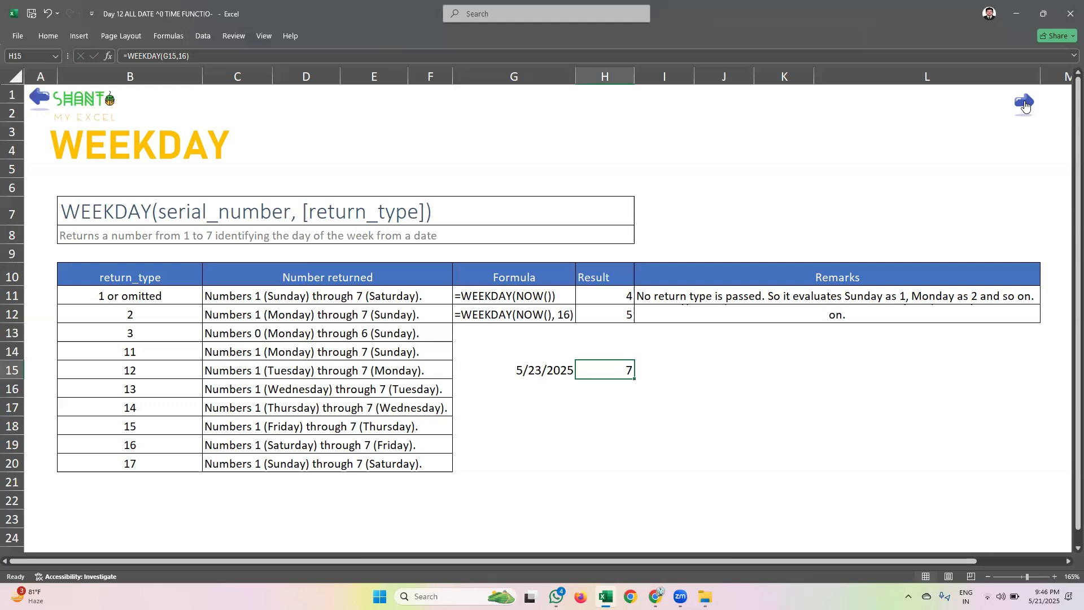
Go to the WEEKNUM function sheet and inspect the sample formula behind the result in C11
click(1024, 105)
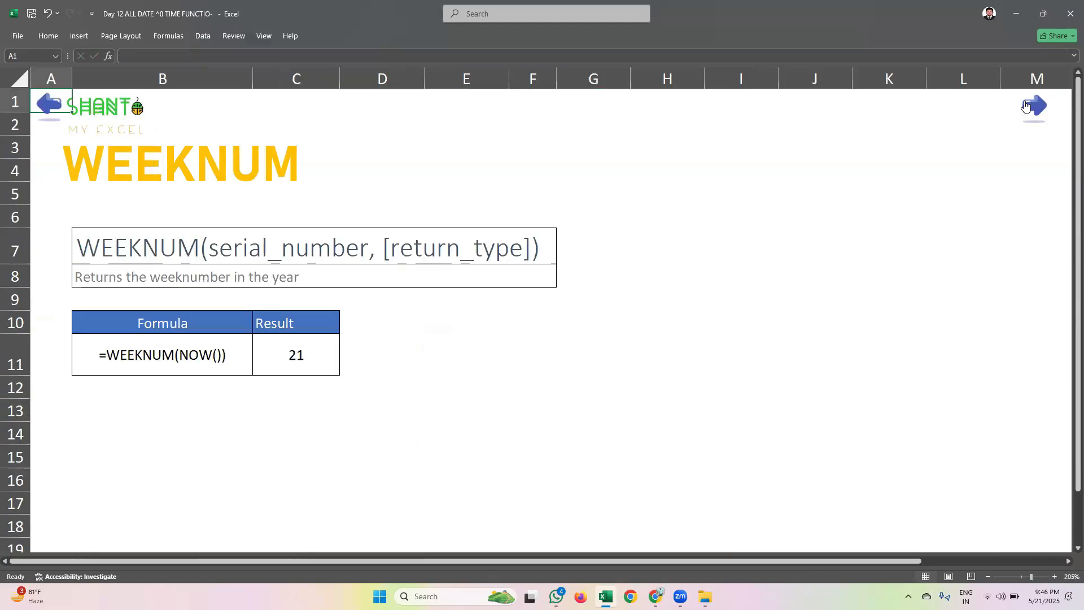
click(346, 395)
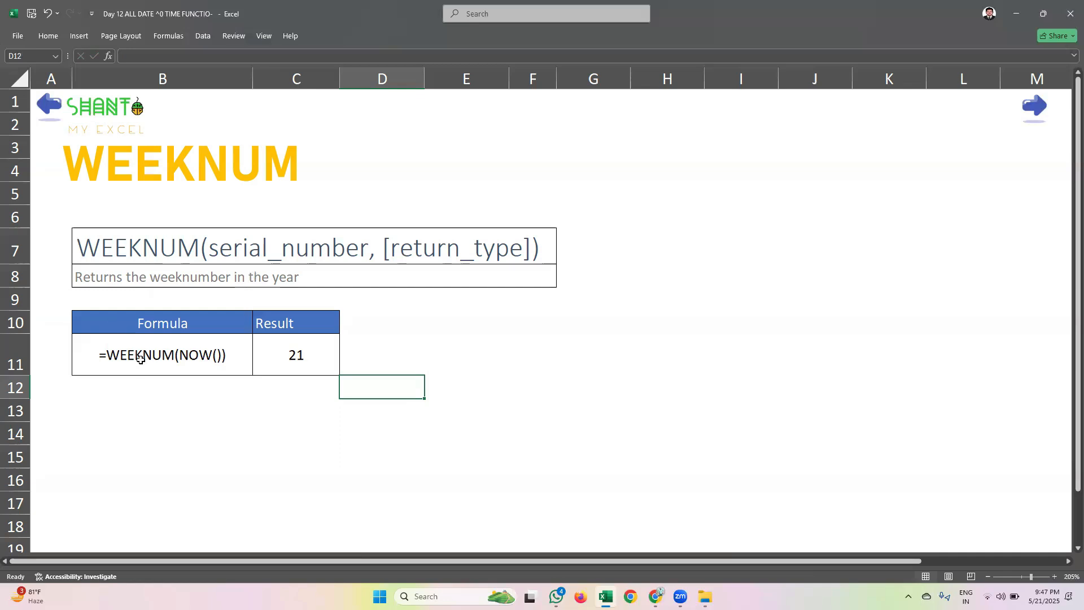
click(229, 389)
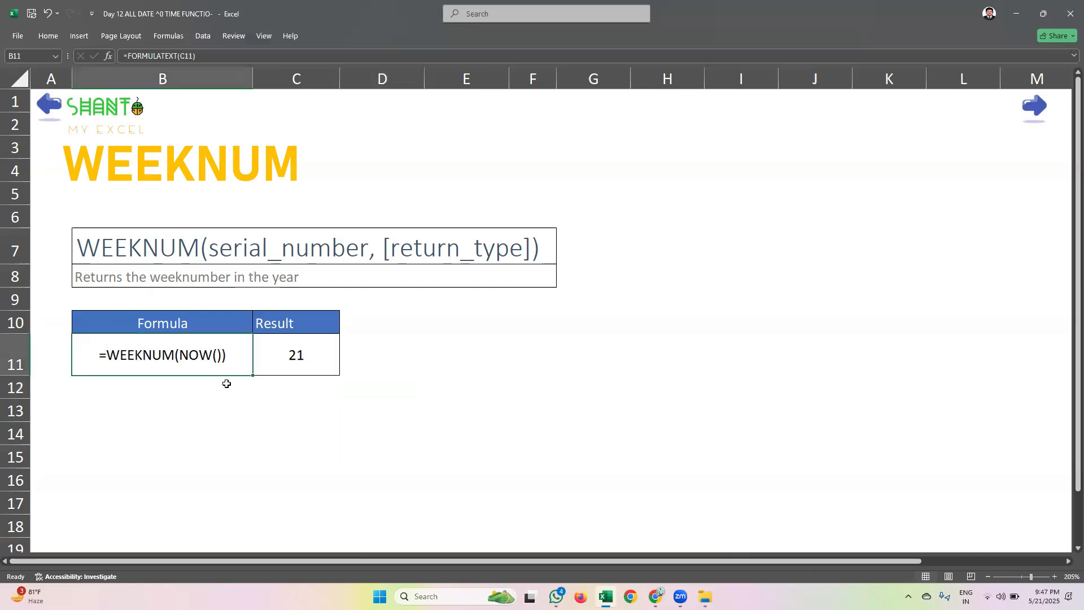
Enter today's date, 5/21/2025, as a fixed value in cell E11
click(497, 339)
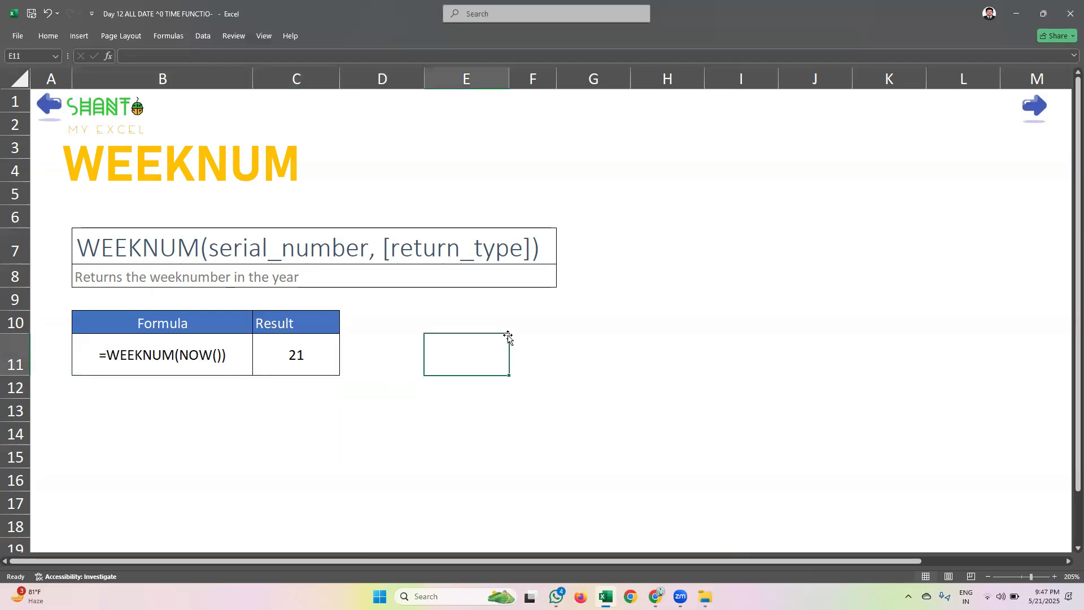
key(ctrl+semicolon)
key(Return)
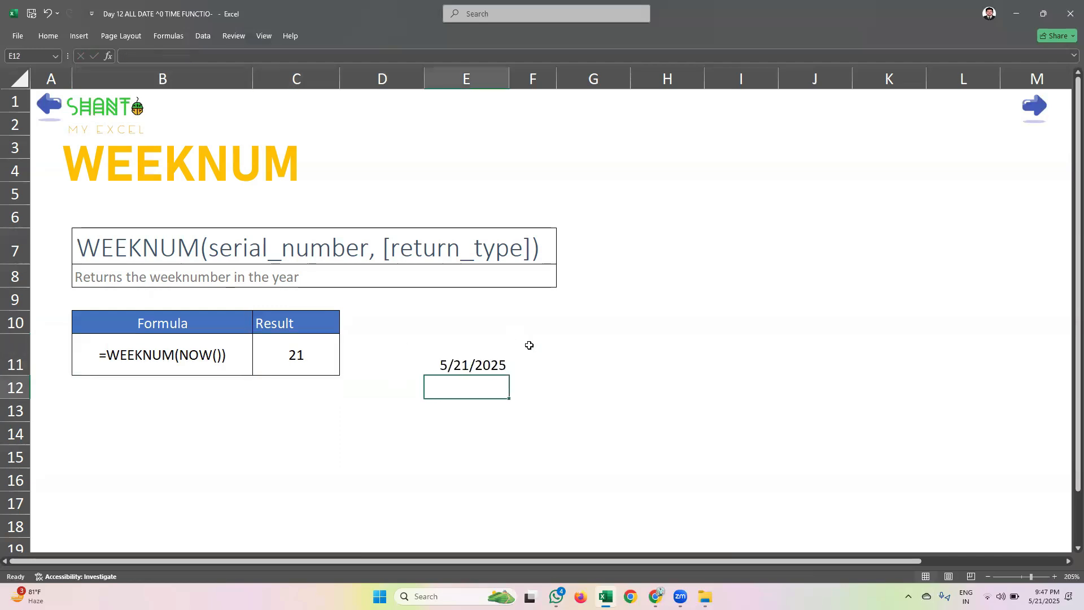
Enter a WEEKNUM formula in F11 that uses the date in E11 and return type 16, weeks beginning on Saturday
click(536, 350)
text(=)
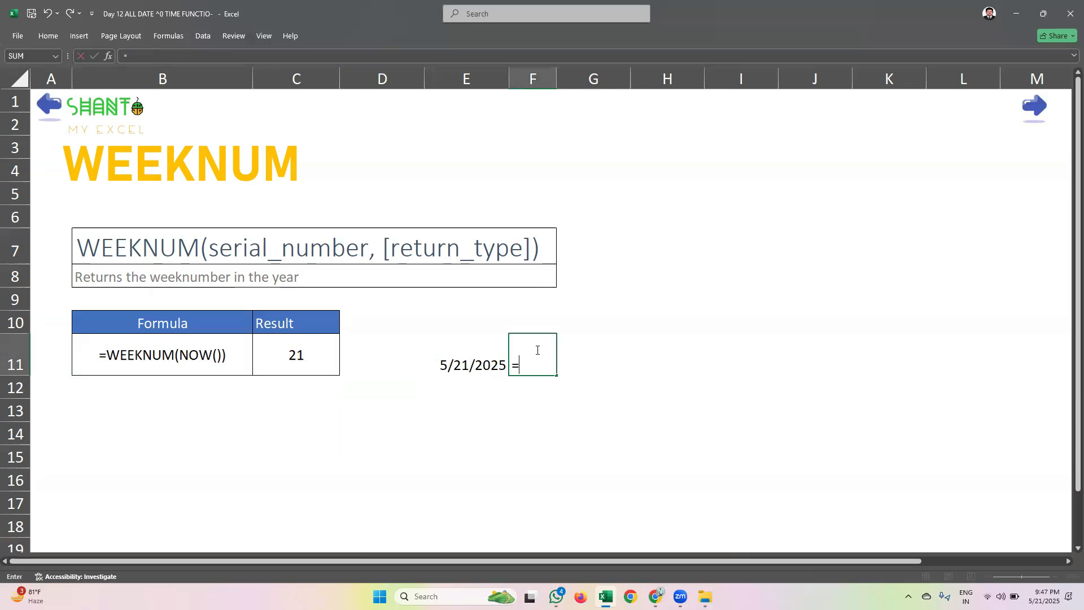
text(weeknum)
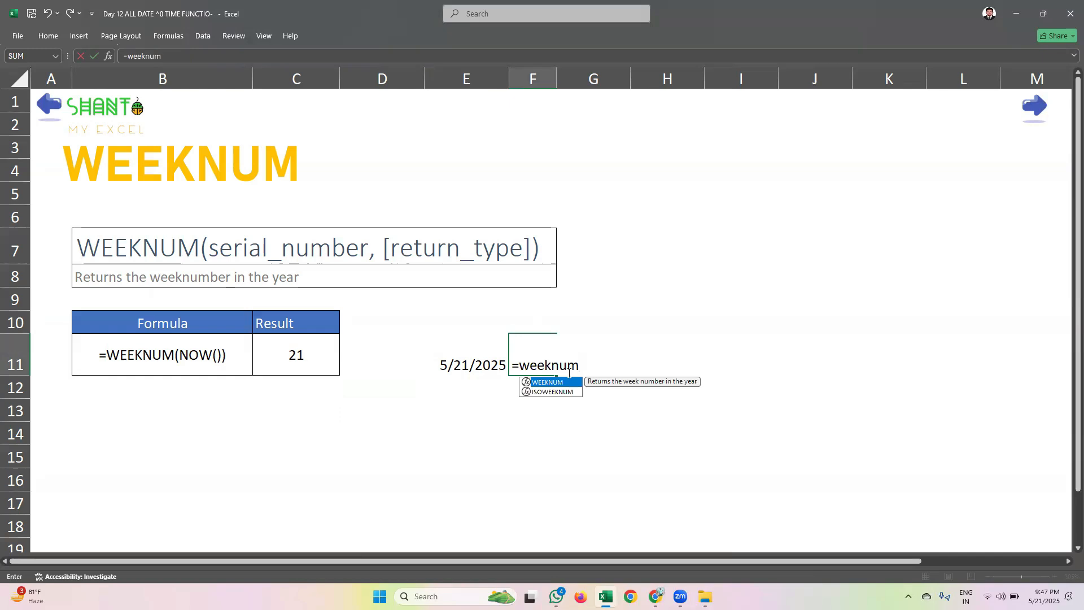
double_click(541, 383)
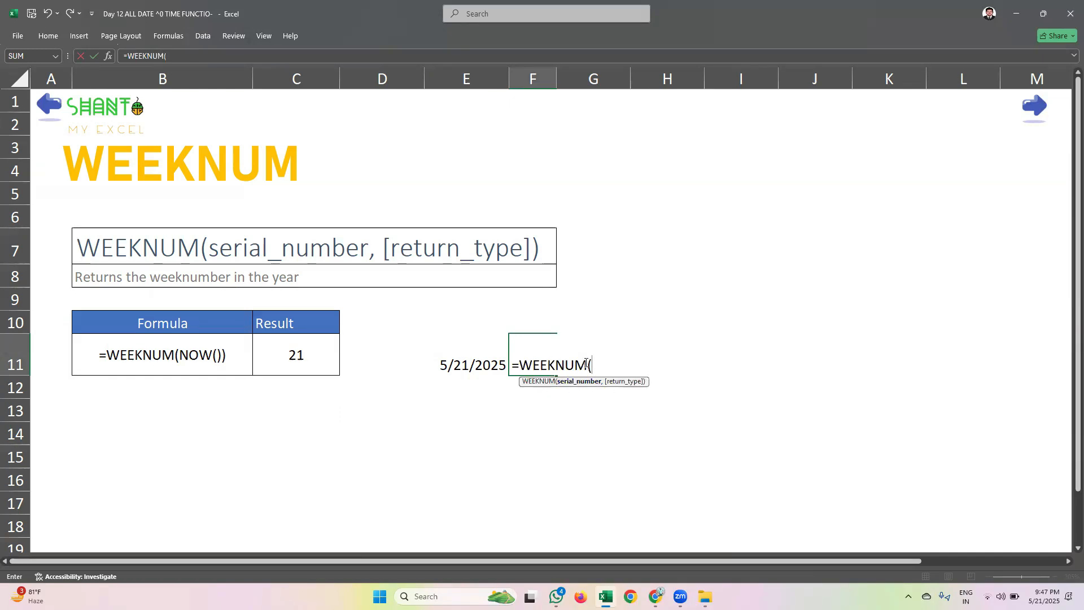
click(461, 371)
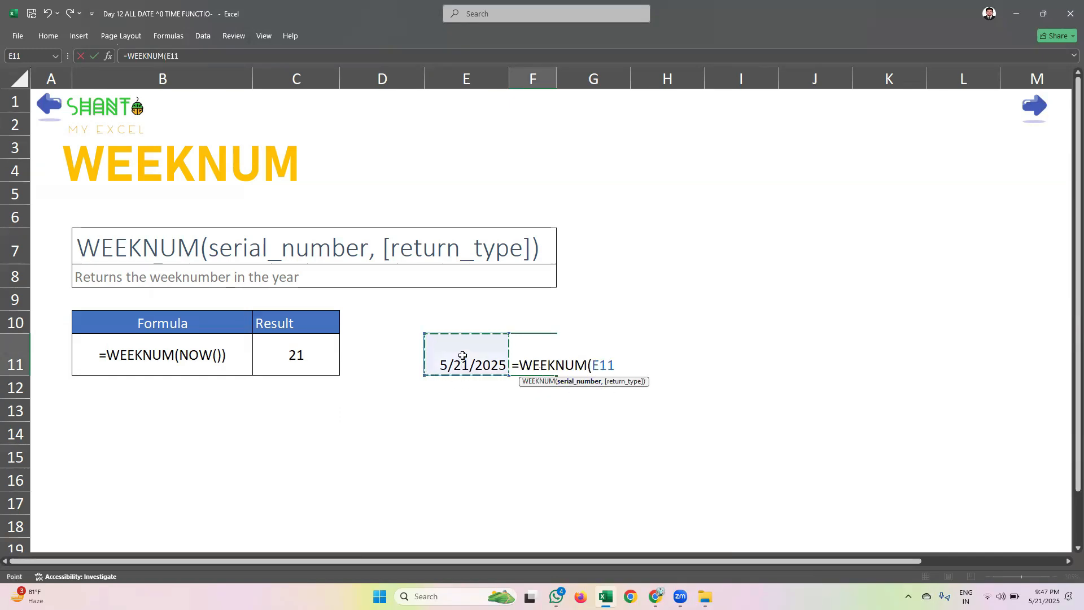
text(,)
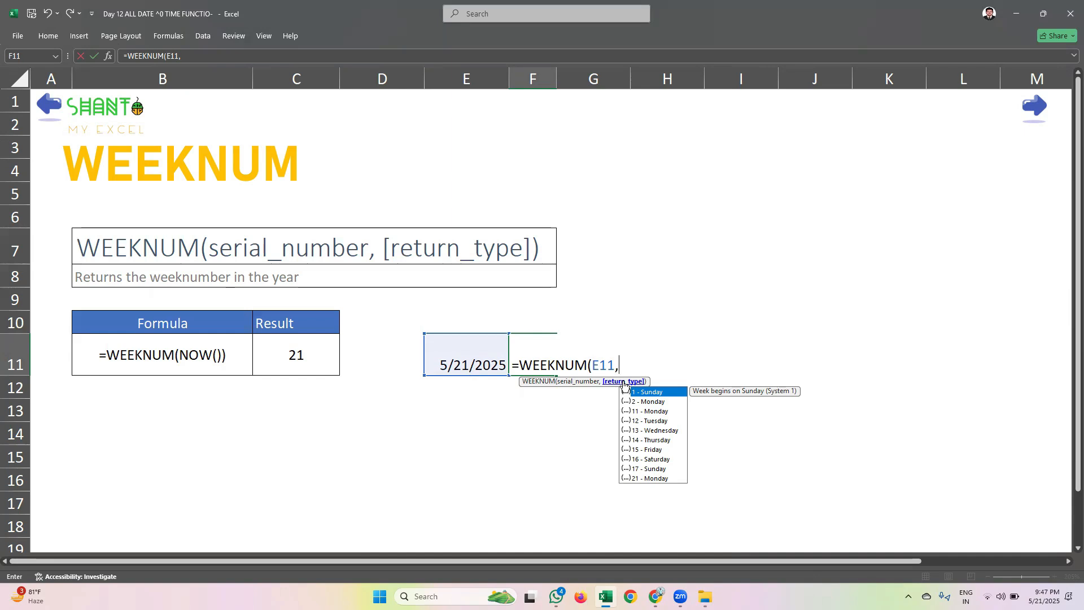
click(660, 460)
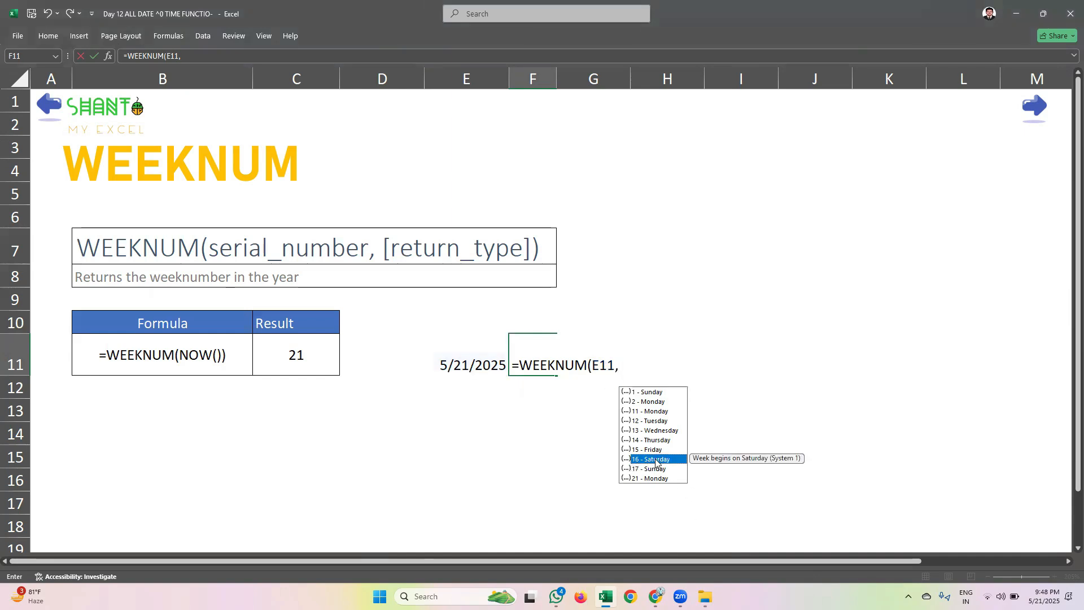
double_click(649, 458)
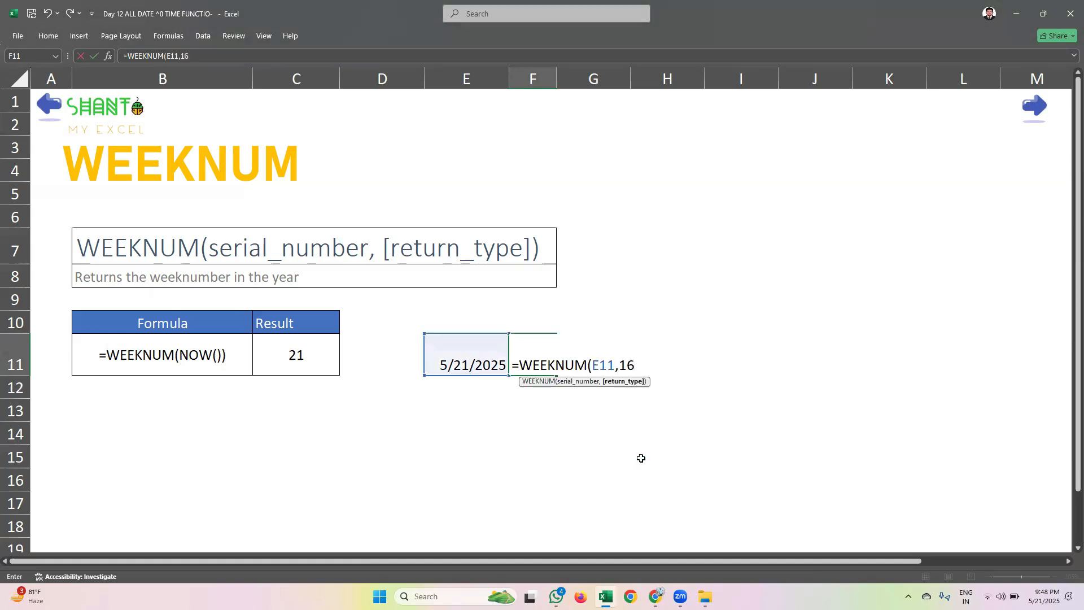
text())
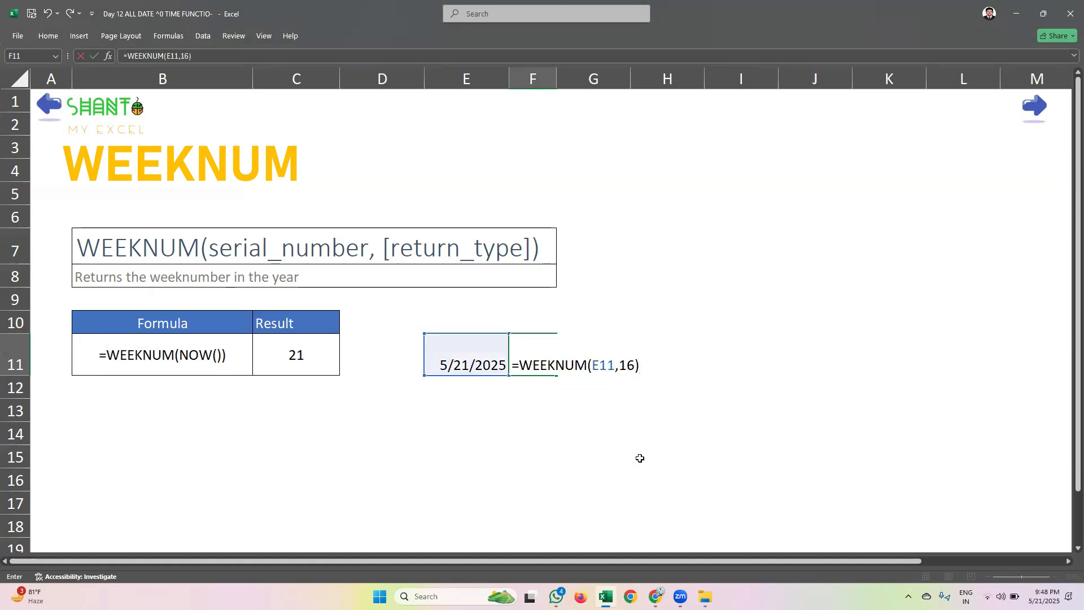
key(Return)
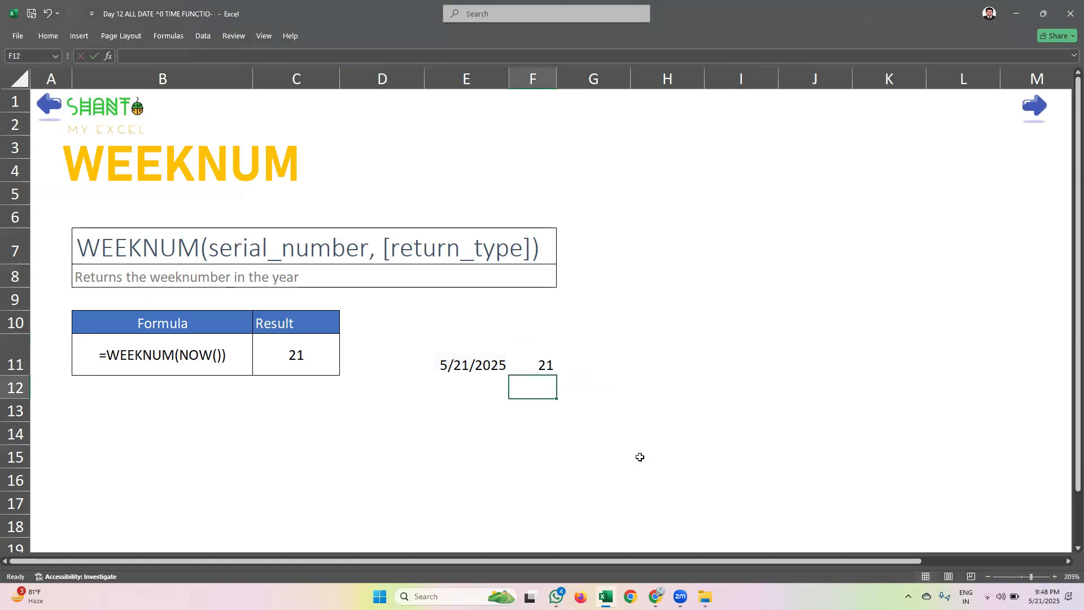
Review the formula in F11, set the date in E11 to 1/1/2025 and check the recalculated week number
click(531, 351)
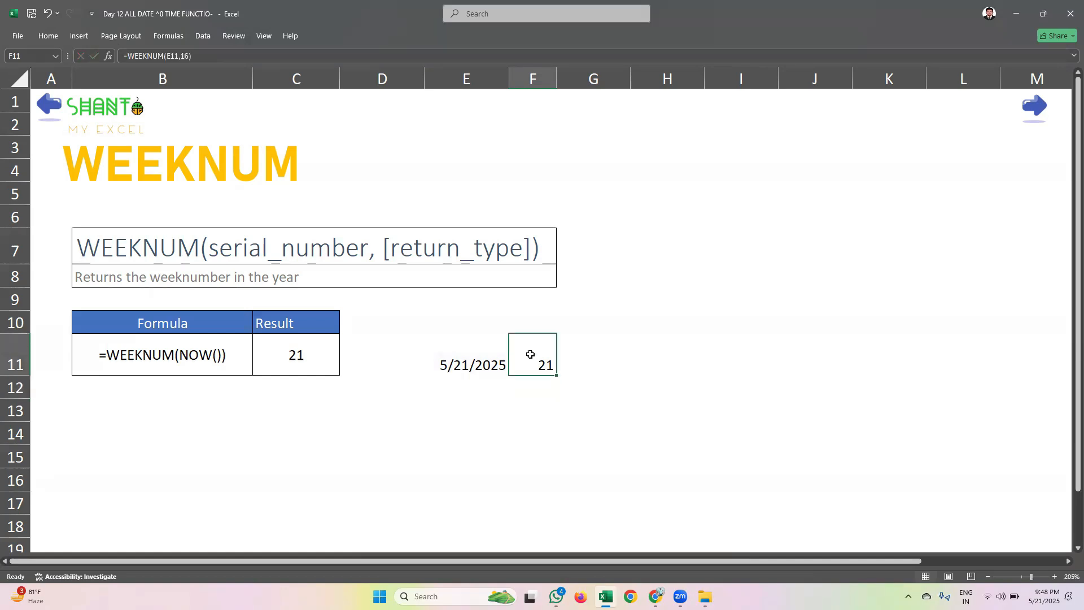
click(473, 367)
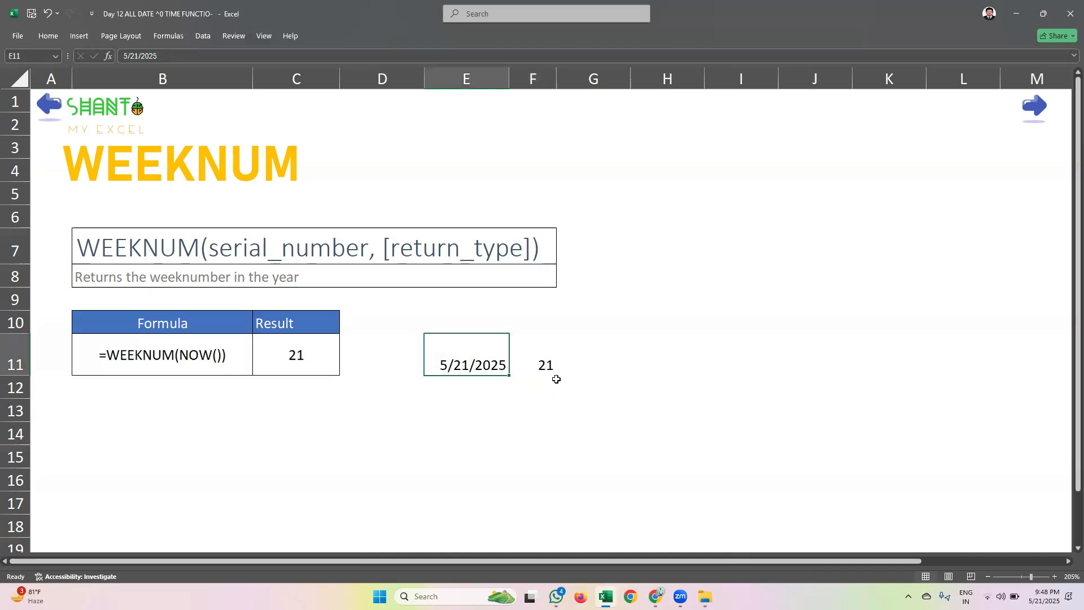
text(1/18)
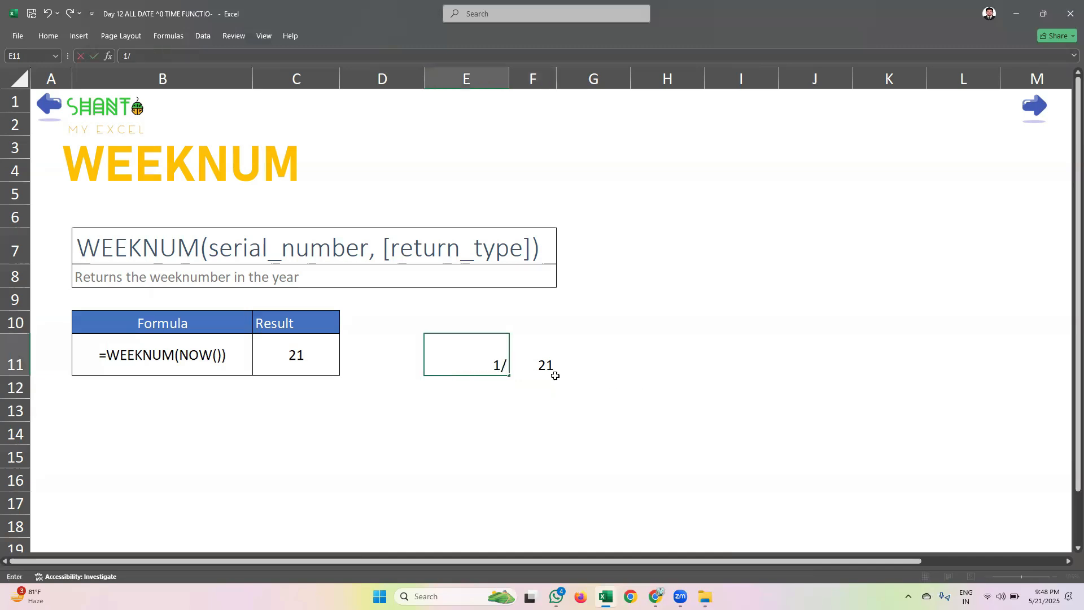
key(BackSpace)
text(/25)
key(Return)
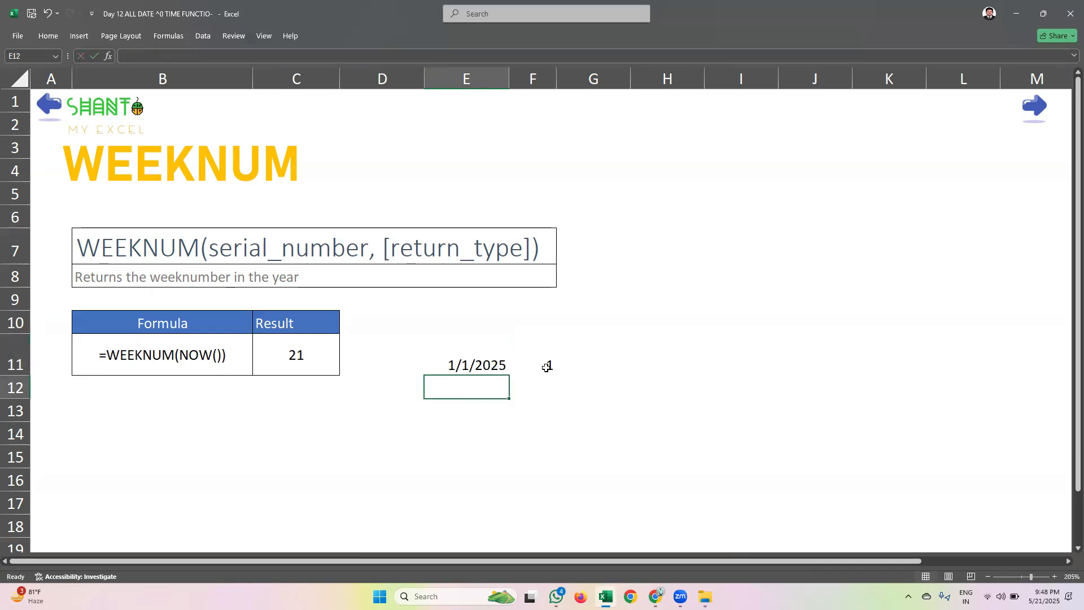
click(542, 362)
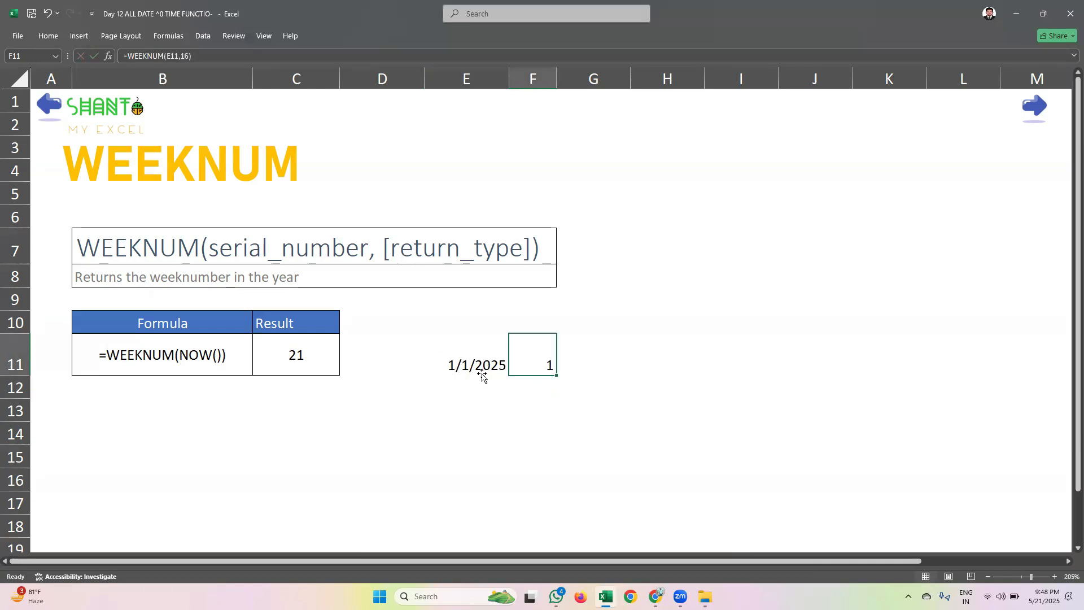
Re-enter 1/1/2025 in E11, replace it with 1/7/2025 and compare the week numbers in F11
click(482, 375)
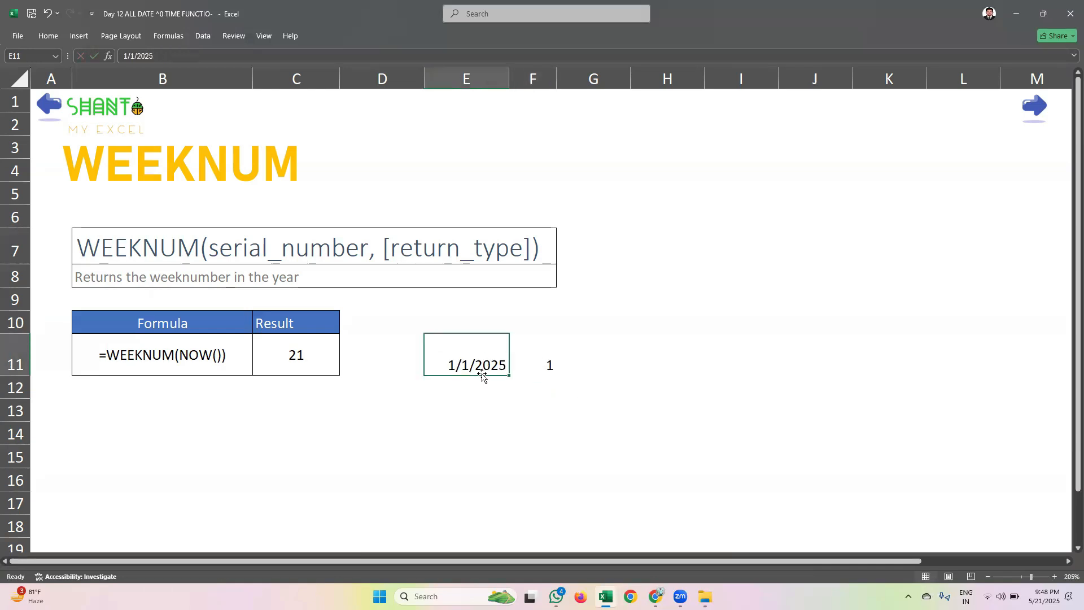
text(1/)
text(1)
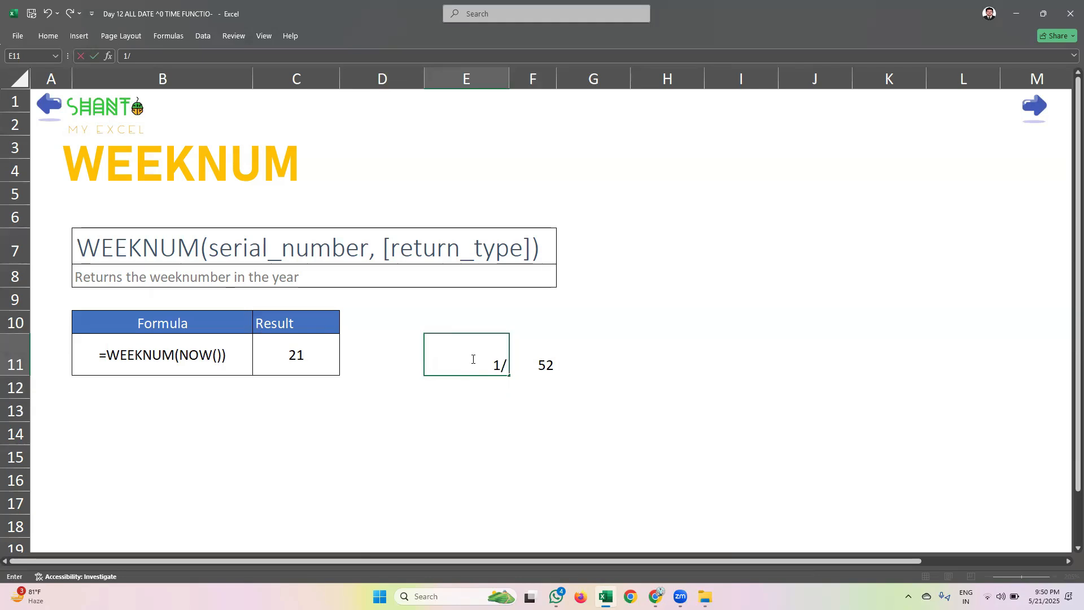
text(/2025)
key(Return)
click(473, 356)
text(1/7/2025)
key(Return)
Test the week number in F11 with the dates 1/14/2025 and 1/21/2025 in E11
click(472, 355)
text(1/14/25)
key(Return)
click(473, 355)
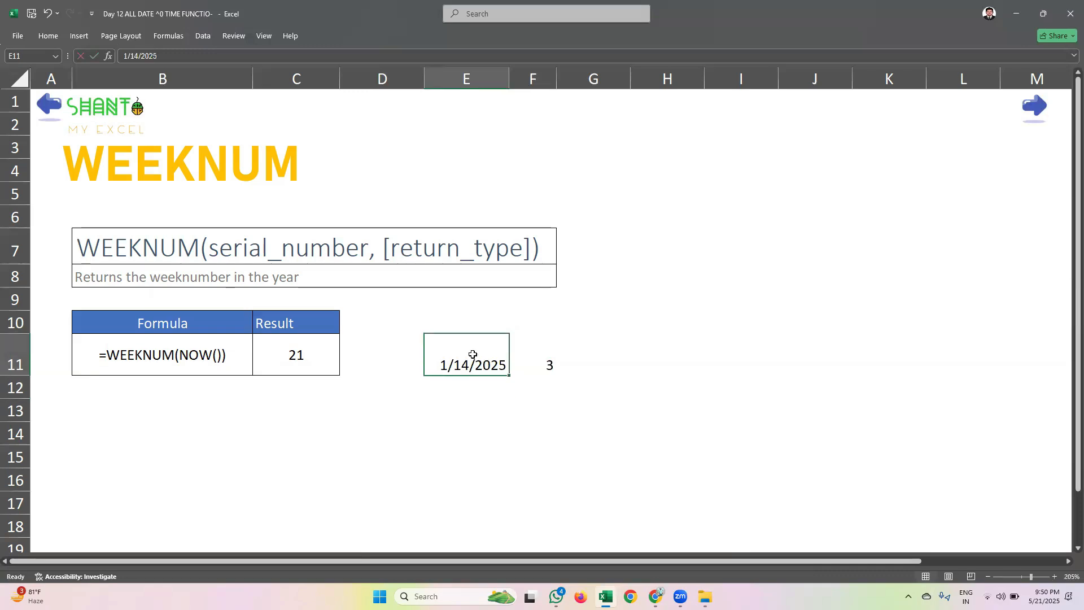
text(1/)
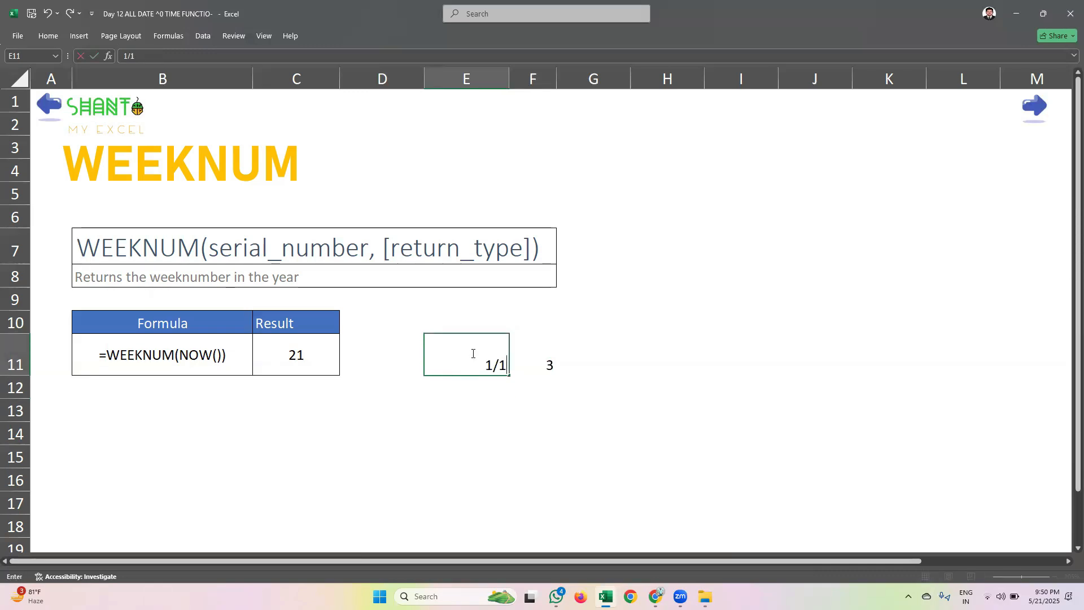
text(21/25)
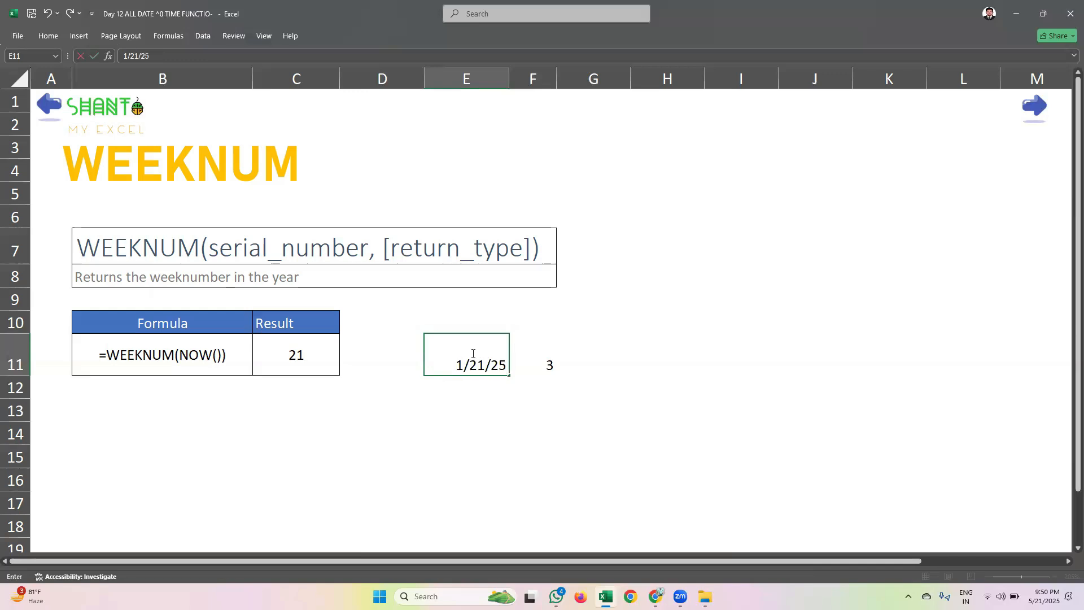
key(Return)
Set the date in E11 to 1/28/2025 and check the recalculated week number in F11
click(473, 353)
text(1/28/2025)
key(Return)
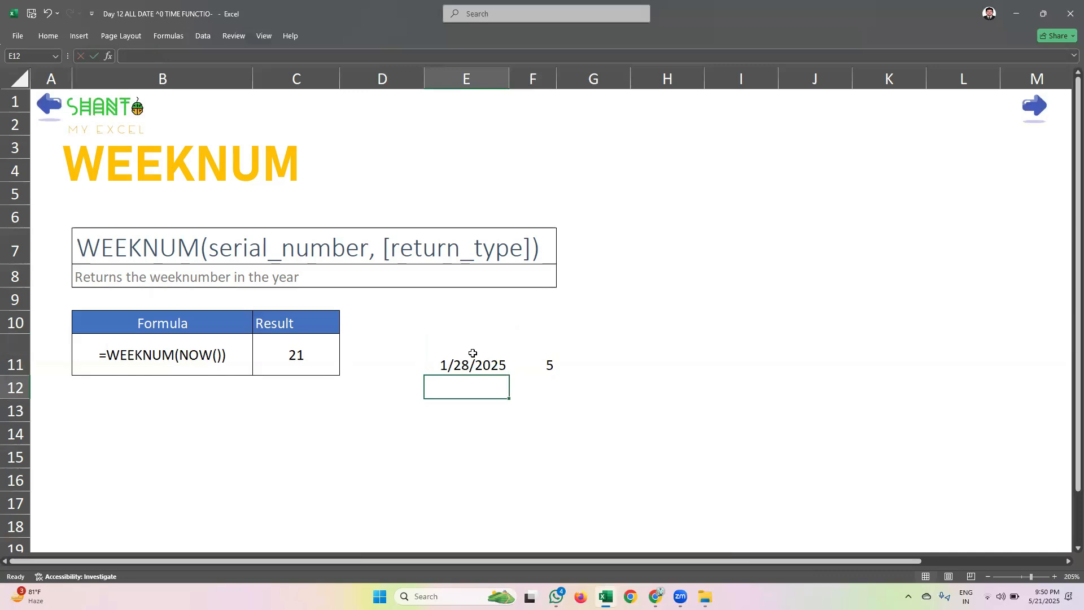
click(532, 410)
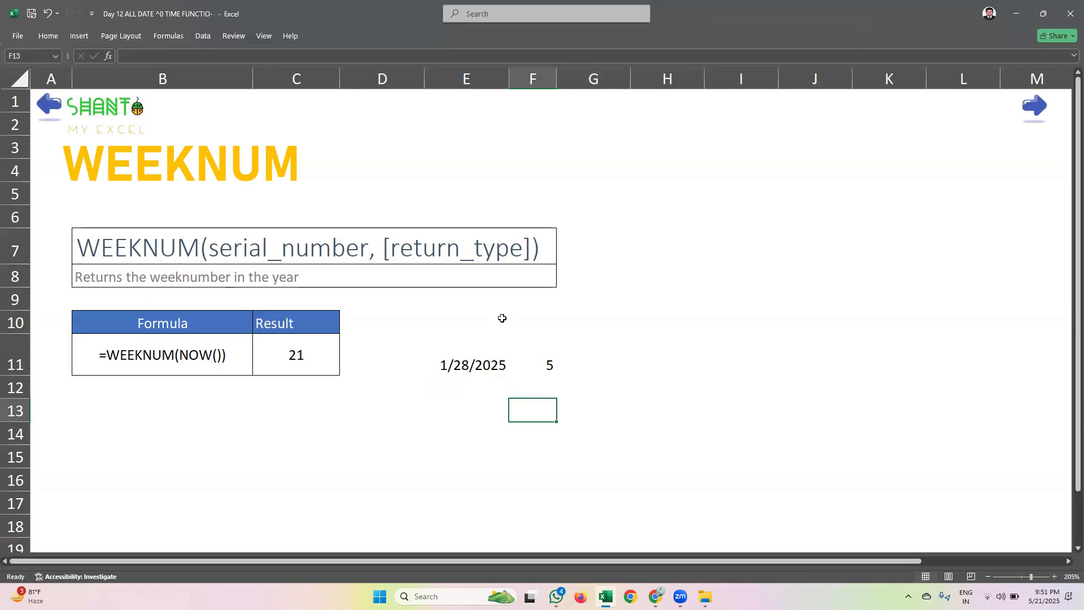
Go to the DAYS function sheet and enter the date 5/4/2025 in cell B16
click(1044, 117)
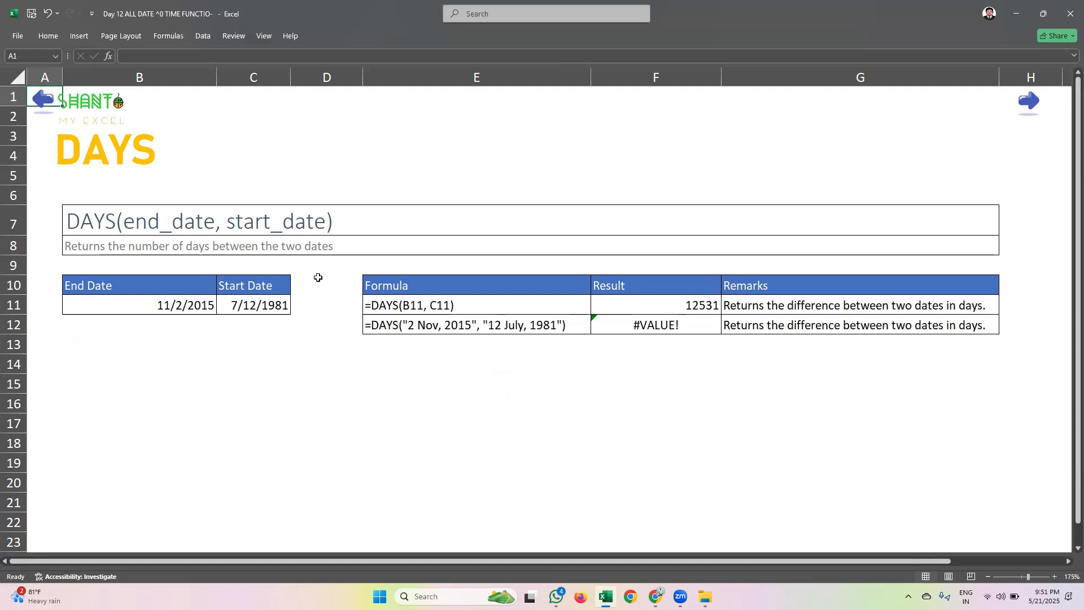
click(173, 398)
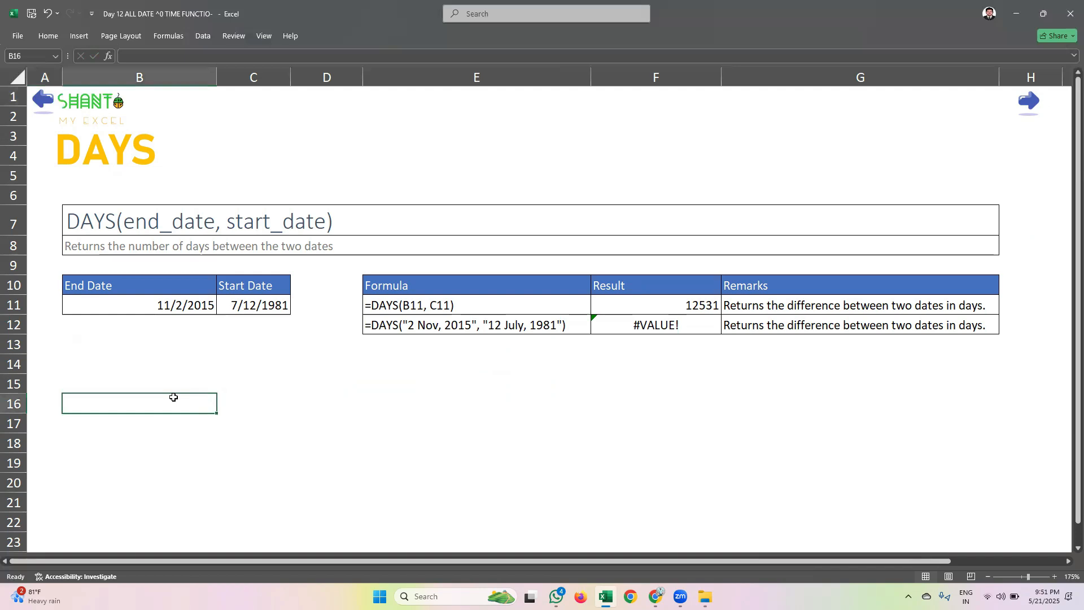
text(3)
key(BackSpace)
text(4/)
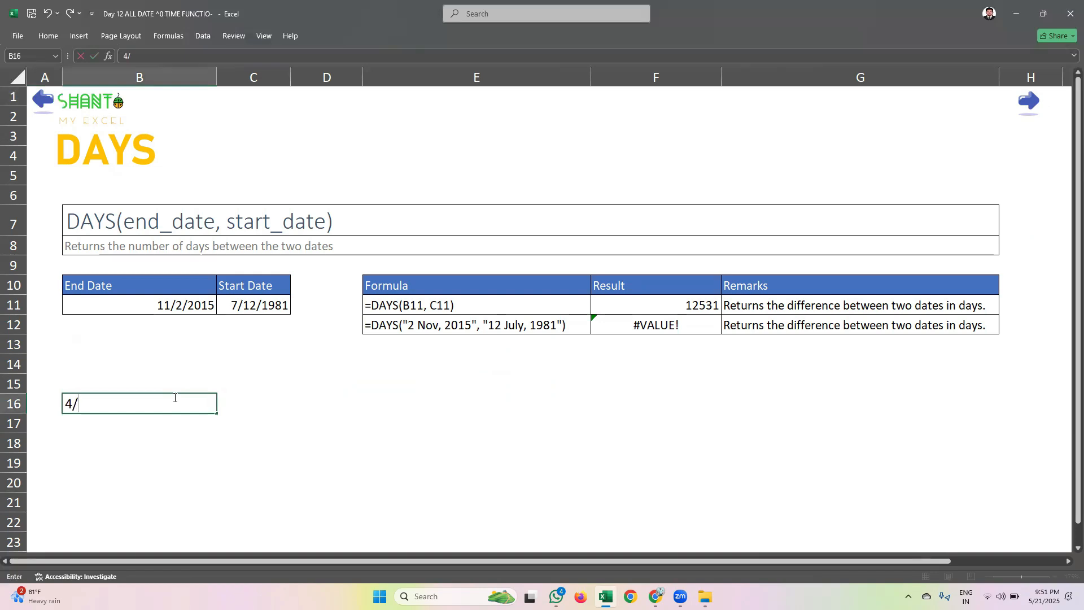
key(BackSpace)
key(BackSpace)
text(5/4/2025)
key(Return)
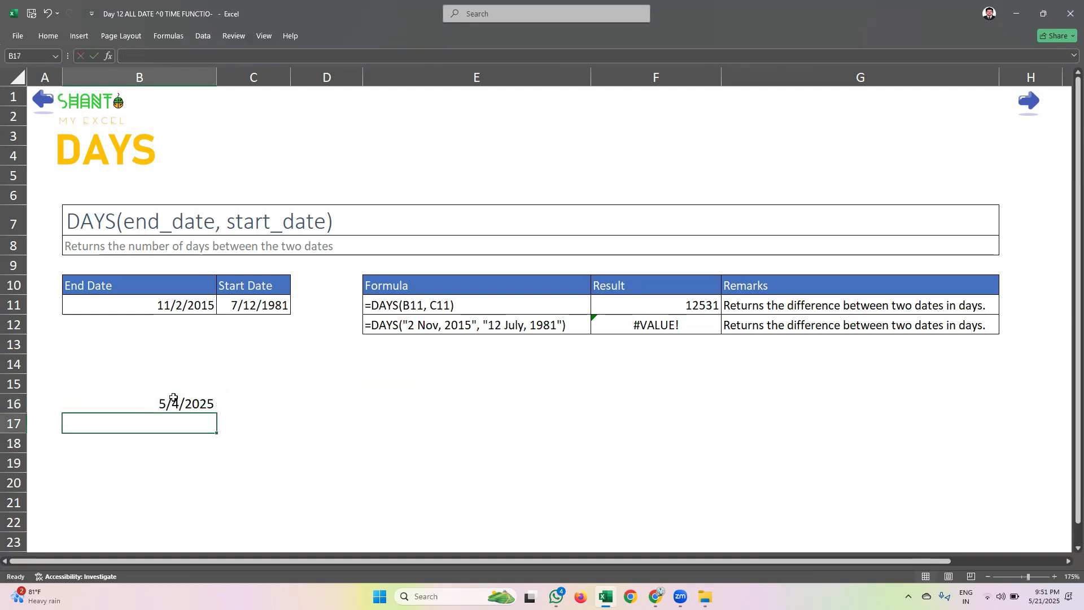
Label the 5/4/2025 date with the heading "Start date" in cell B15
click(175, 401)
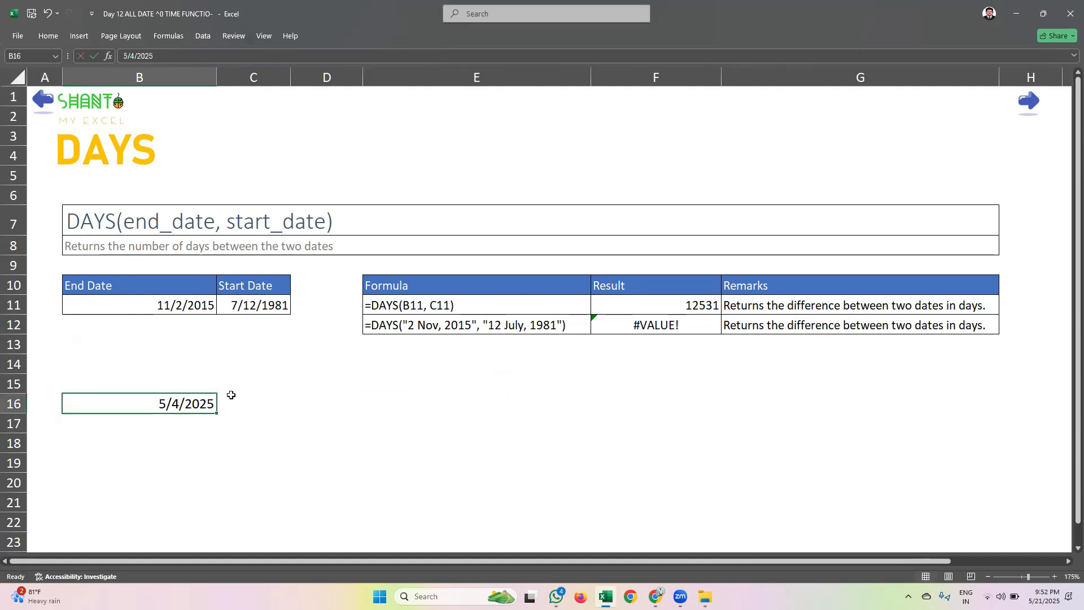
click(176, 389)
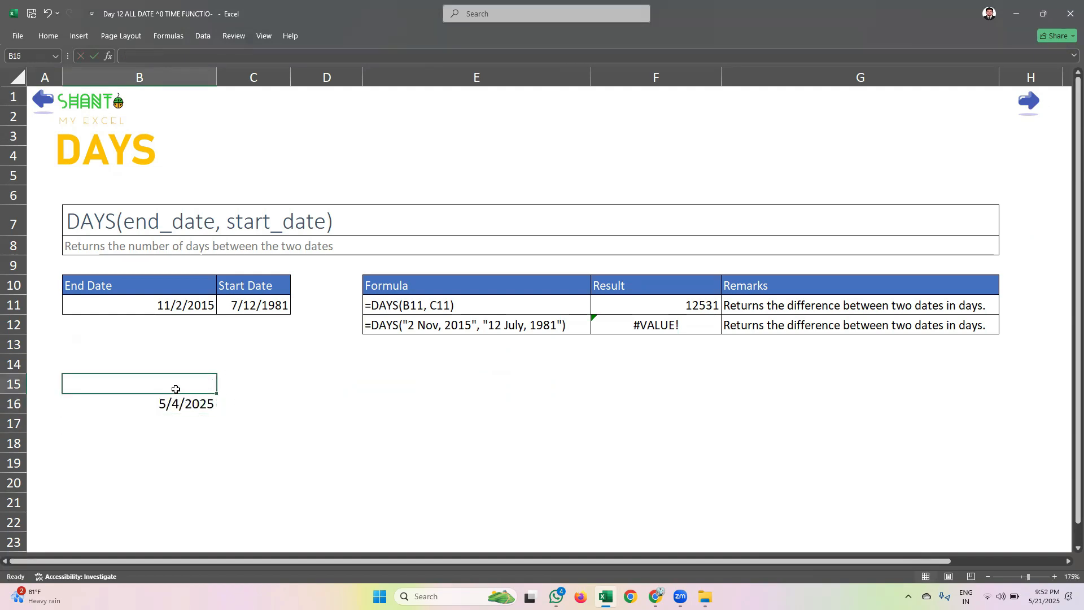
text(Start date)
key(Return)
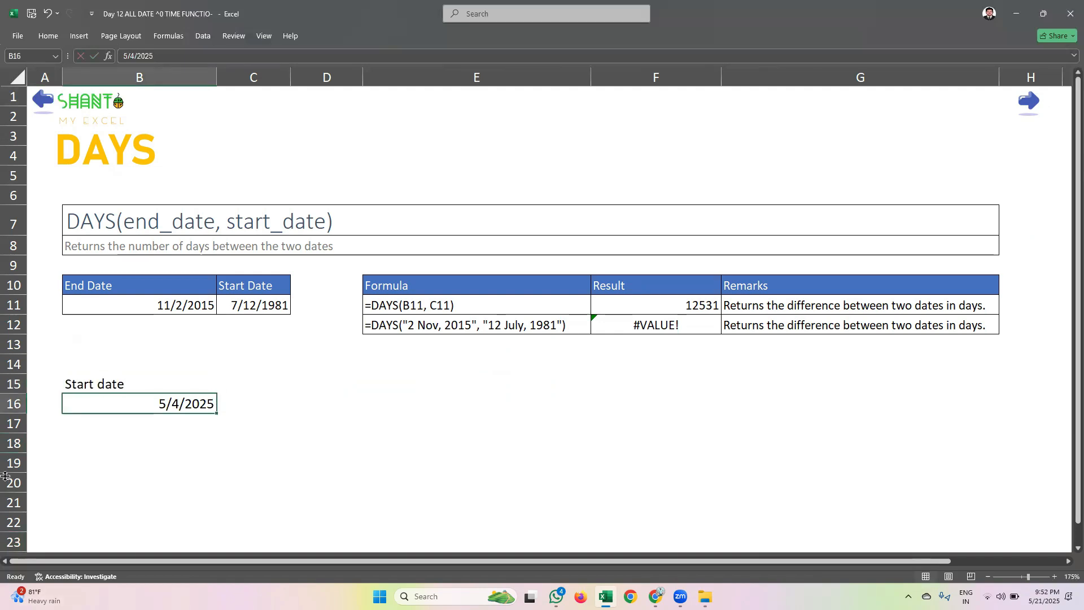
Add the heading "today" in C15 and enter today's date, 5/21/2025, as a fixed value in C16
click(262, 397)
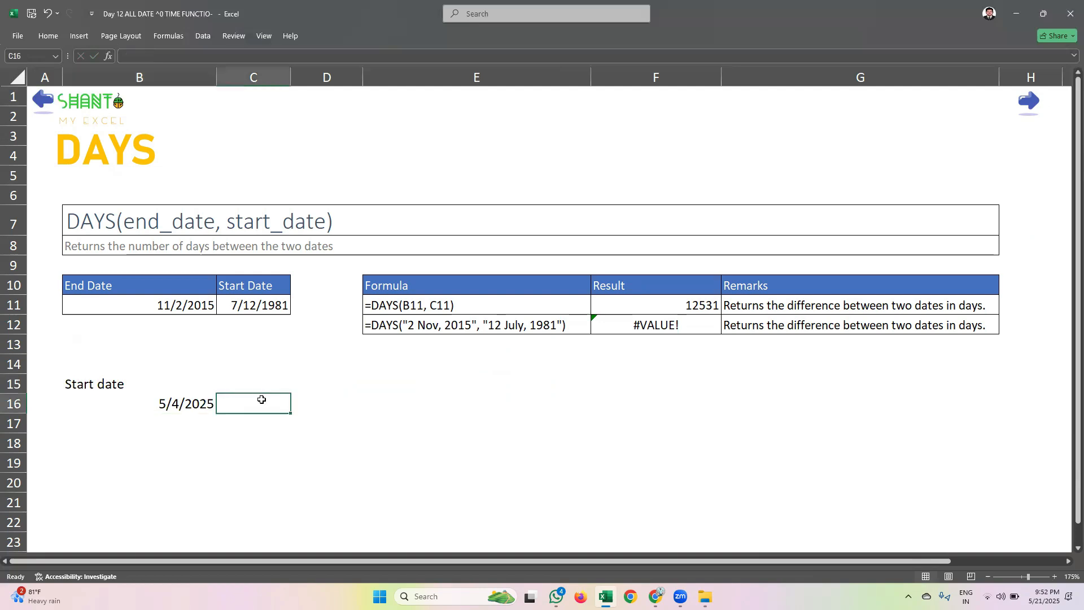
click(255, 386)
text(today)
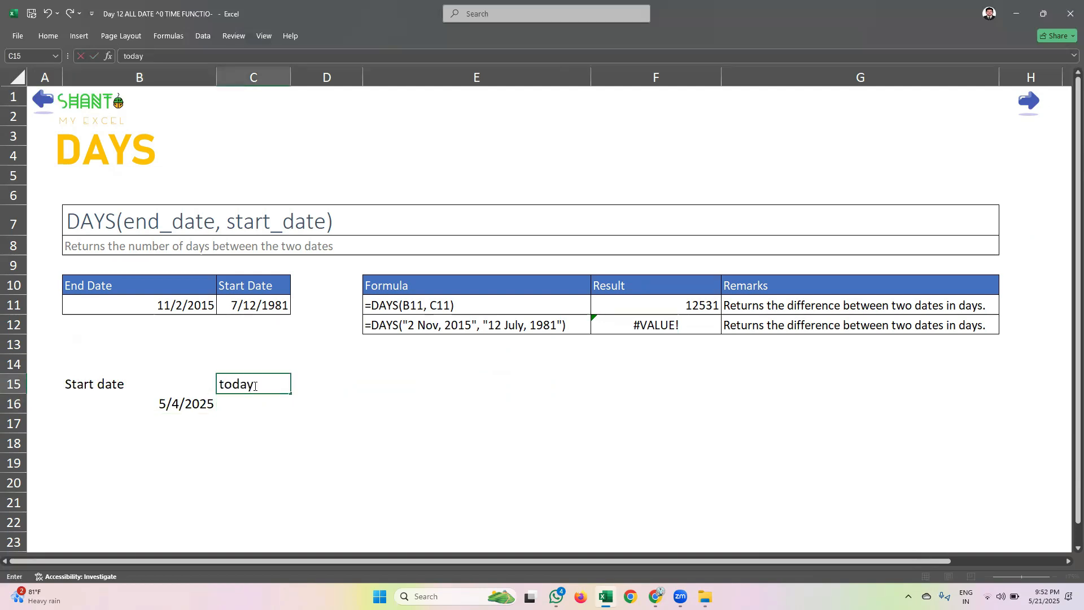
key(Return)
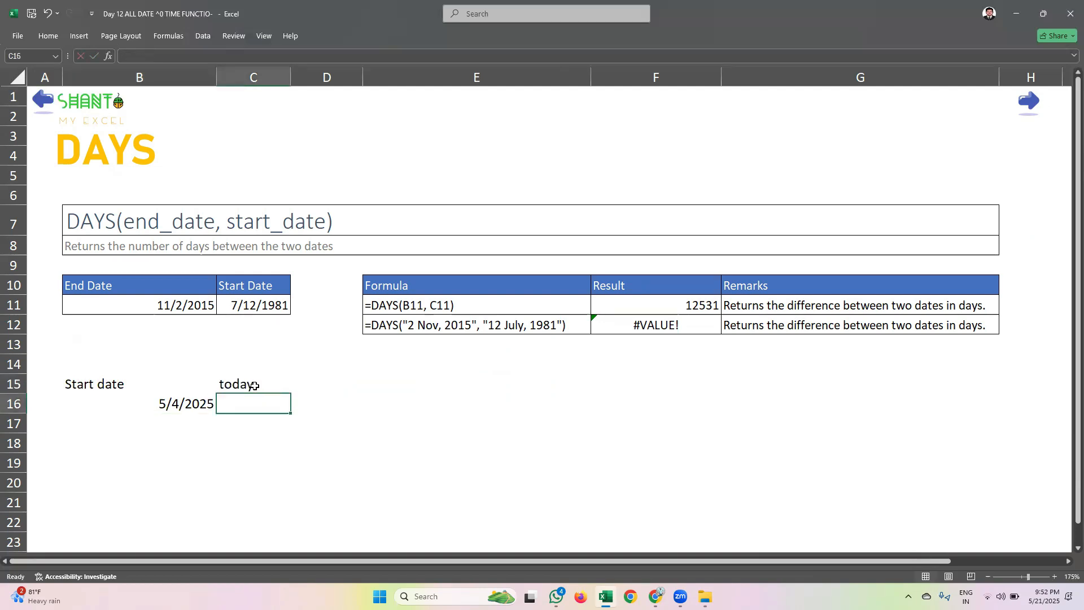
key(ctrl+semicolon)
key(Return)
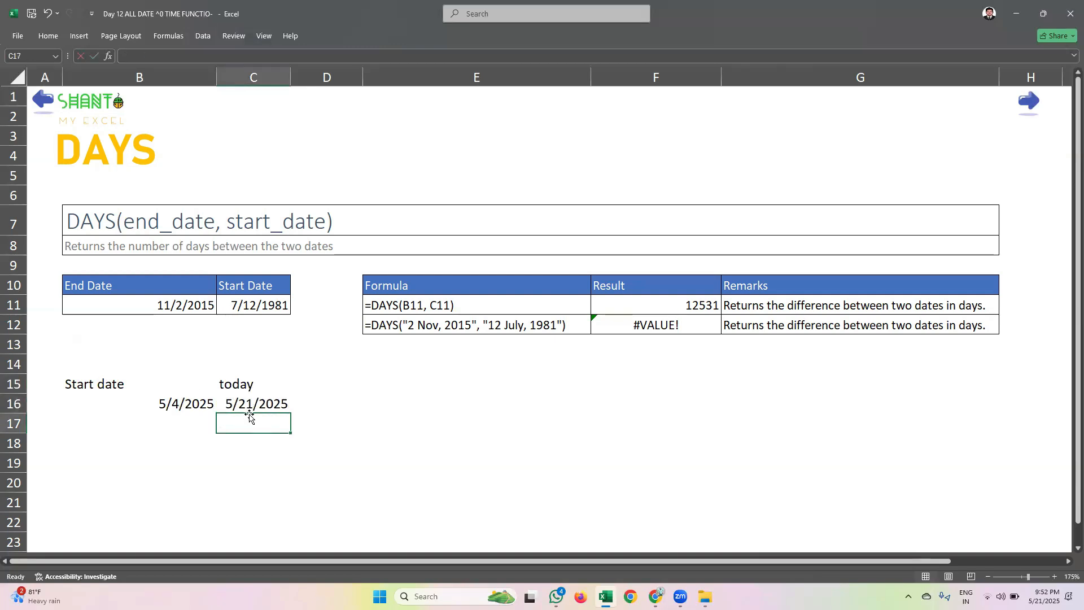
Calculate the days between the start date and today in C18 with =DAYS(C16,B16)
click(222, 448)
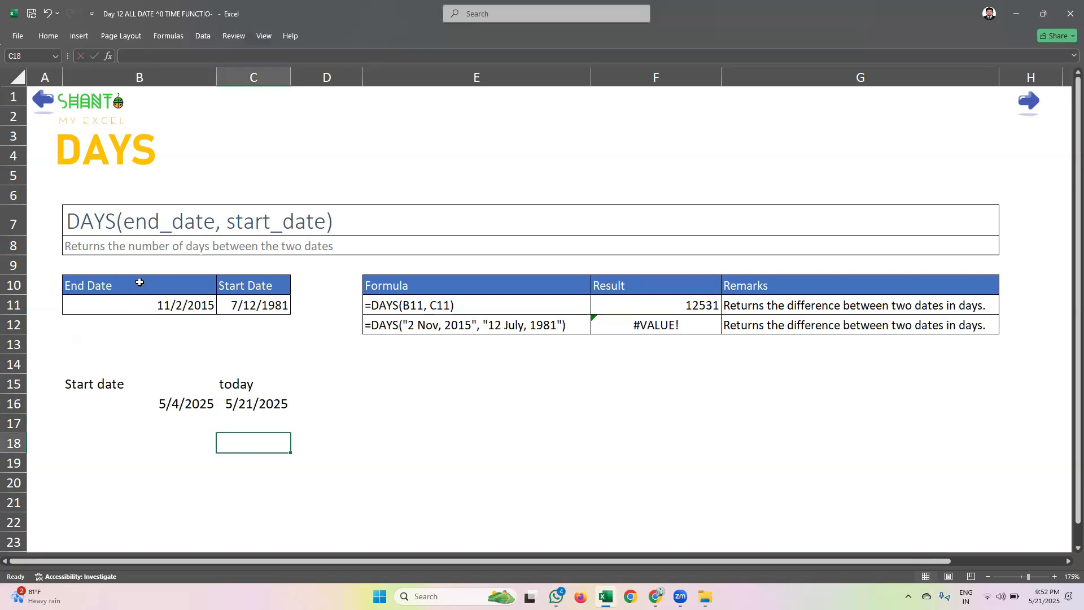
text(=date)
key(BackSpace)
key(BackSpace)
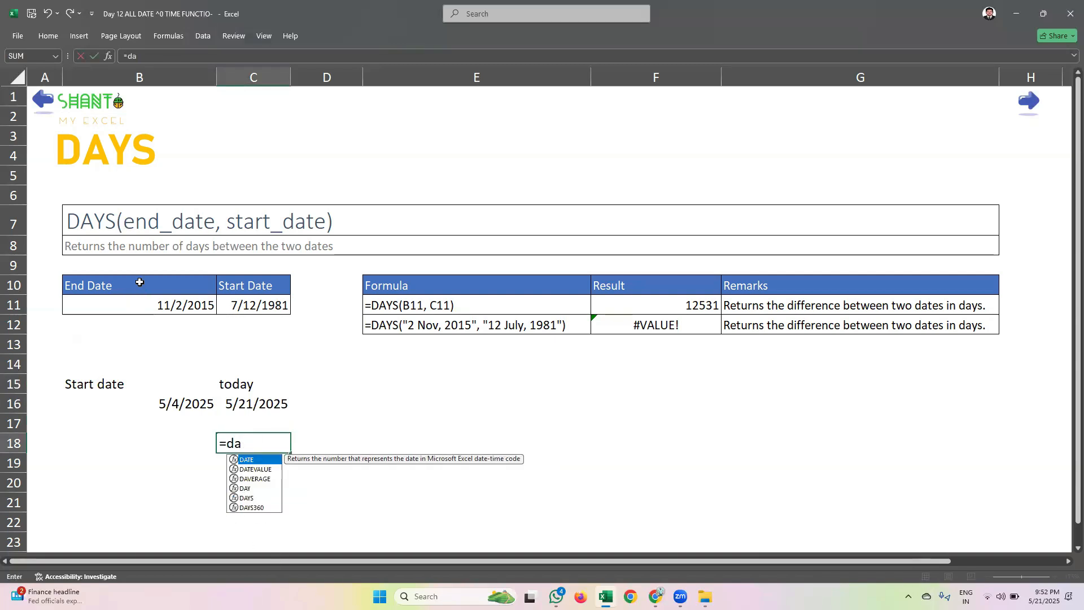
text(ys)
key(Tab)
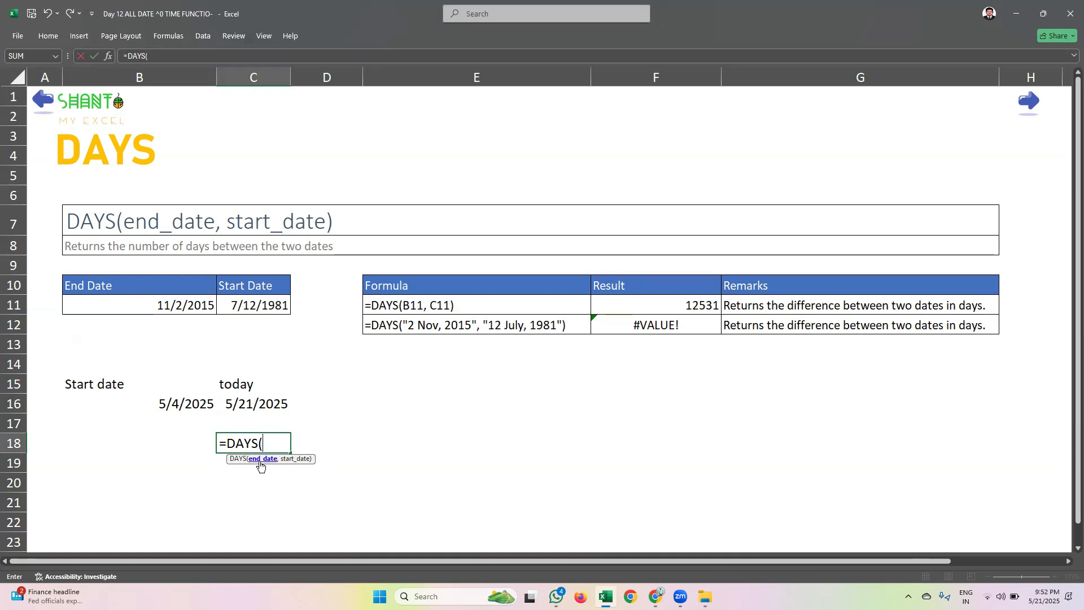
click(250, 402)
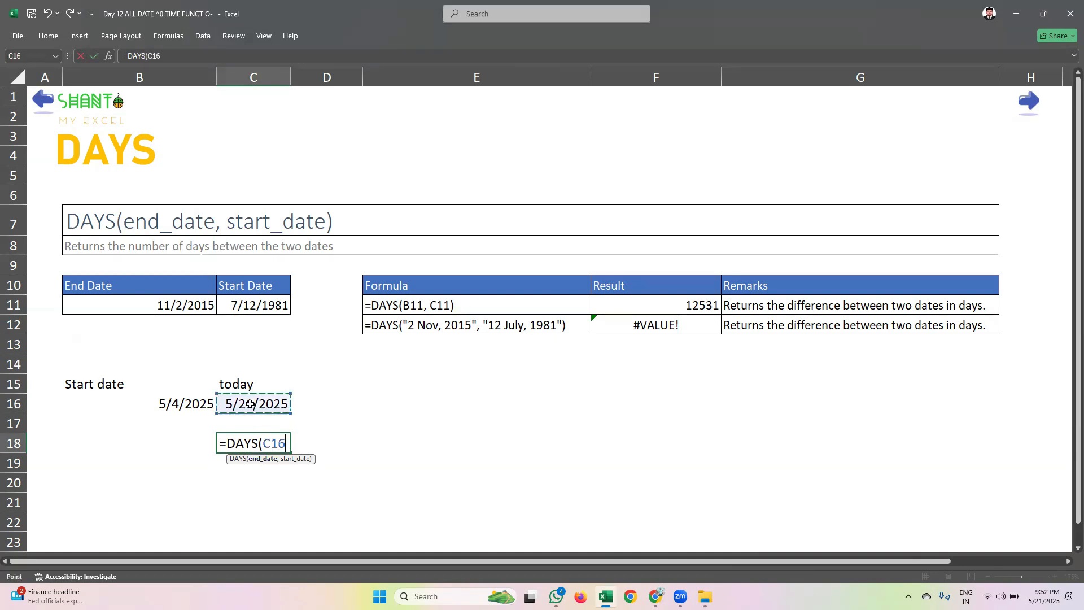
text(,)
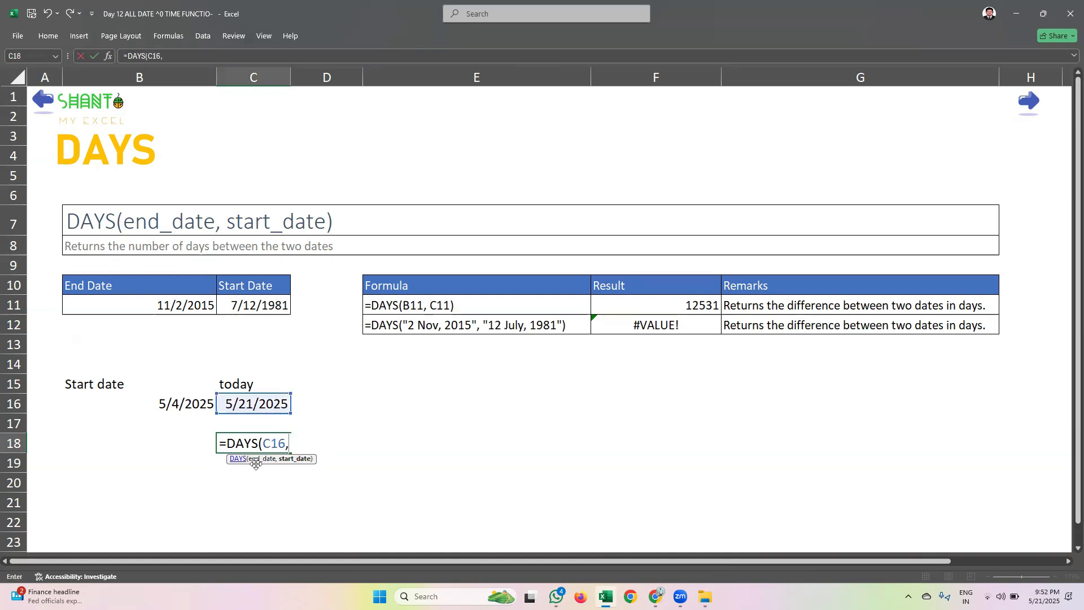
click(184, 400)
key(Return)
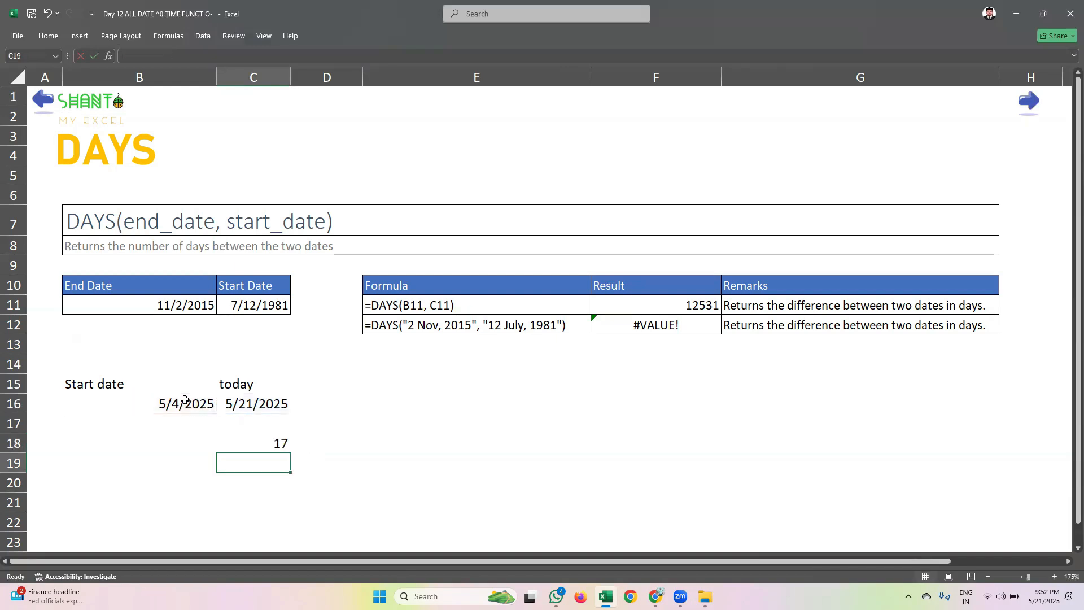
click(258, 439)
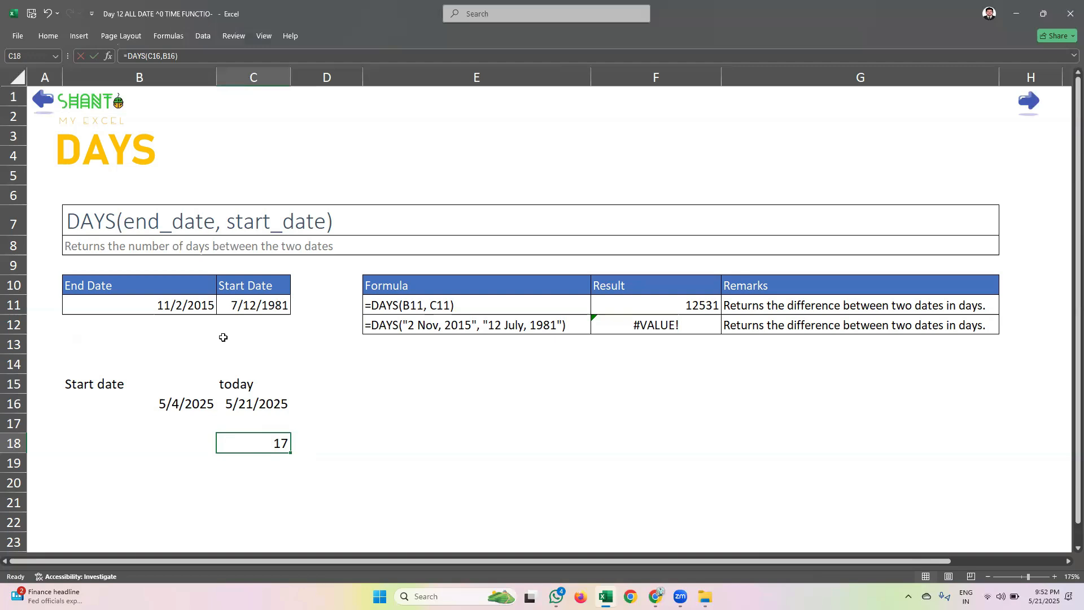
Go to the NETWORKDAYS function sheet and enter the date 5/1/2025 in cell B19
click(1023, 102)
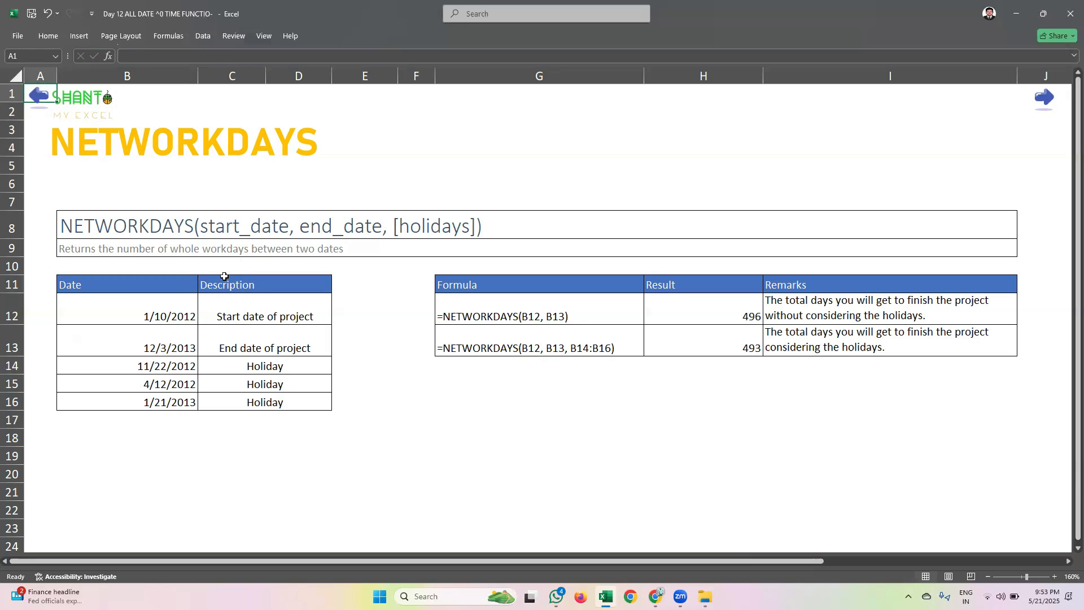
click(174, 456)
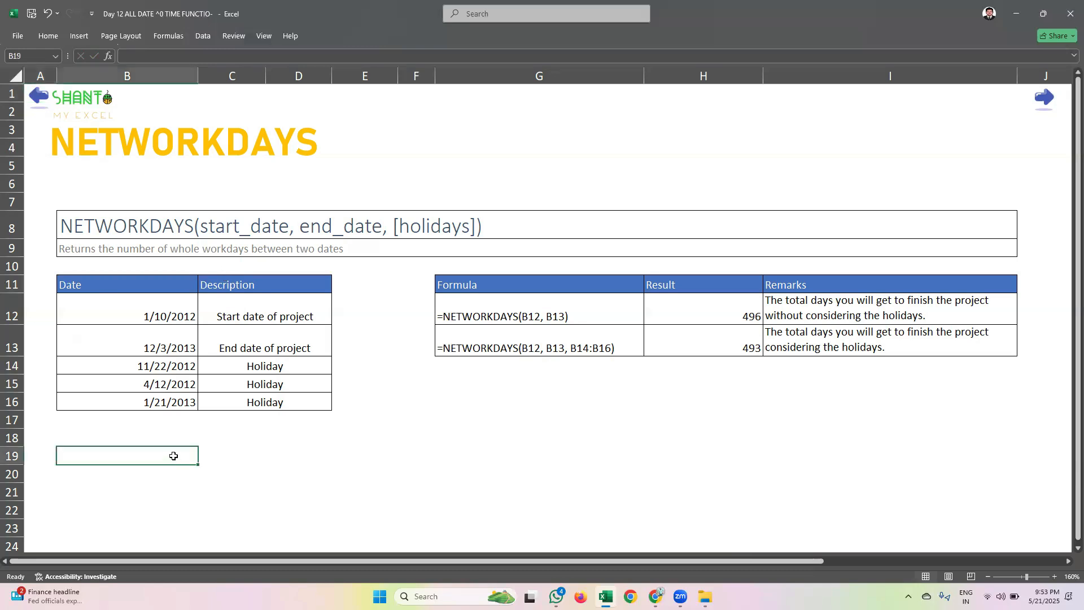
text(1)
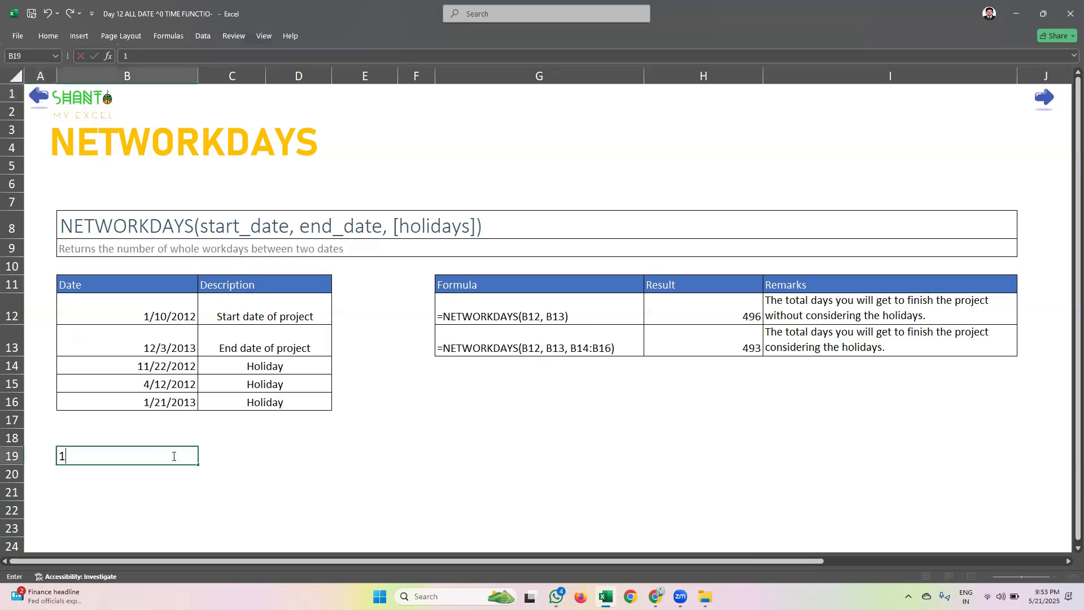
text(/++)
key(BackSpace)
key(BackSpace)
key(BackSpace)
key(BackSpace)
text(5/1/25)
key(Return)
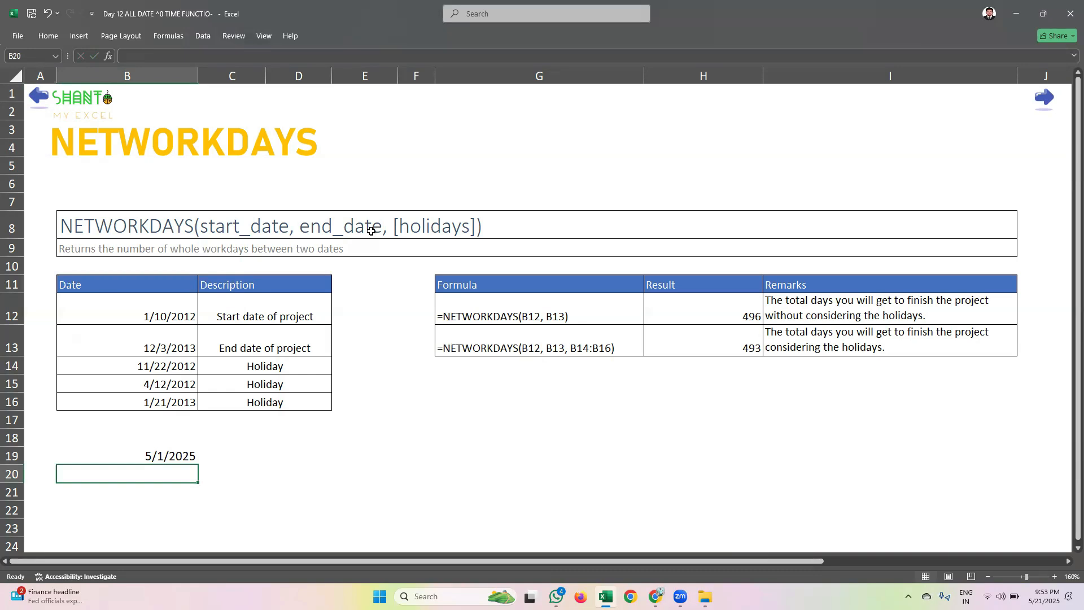
click(170, 451)
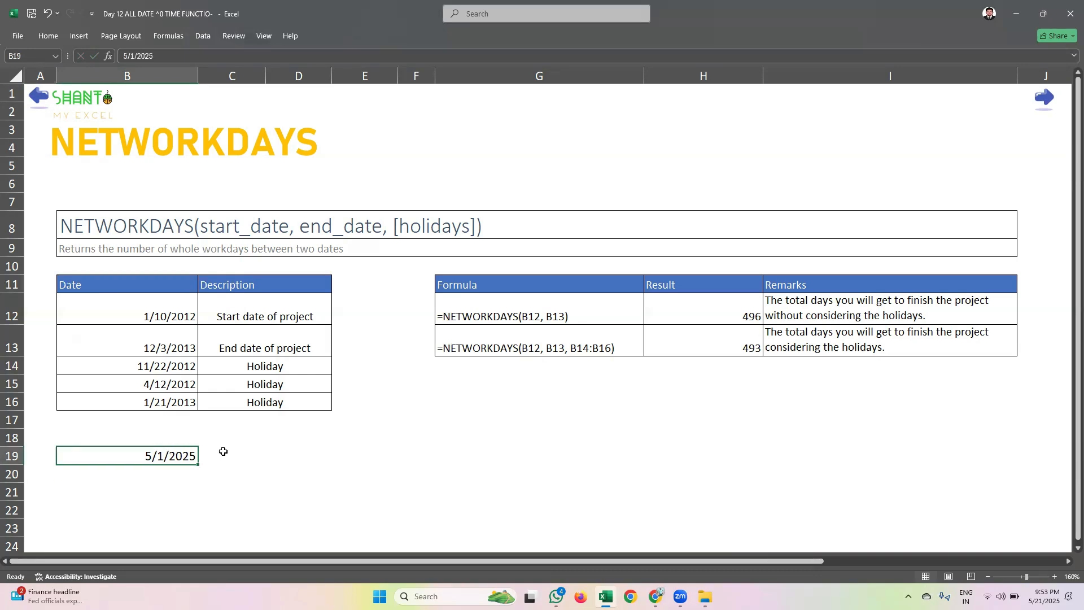
click(223, 451)
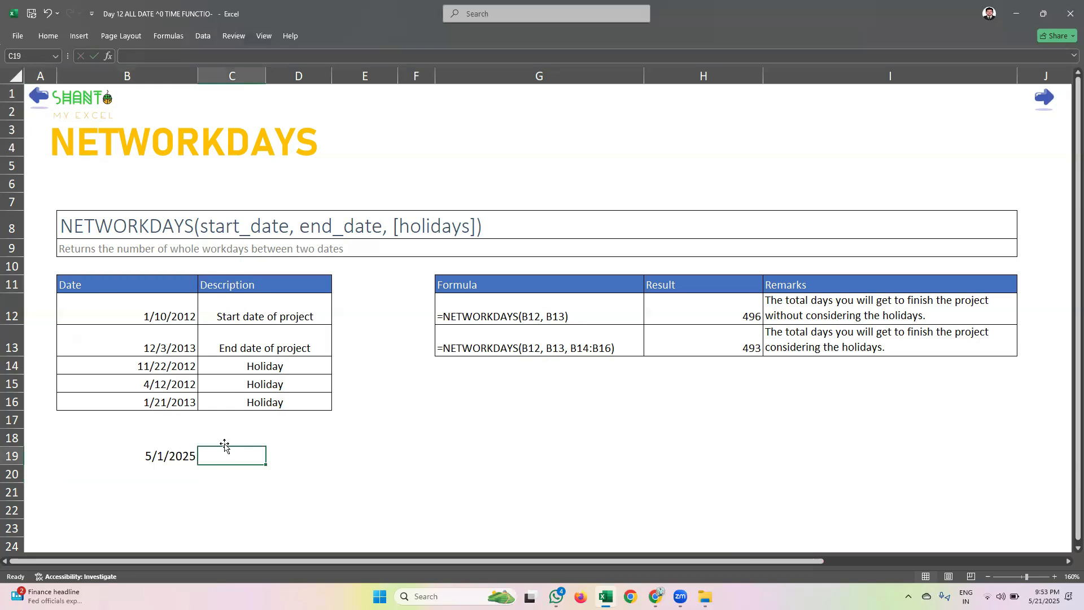
Label the 5/1/2025 date with the heading "Project start date" in cell B18
click(184, 441)
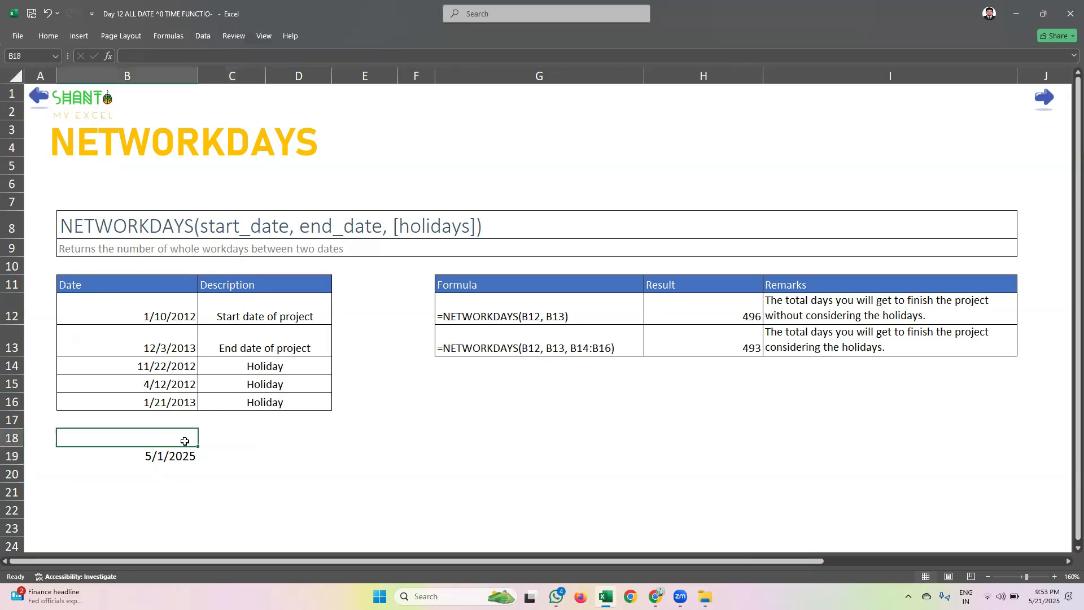
text(start)
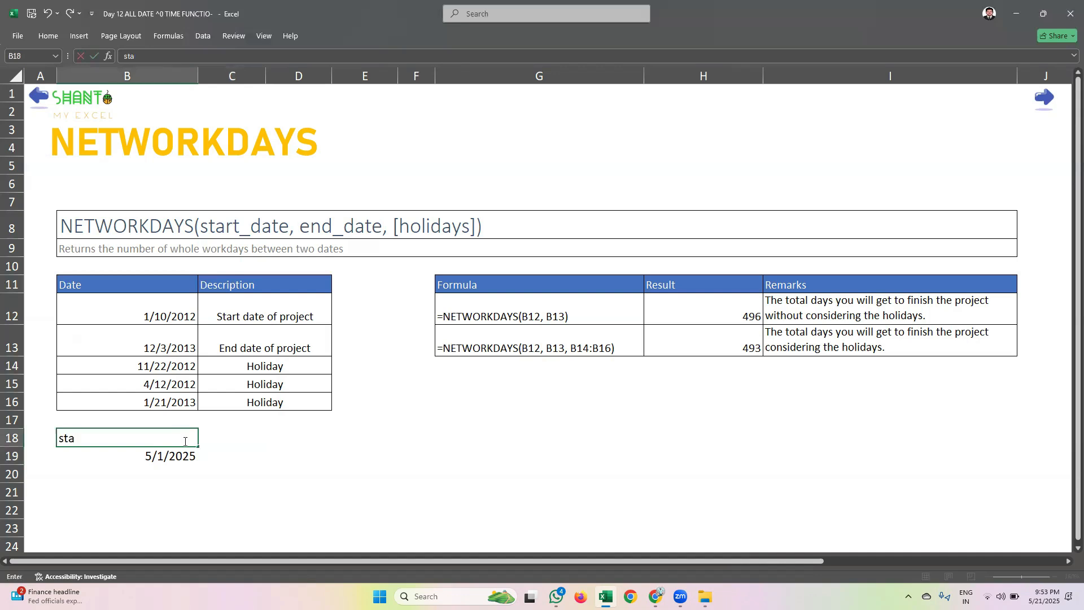
key(BackSpace)
key(BackSpace)
key(BackSpace)
key(BackSpace)
key(BackSpace)
text(Project start date)
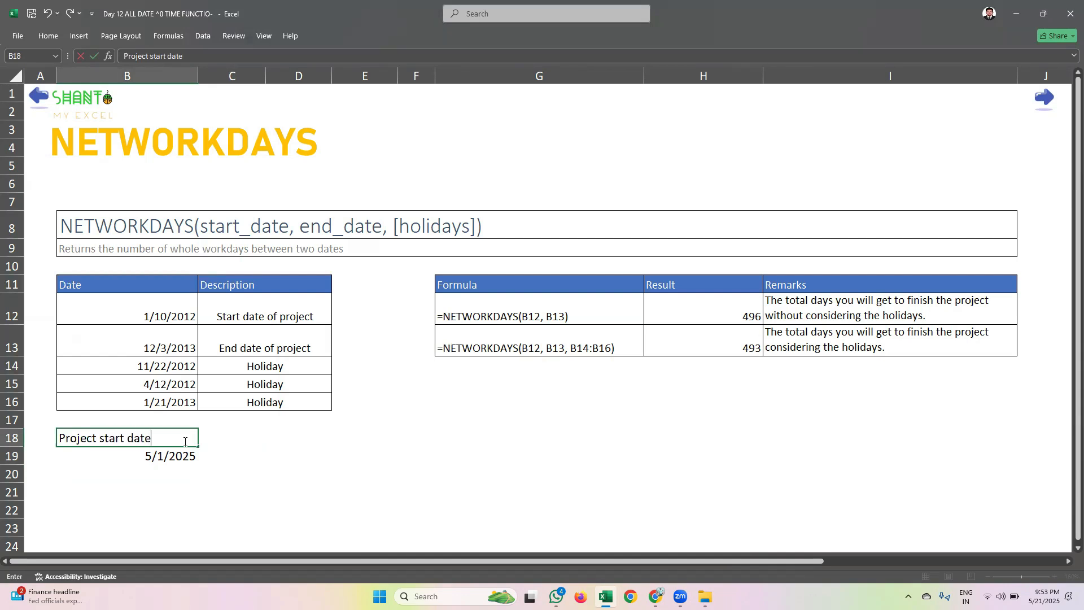
key(Tab)
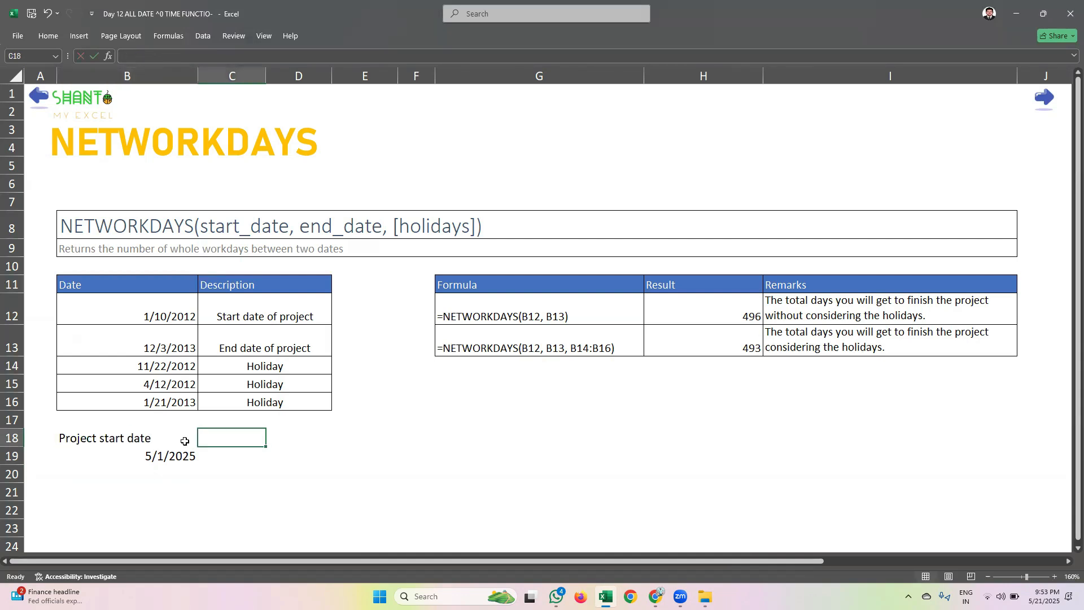
Add the heading "project end date" in C18 and enter the date 5/30/2025 below it in C19
text(pro)
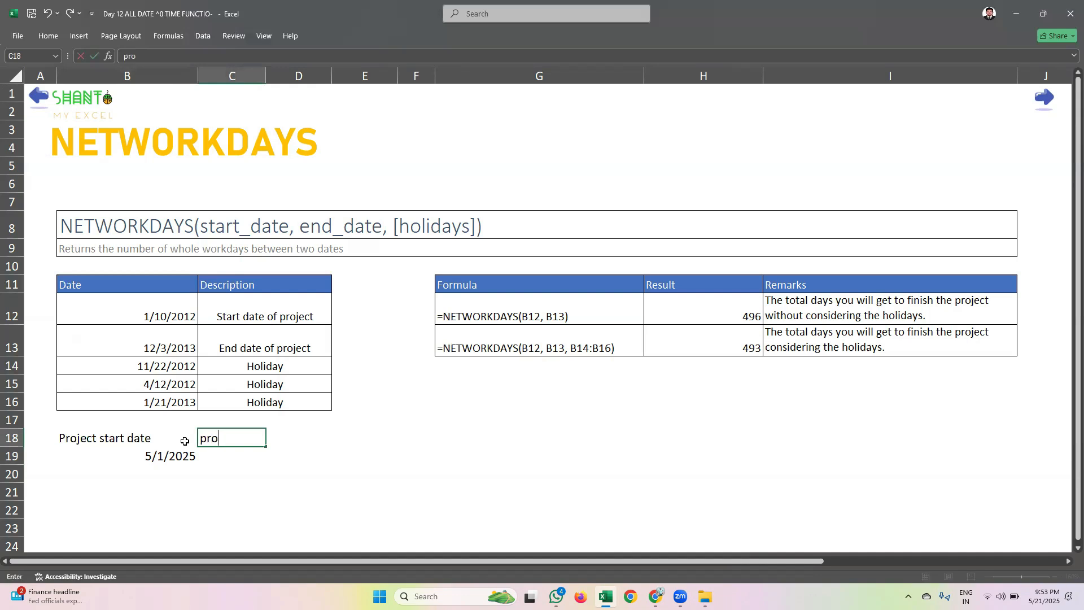
text(ject end date)
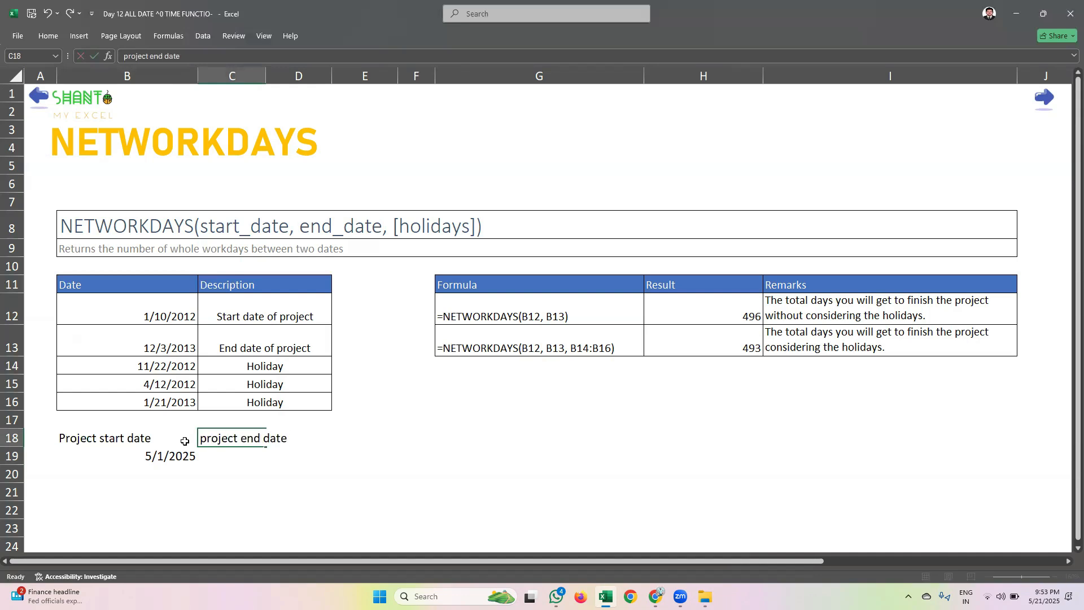
key(Tab)
key(Return)
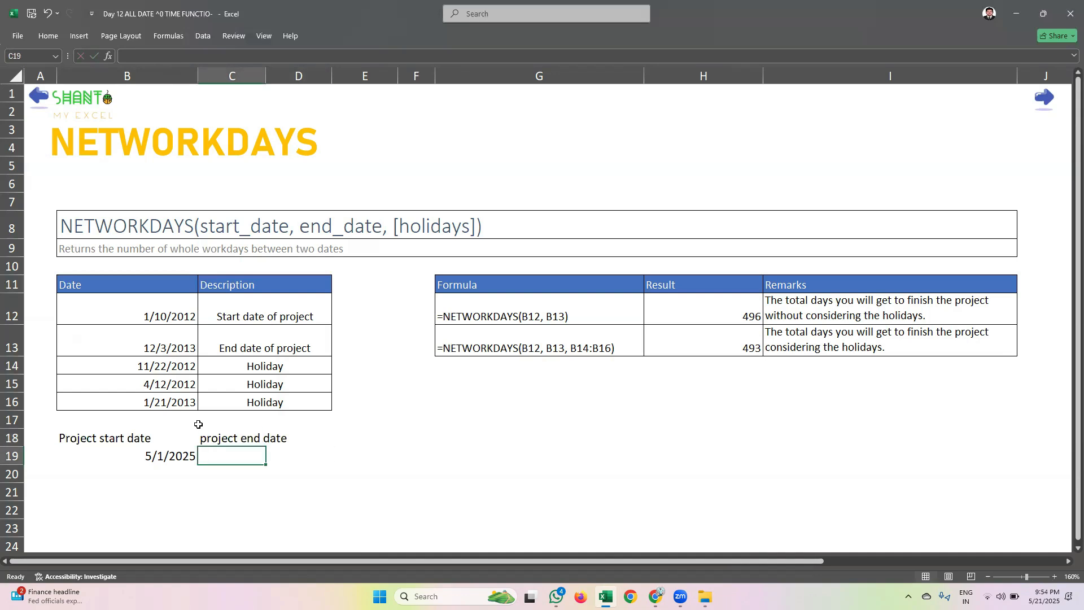
text(5/30/25)
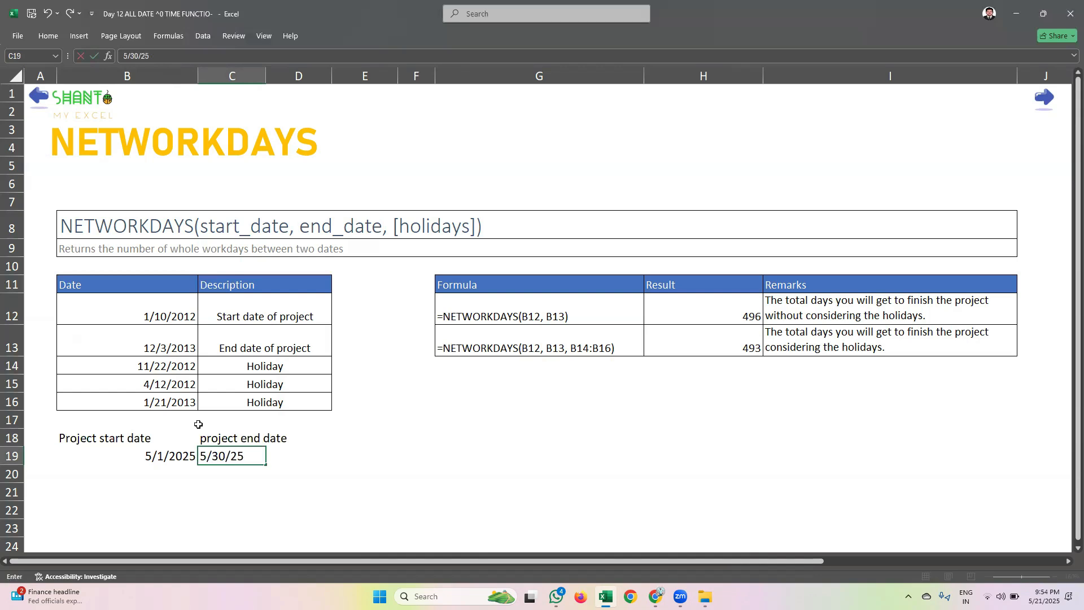
key(Return)
click(316, 454)
drag(183, 455, 237, 457)
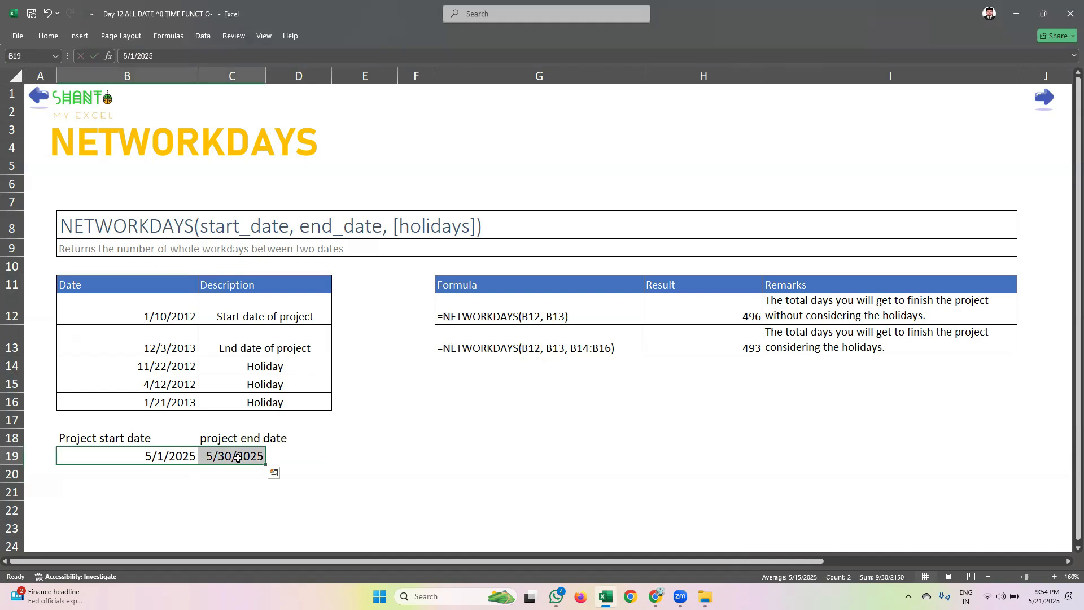
click(237, 458)
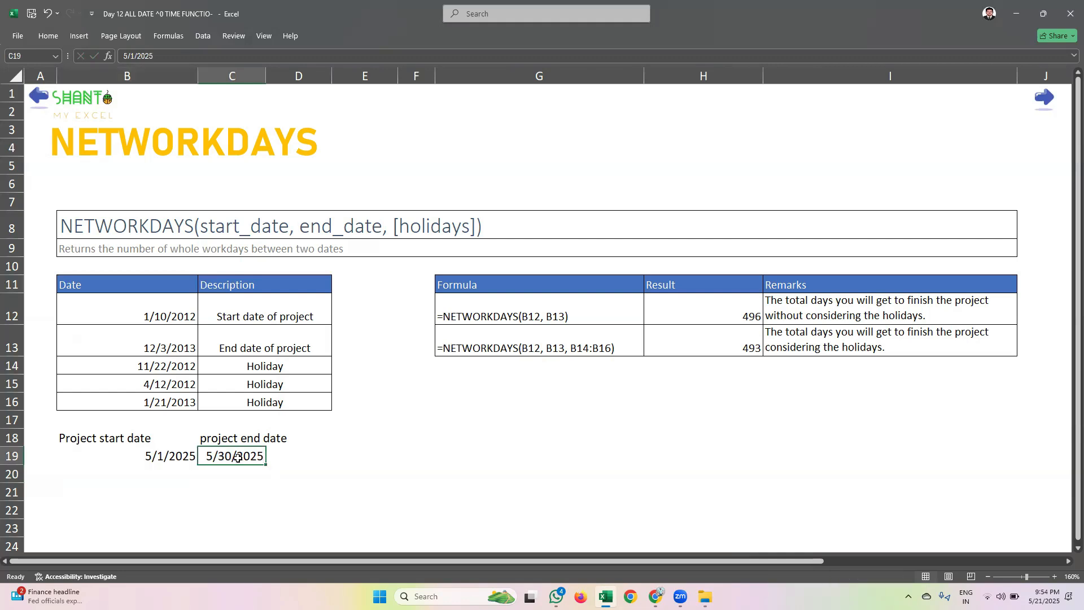
Add the heading "net workdays" in D18 and autofit the width of column C
key(Right)
key(Up)
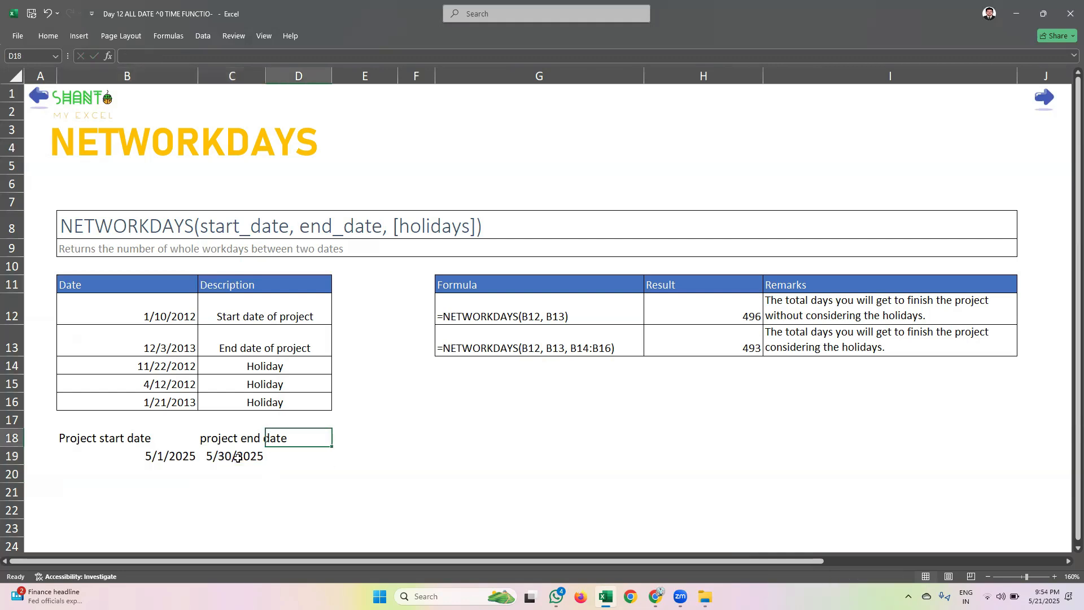
text(net work)
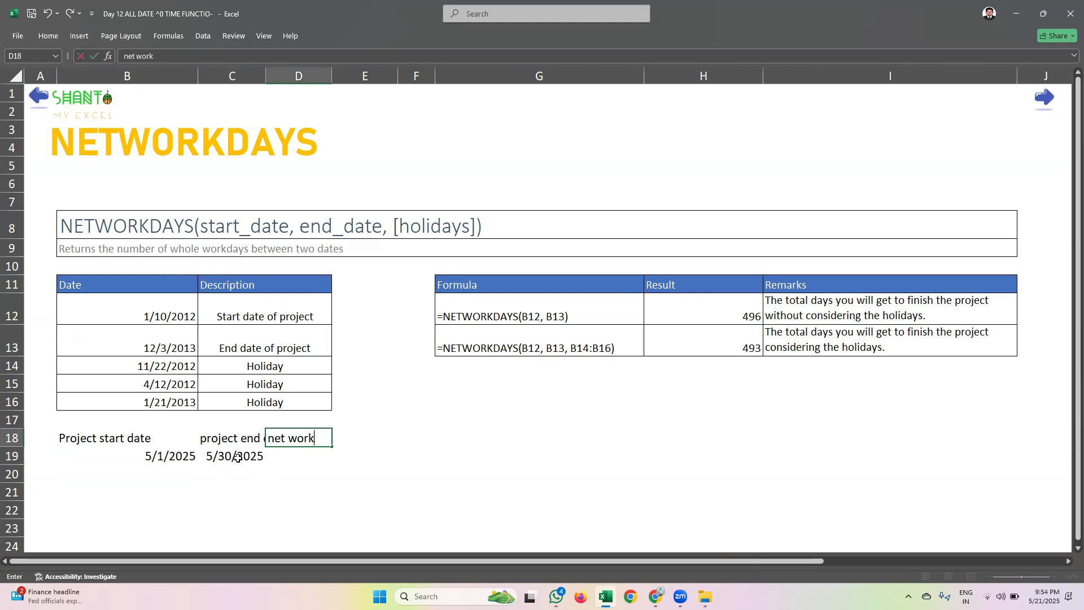
text(days)
key(Return)
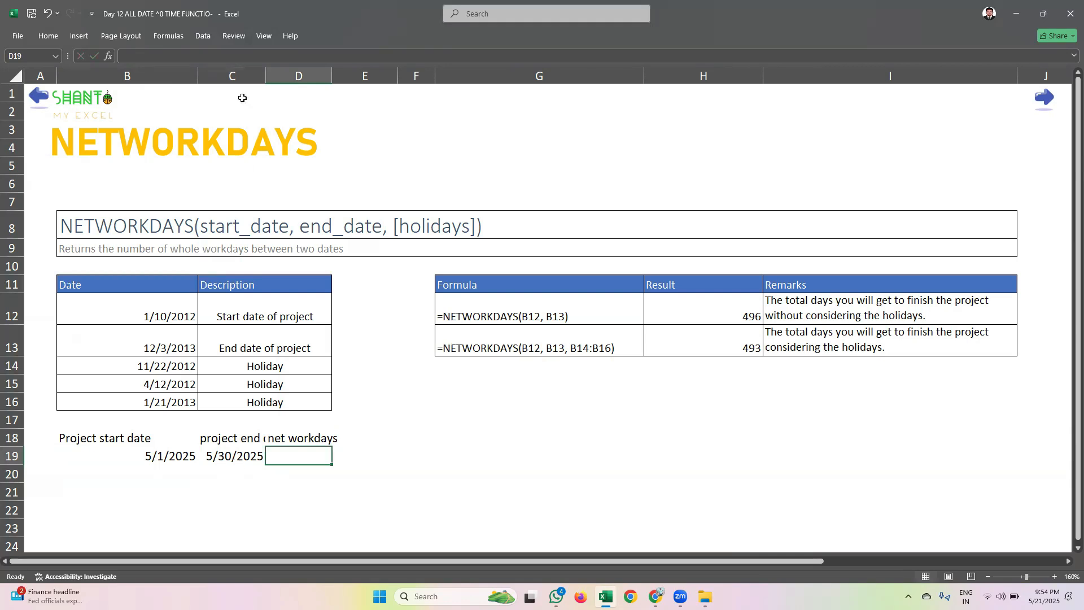
double_click(263, 68)
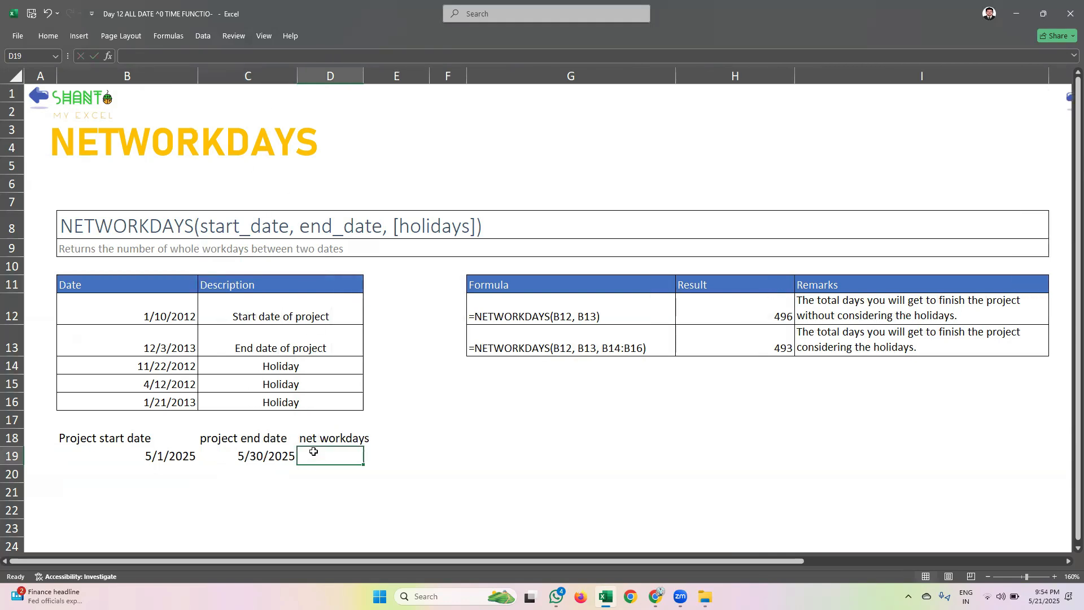
Calculate the project's working days in D19 with =NETWORKDAYS(B19,C19)
text(=netw)
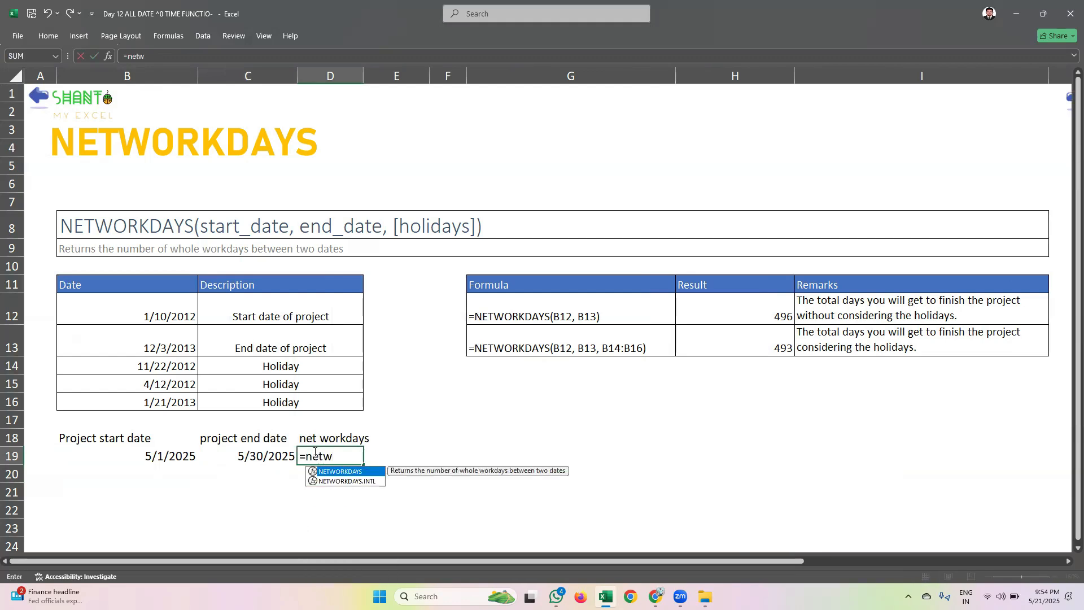
key(Tab)
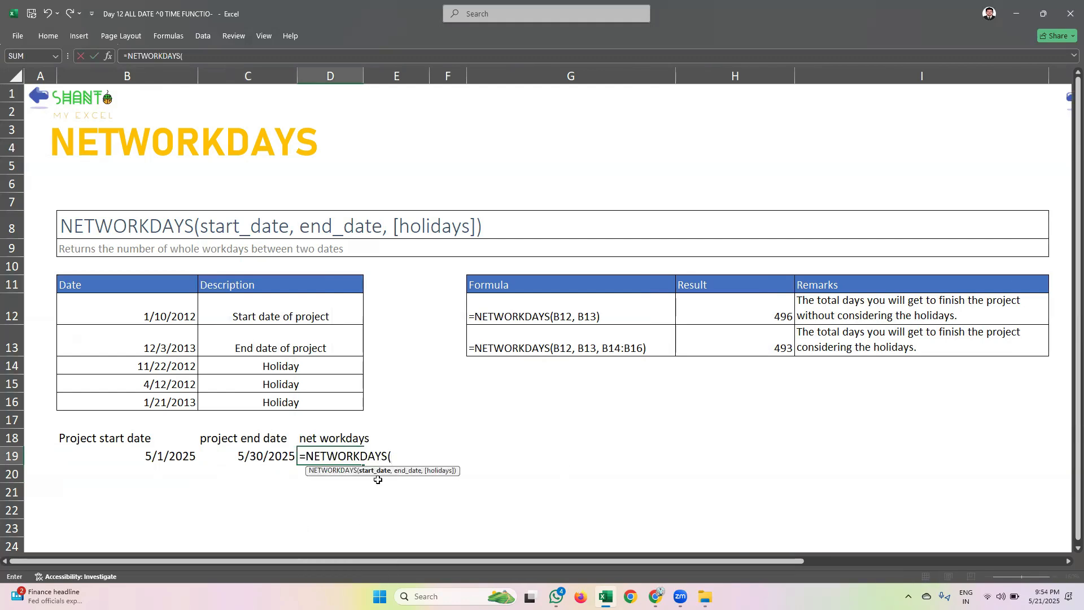
click(133, 456)
text(,)
click(278, 453)
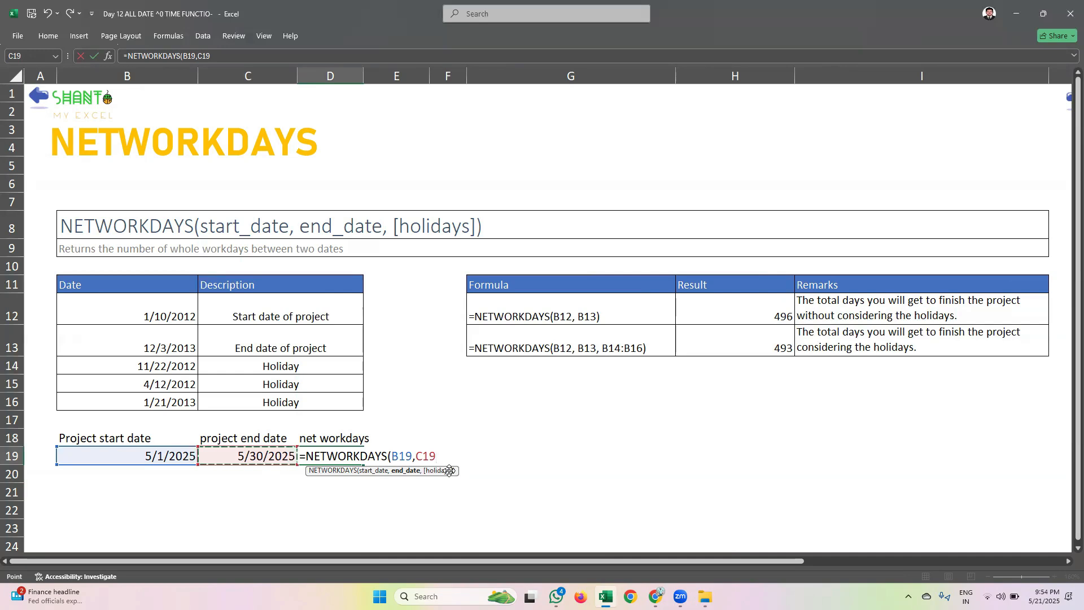
text())
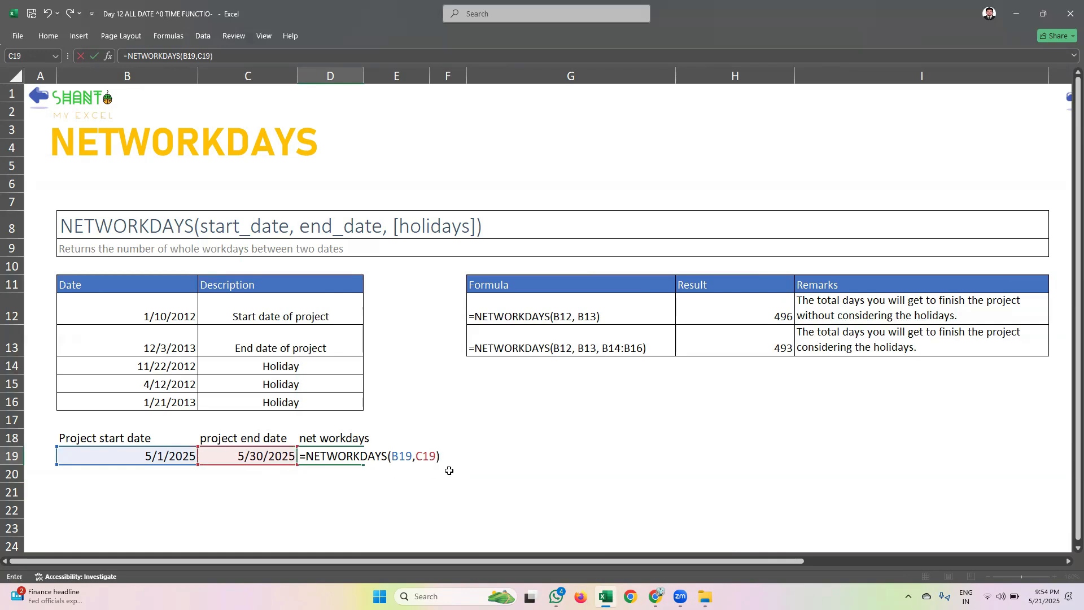
key(Return)
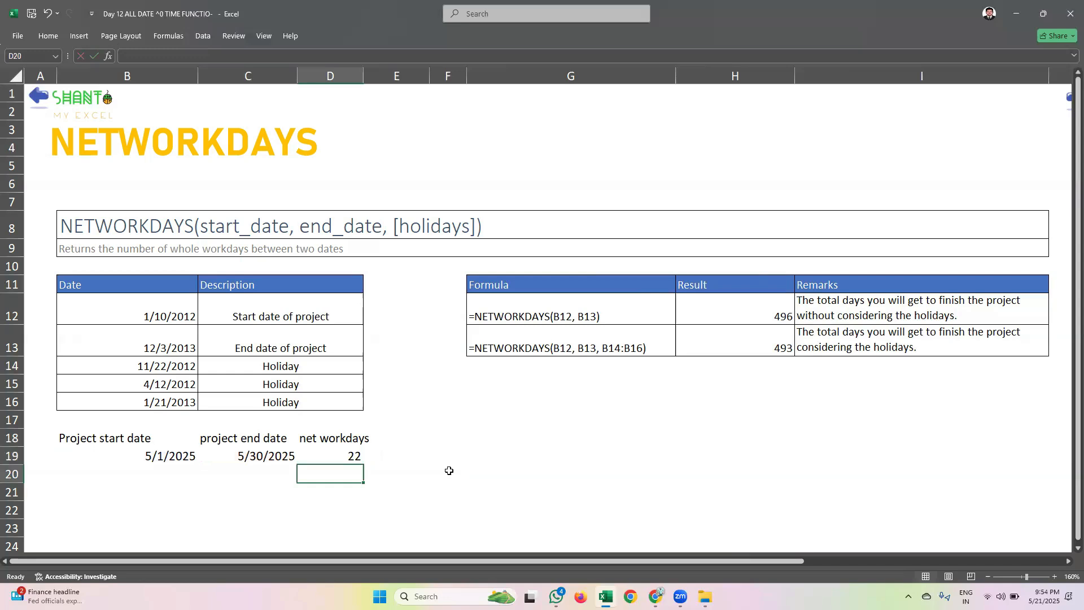
Examine the weekends of May 2025 in the system calendar against the project's start and end dates
click(1045, 596)
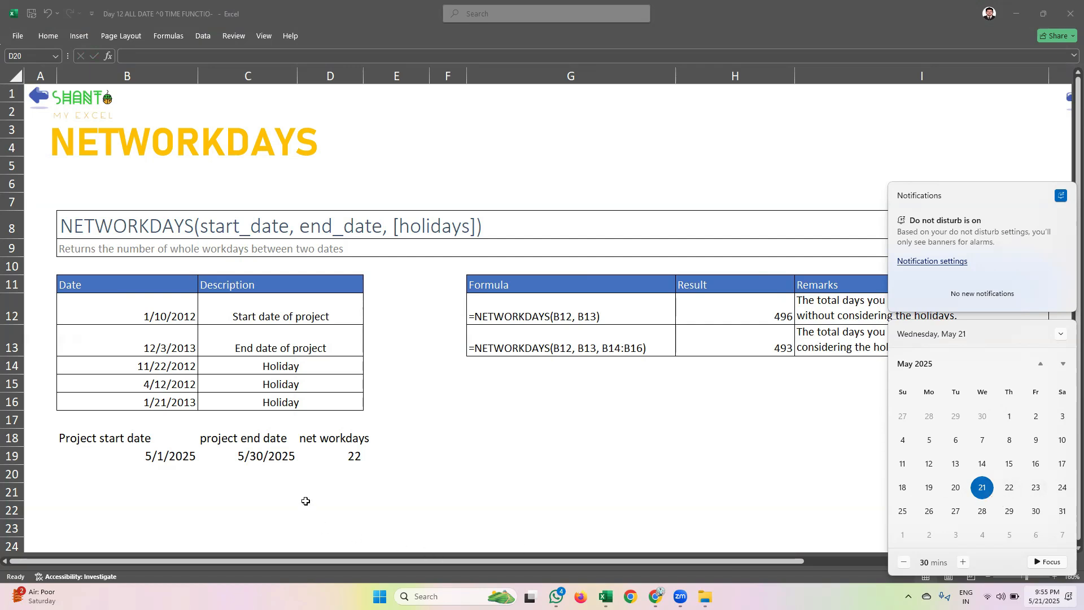
click(265, 456)
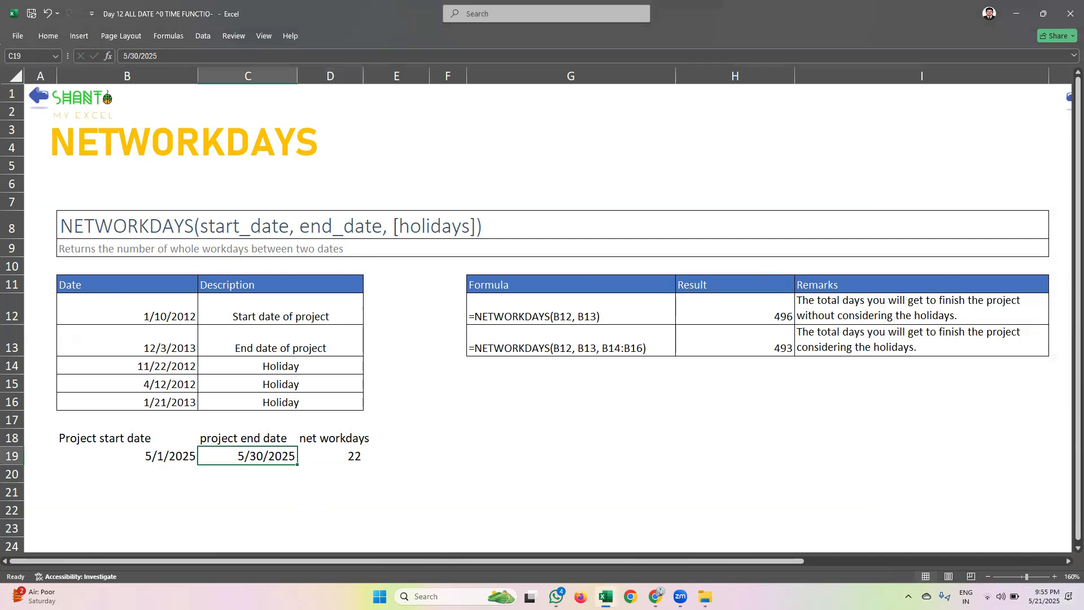
click(1048, 596)
click(438, 490)
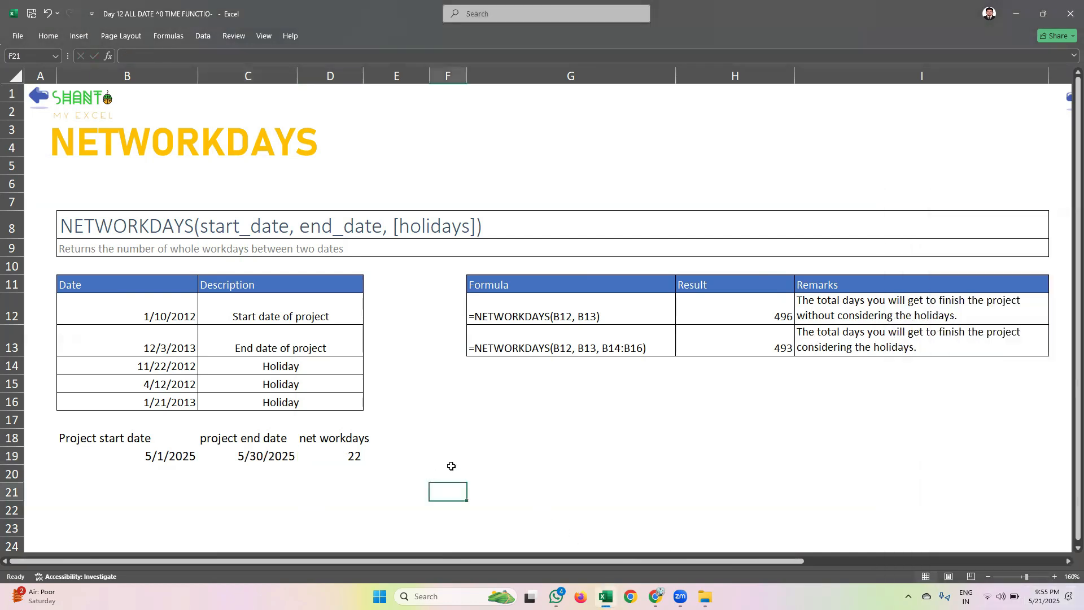
Replace the holiday dates in B14:B16 with consecutive dates from 5/21/2025 to 5/23/2025
click(343, 457)
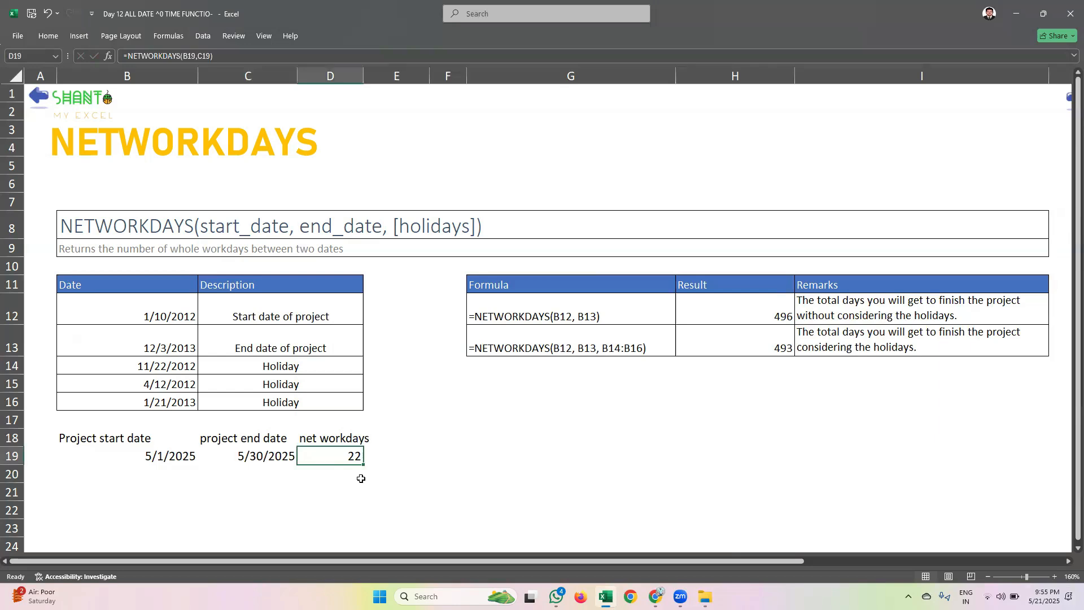
drag(145, 316, 203, 366)
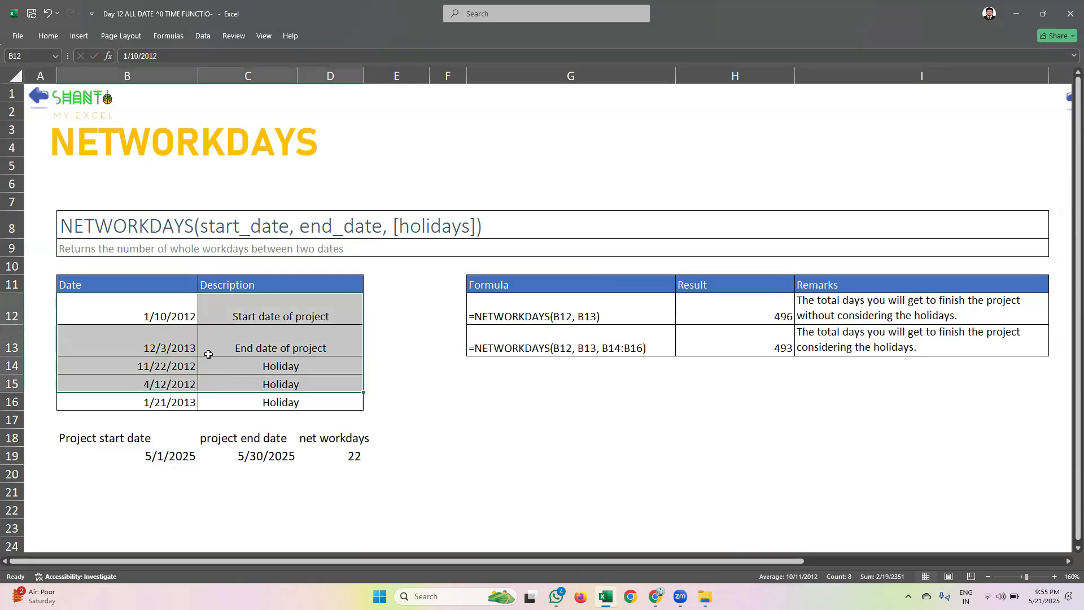
drag(270, 362, 267, 405)
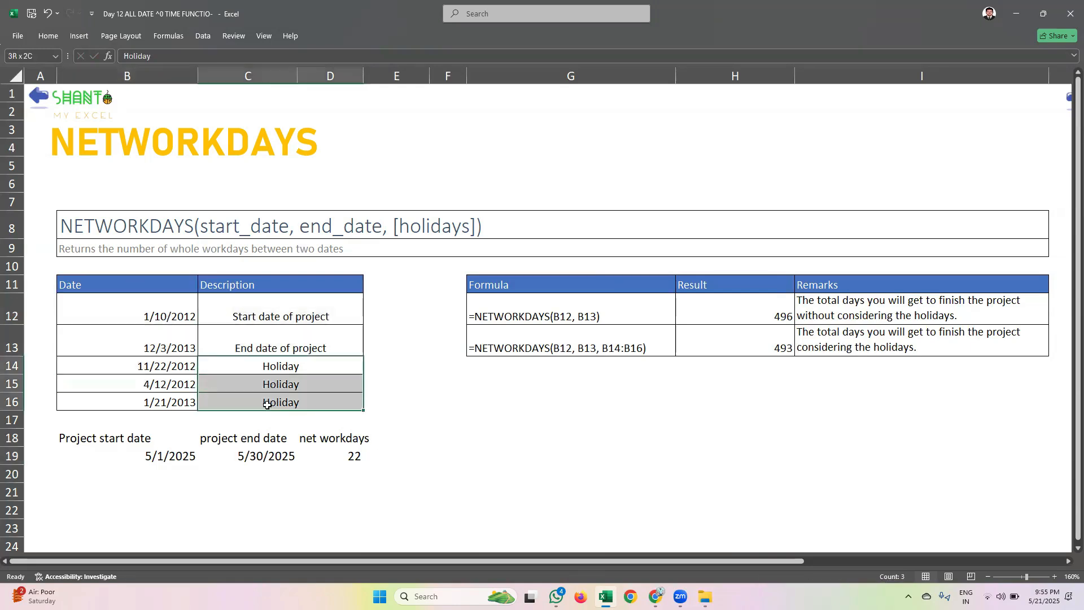
click(173, 369)
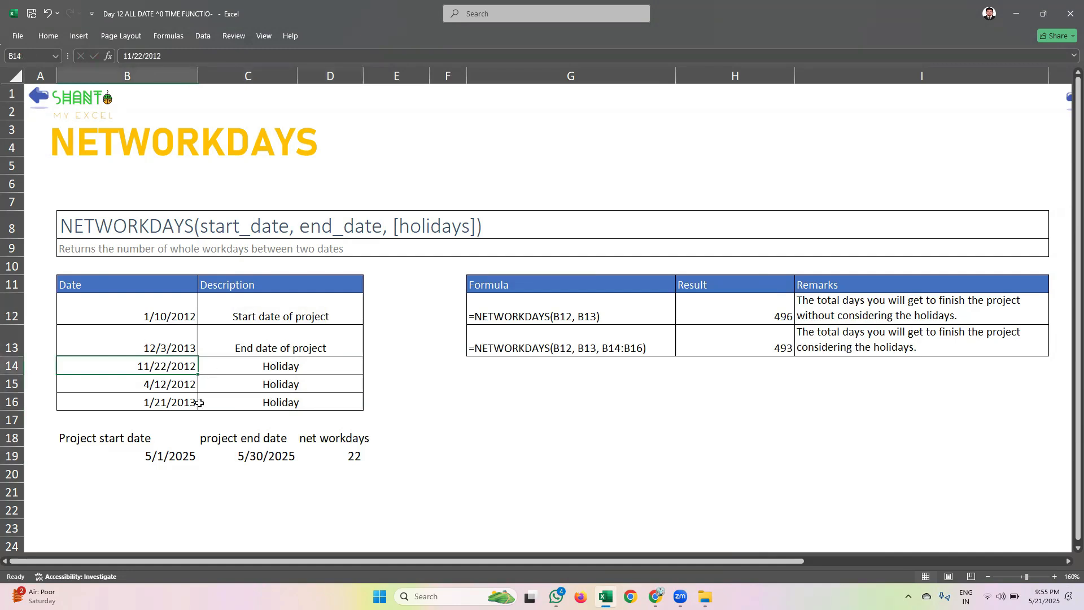
text(21)
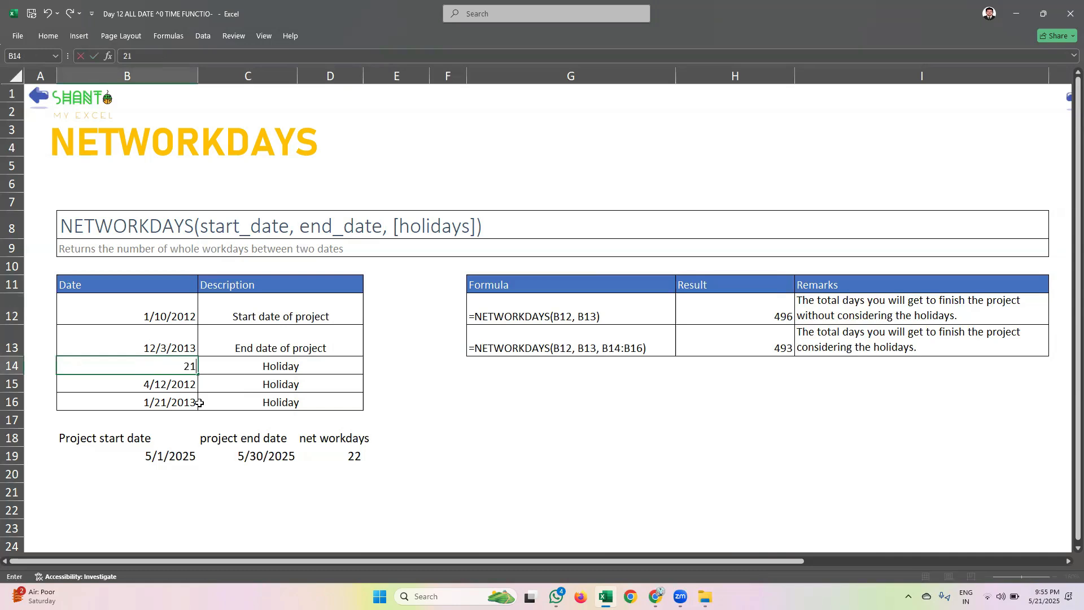
key(BackSpace)
key(BackSpace)
text(5/21/25)
key(Return)
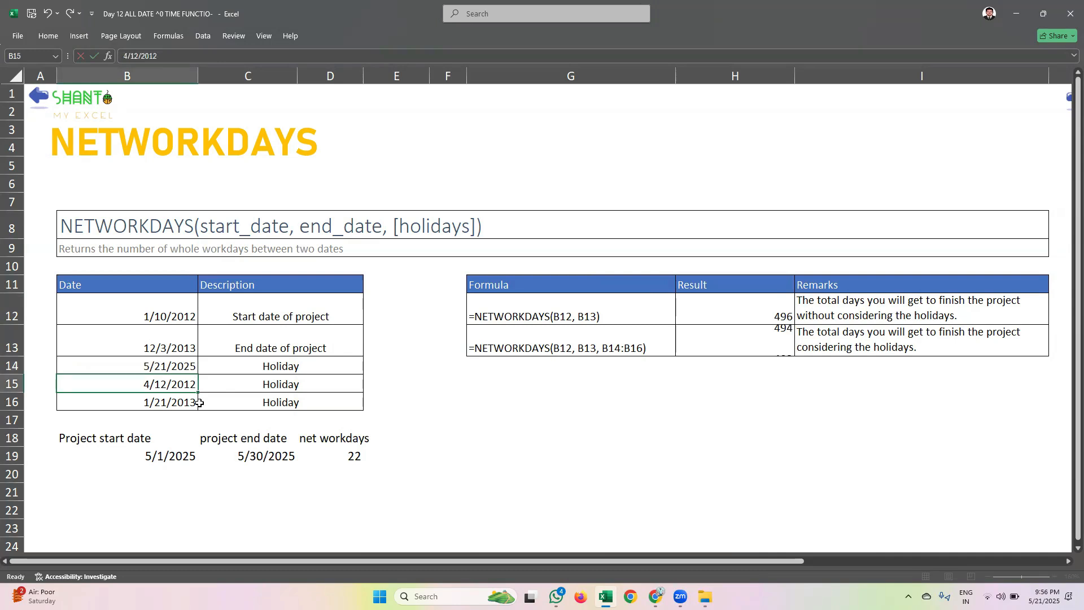
click(197, 372)
drag(197, 372, 218, 395)
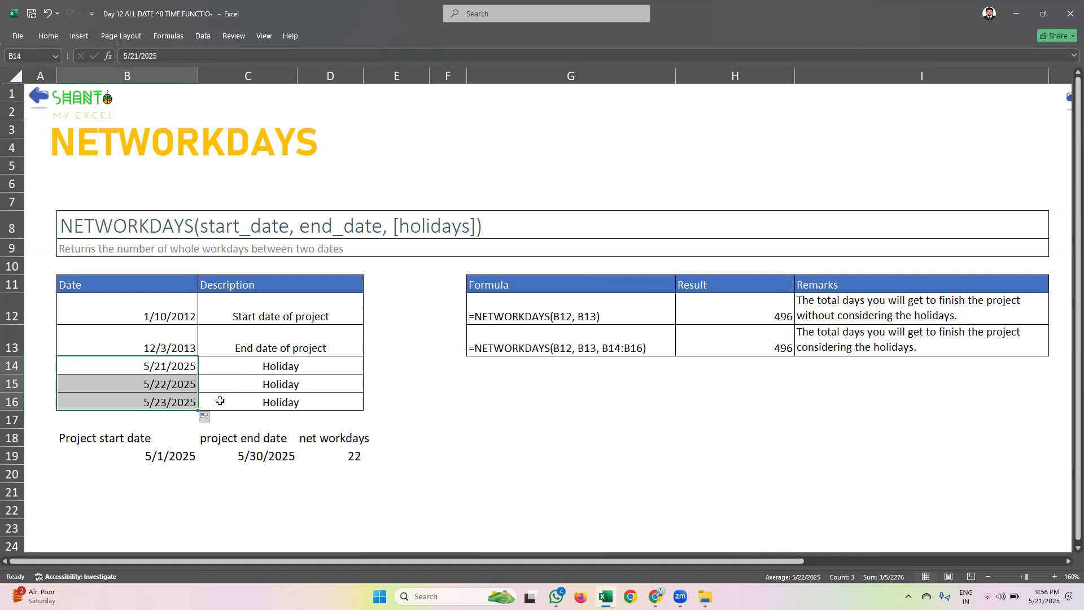
Add the holiday range B14:B16 to the net workdays formula in D19, making it =NETWORKDAYS(B19,C19,B14:B16)
click(360, 458)
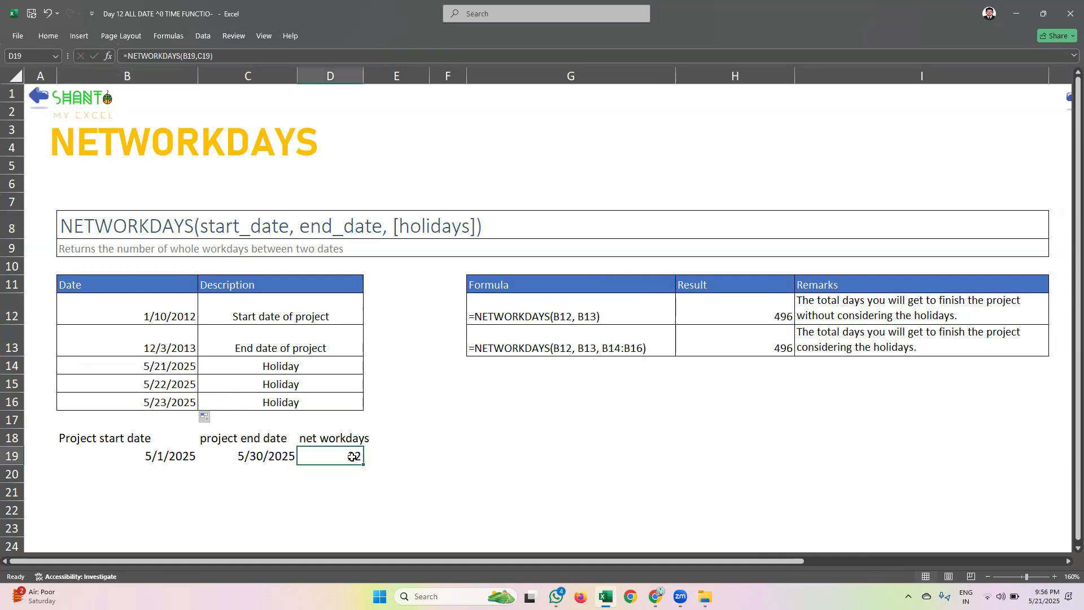
double_click(361, 458)
key(BackSpace)
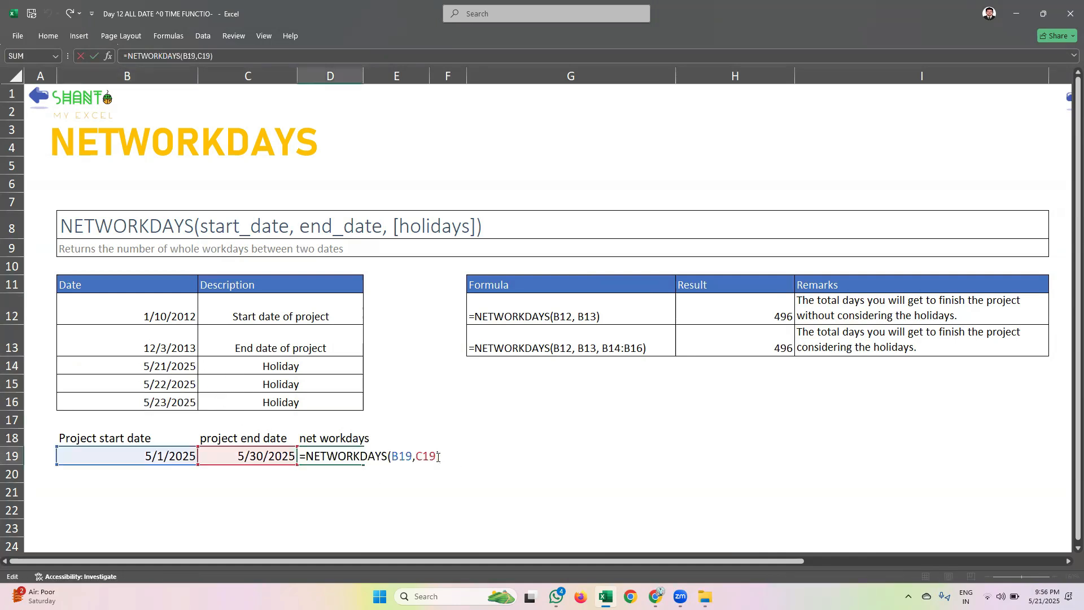
text(,)
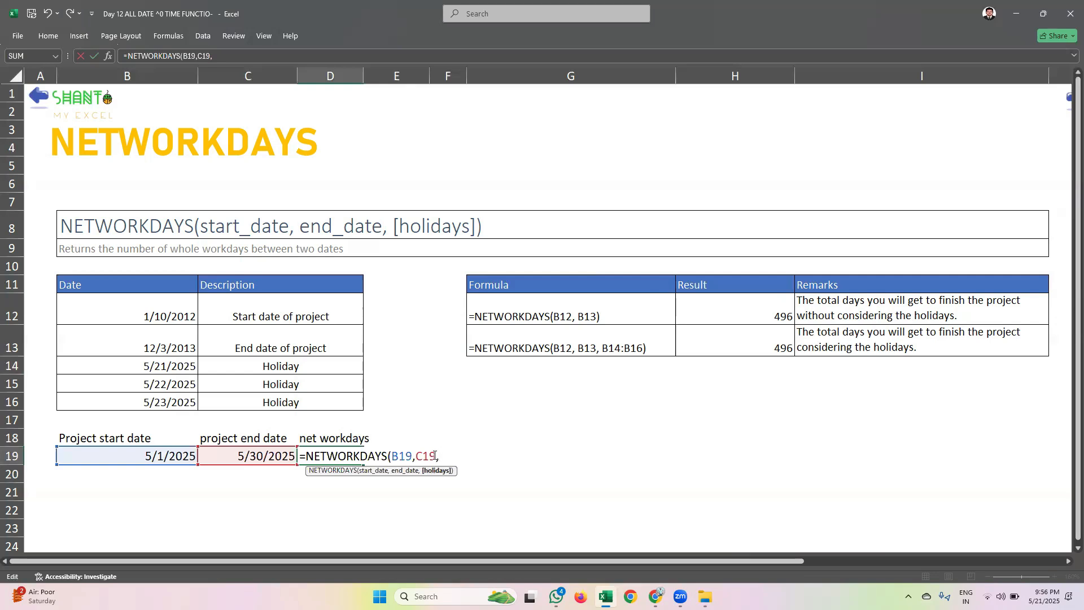
drag(172, 366, 160, 393)
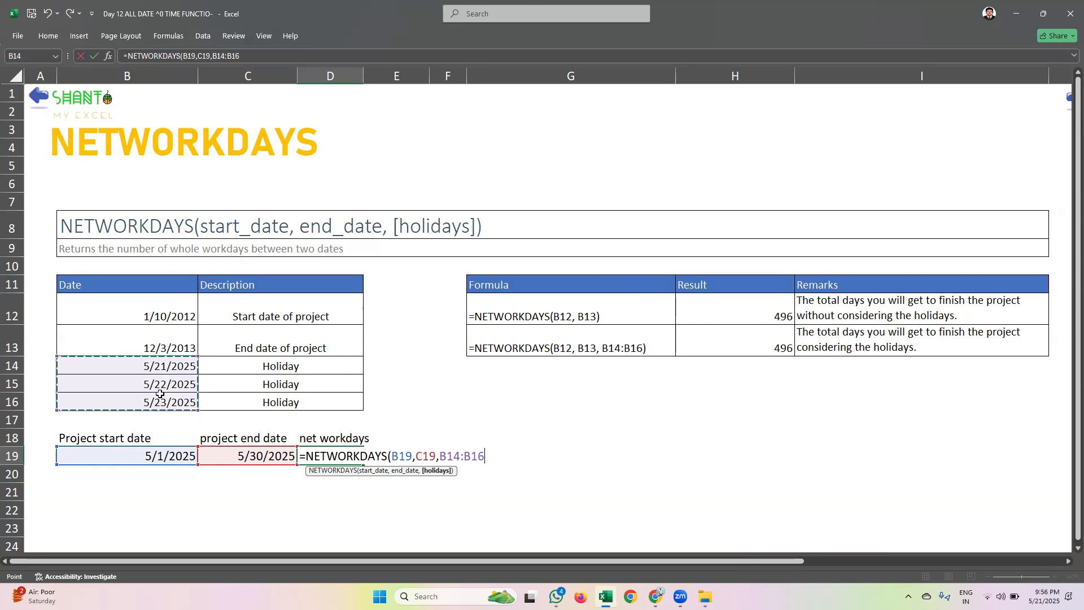
text())
key(Return)
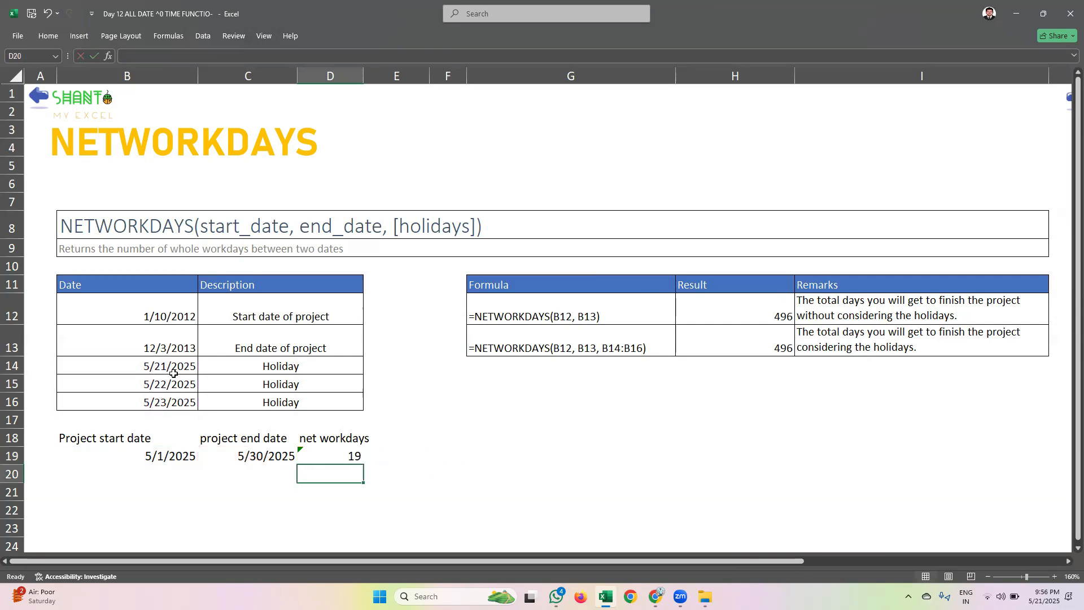
click(319, 455)
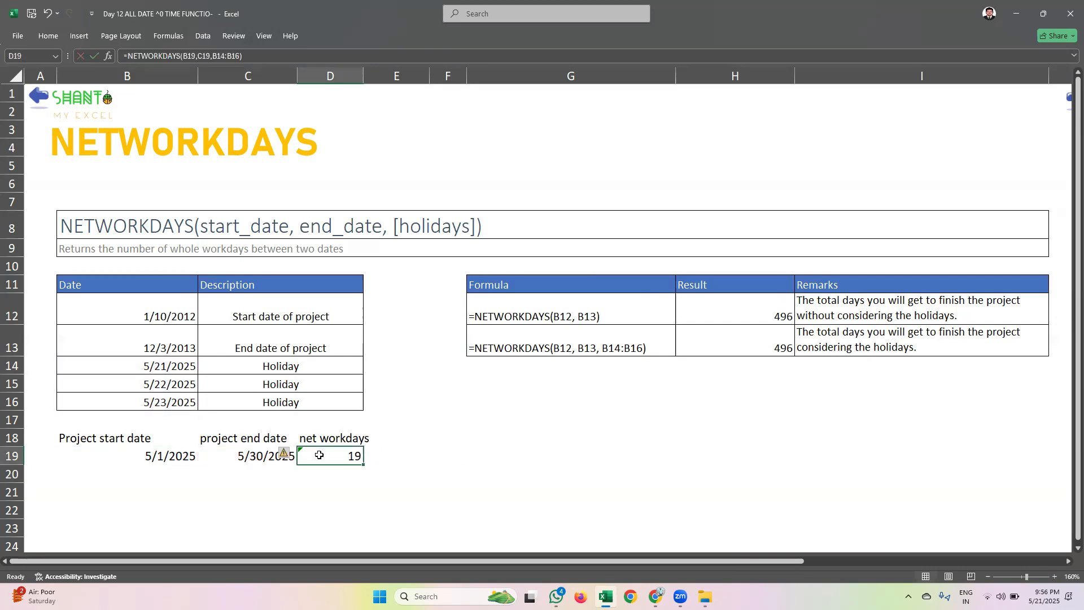
click(383, 471)
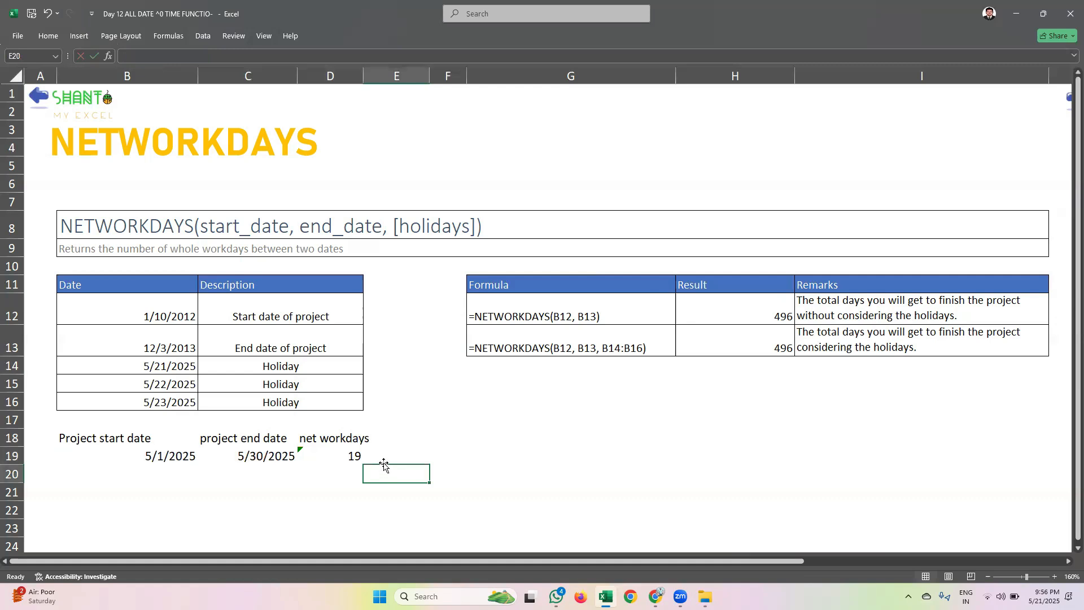
Go to the WORKDAY sheet that follows NETWORKDAYS and look over its example table
scroll(382, 455, down, 1)
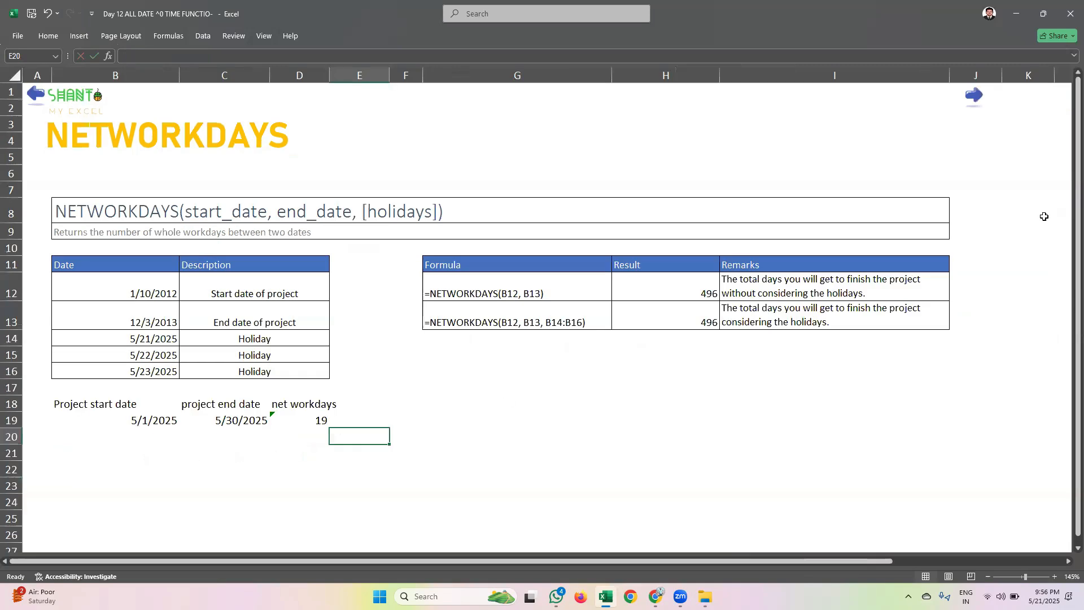
click(973, 100)
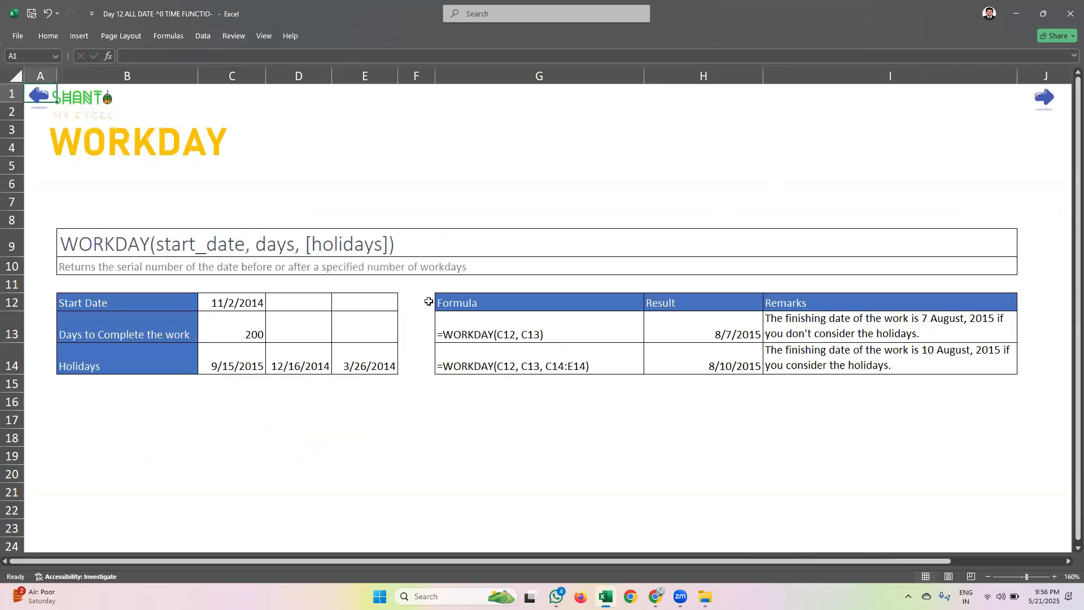
click(194, 419)
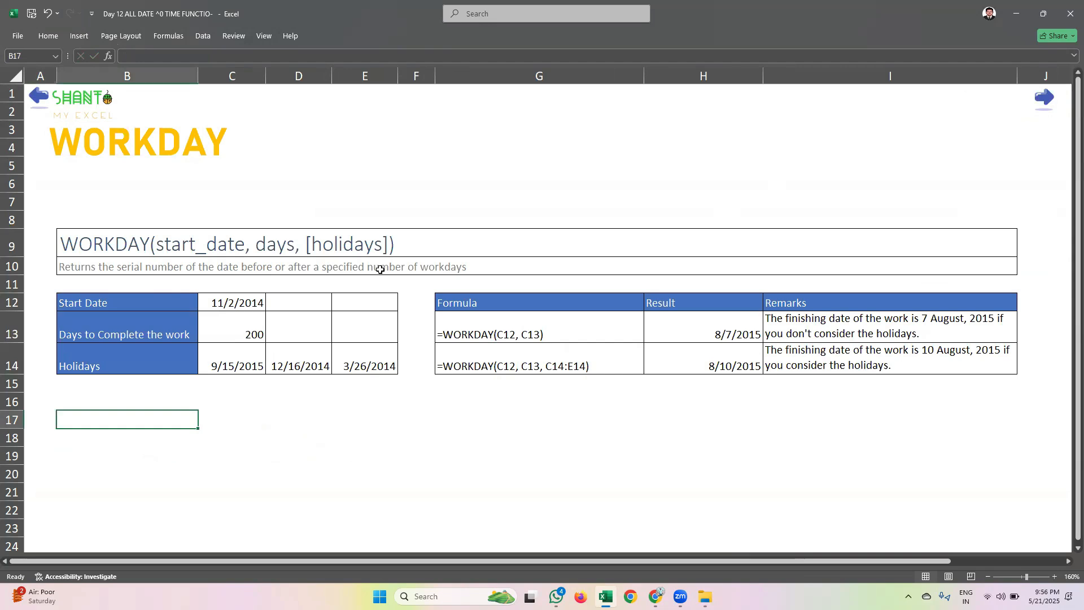
click(231, 380)
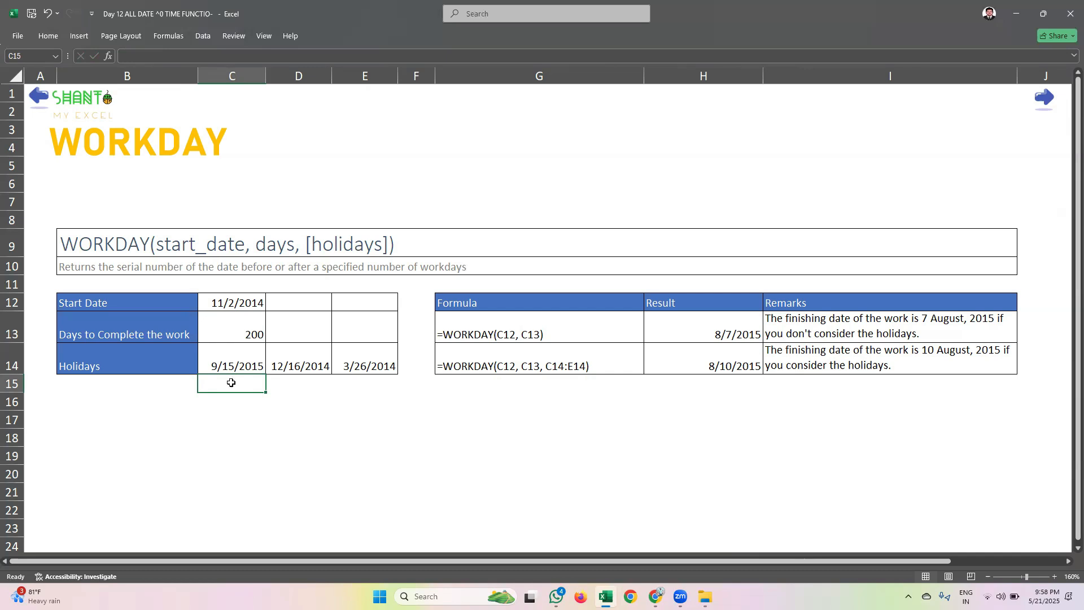
click(240, 435)
click(104, 300)
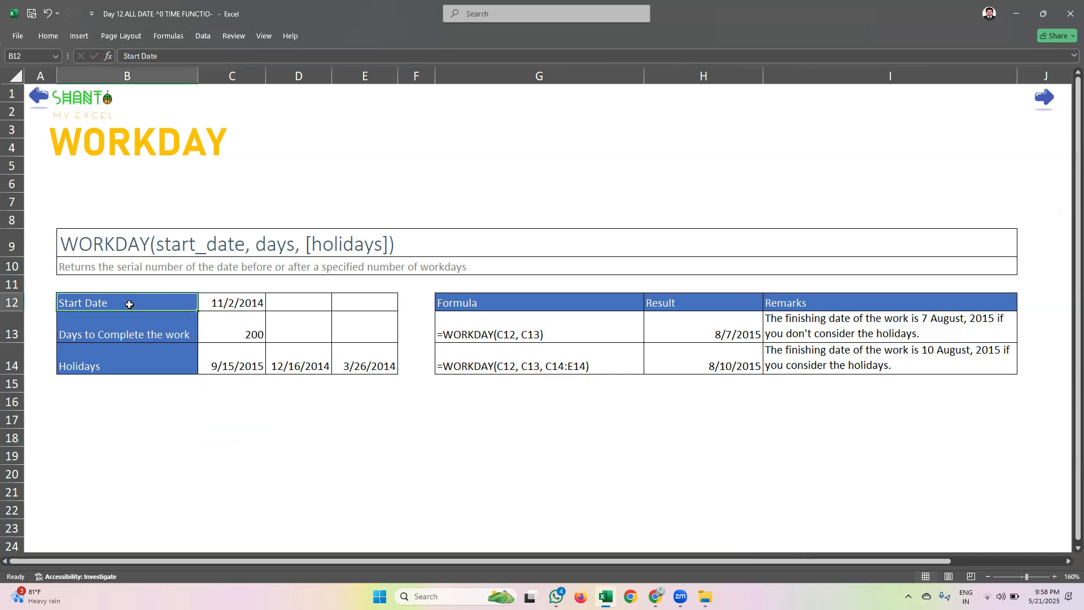
Set the start date in C12 to 5/21/2025 and the days to complete the work in C13 to 7
click(226, 299)
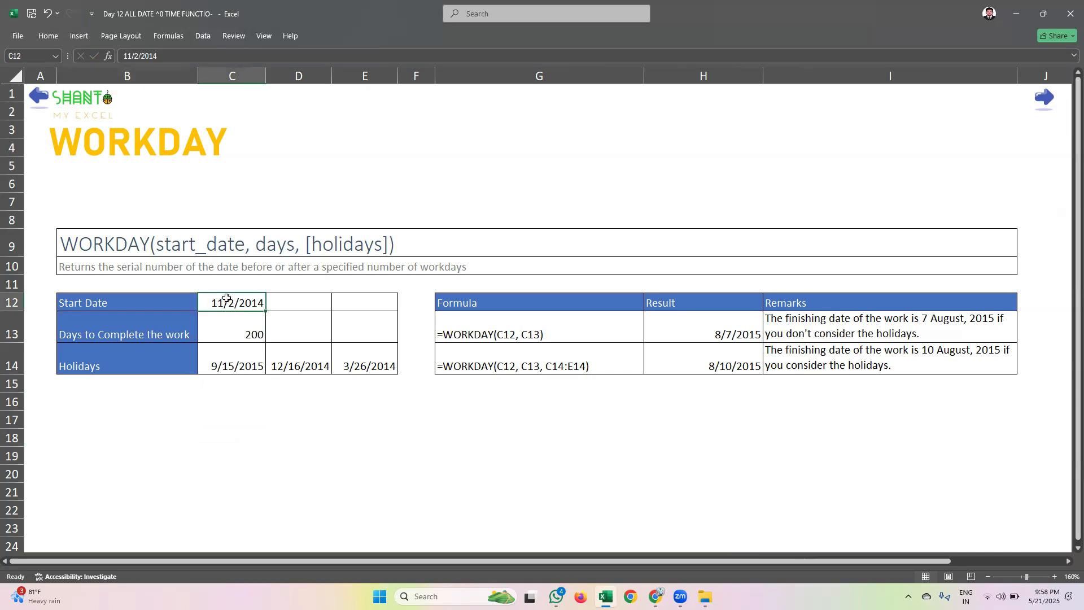
text(21/)
key(BackSpace)
key(BackSpace)
key(BackSpace)
text(5/21/25)
key(Return)
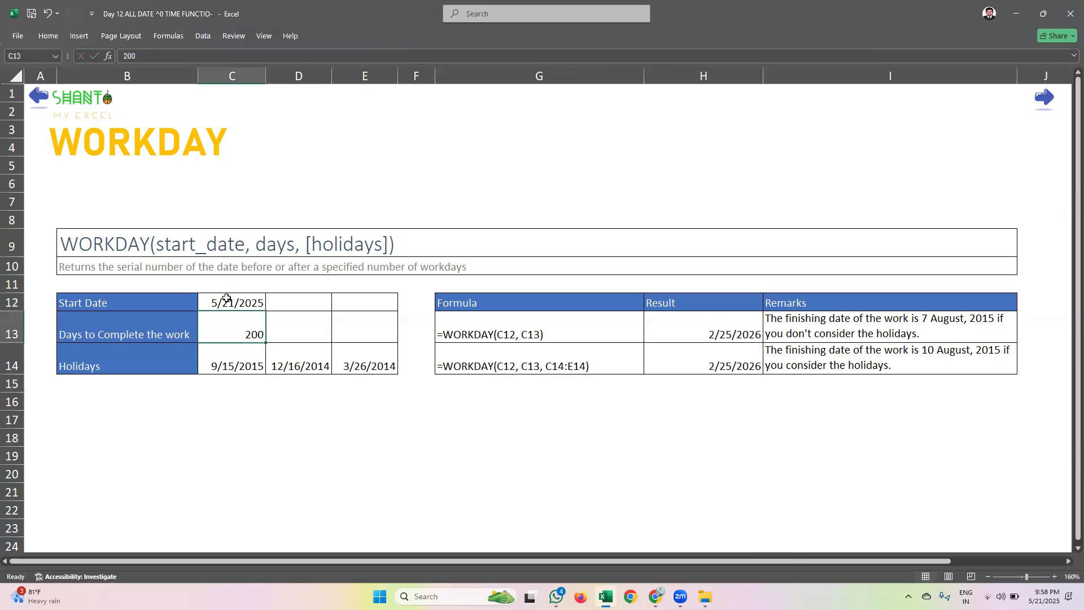
text(7)
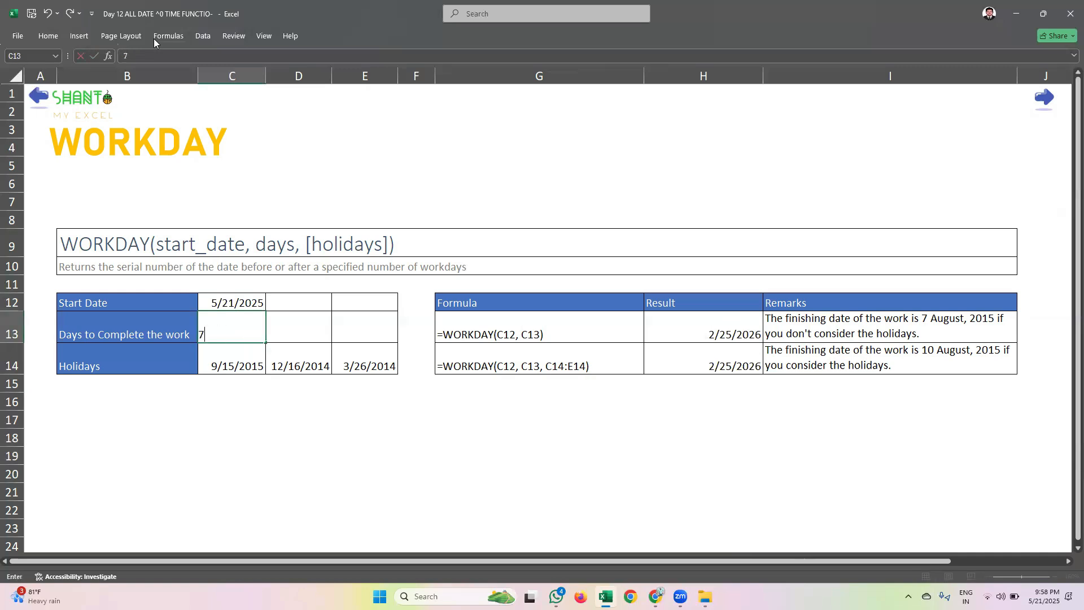
key(Return)
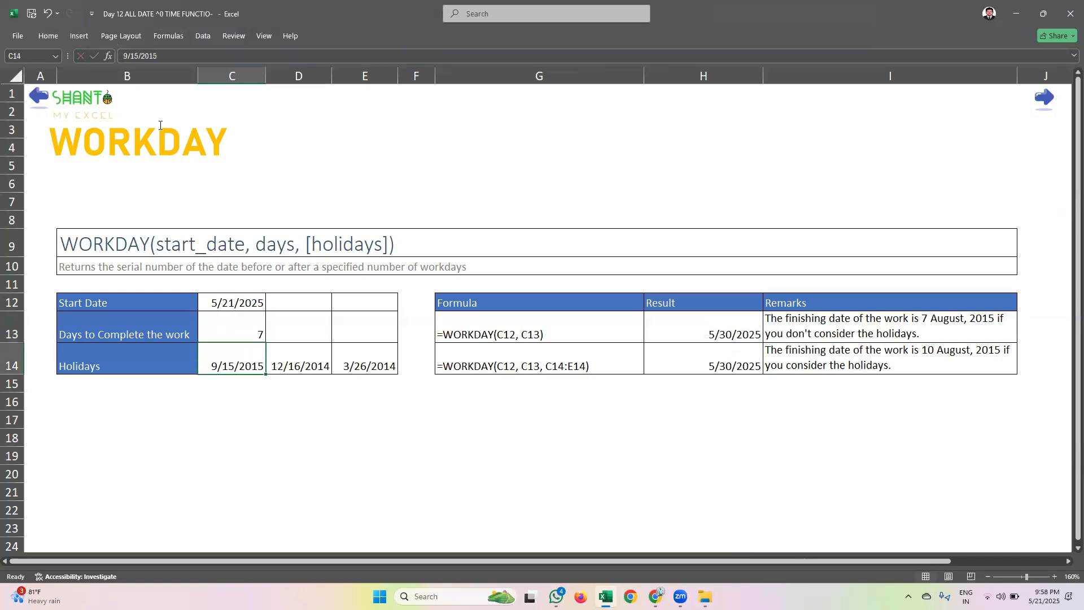
click(223, 317)
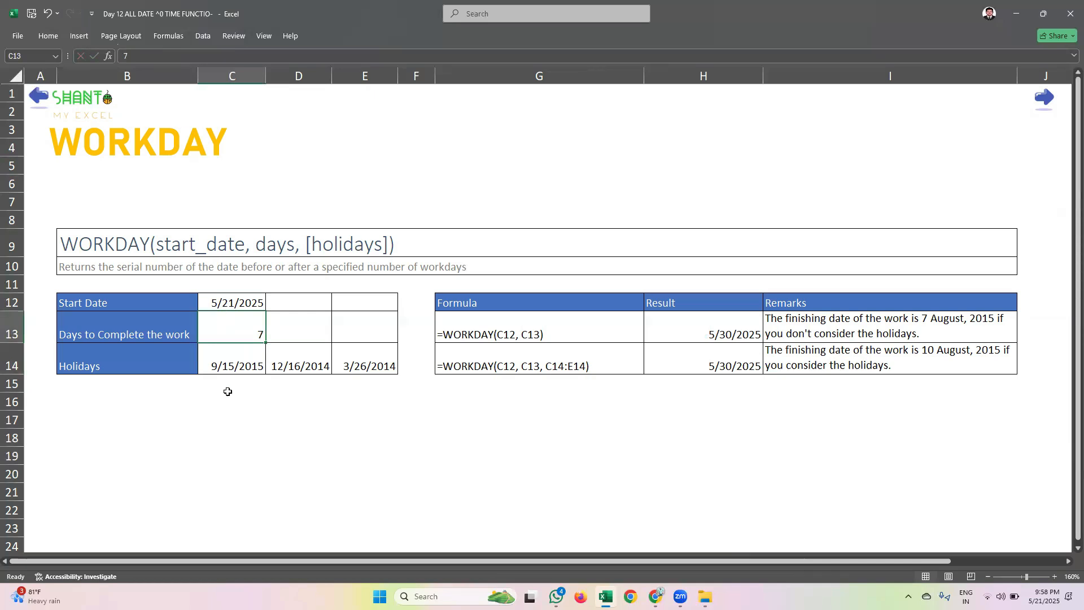
Calculate the work's finishing date in C17 with =WORKDAY(C12,C13)
click(231, 416)
text(=)
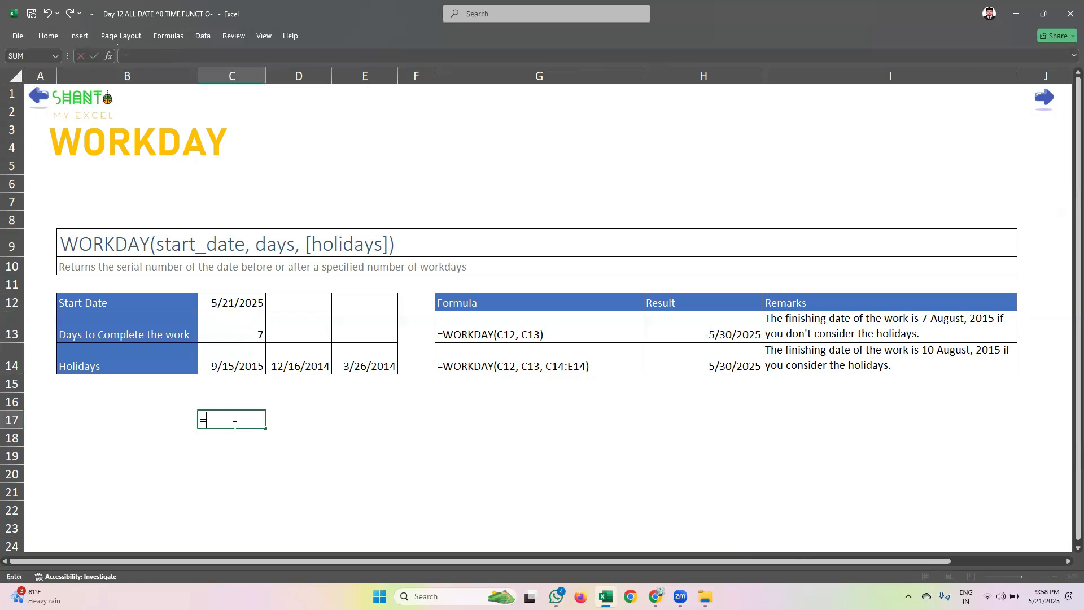
text(workda)
key(Tab)
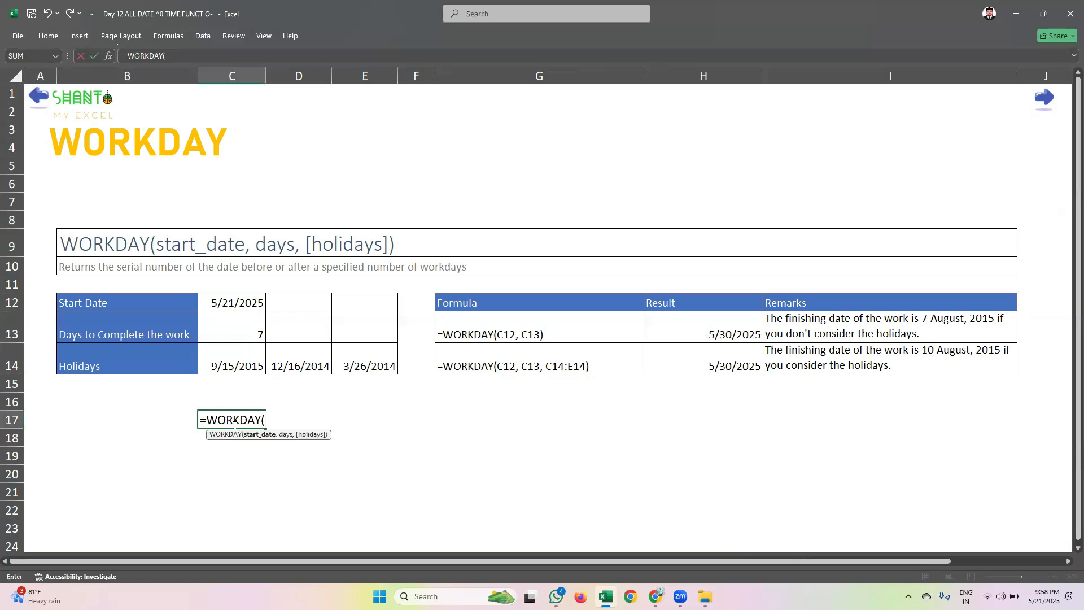
click(236, 297)
text(,)
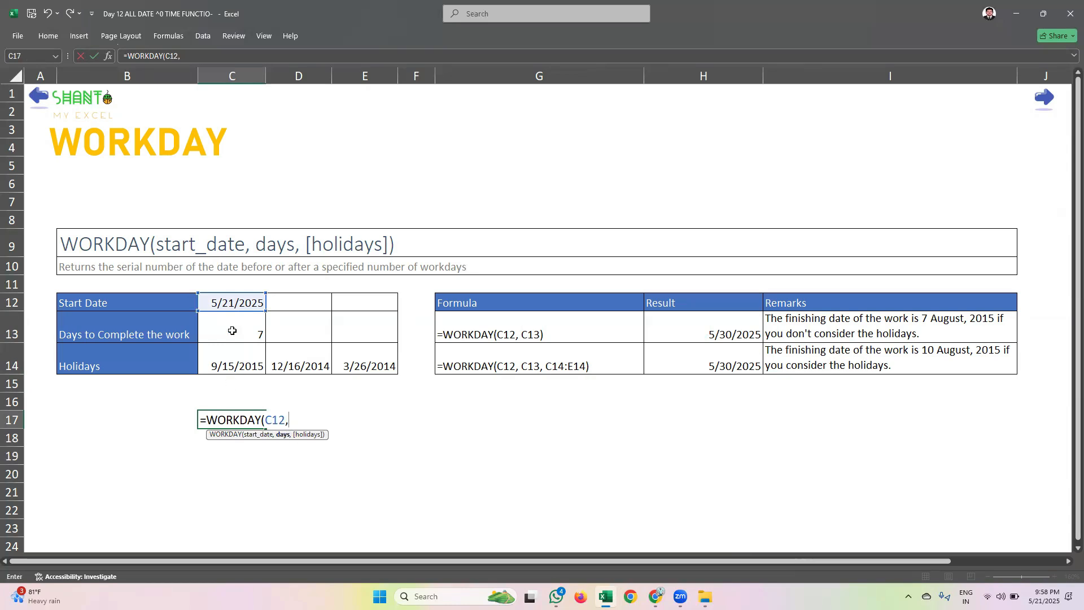
click(232, 331)
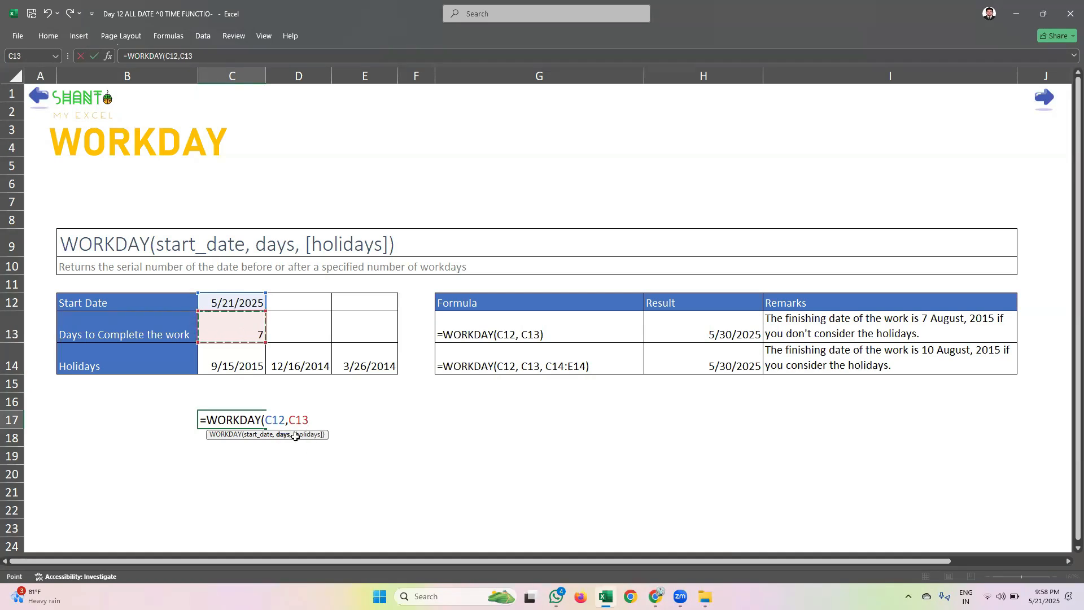
text())
key(Return)
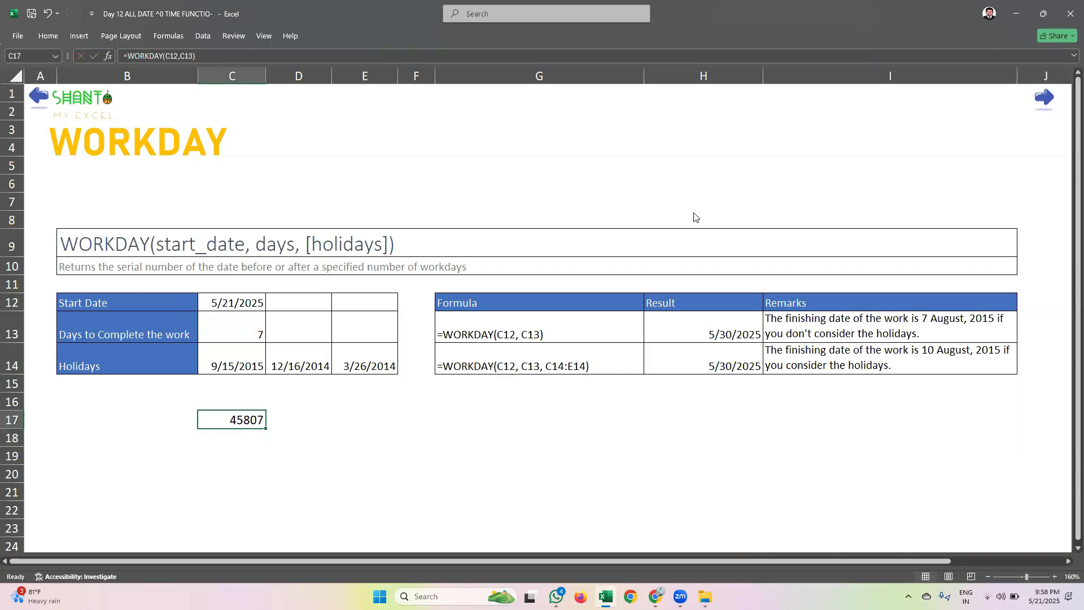
Format the finishing date in C17 as Long Date and widen column C to fit it
click(48, 36)
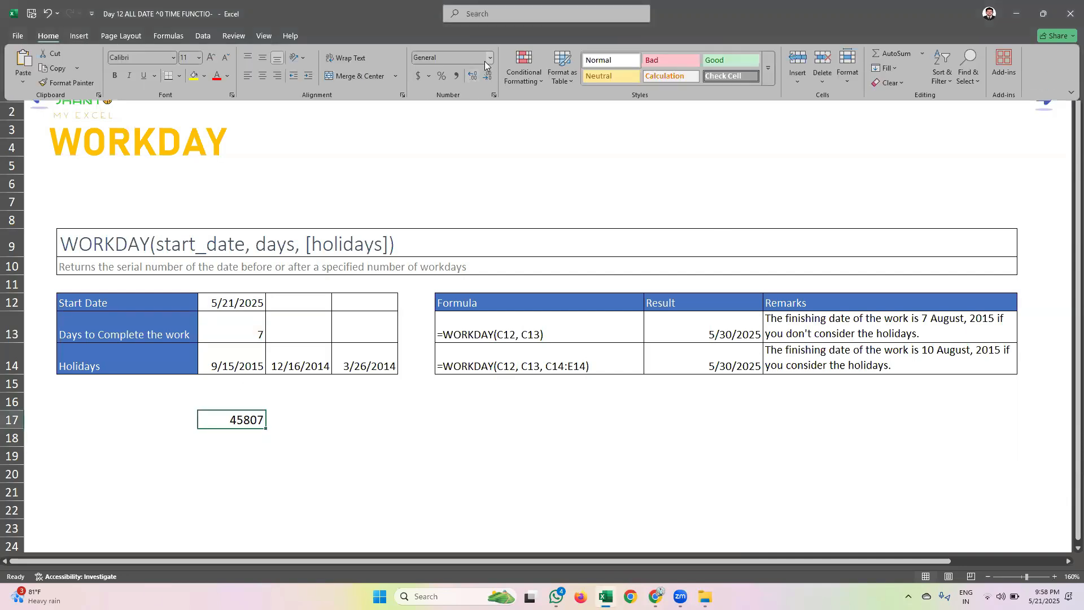
click(486, 59)
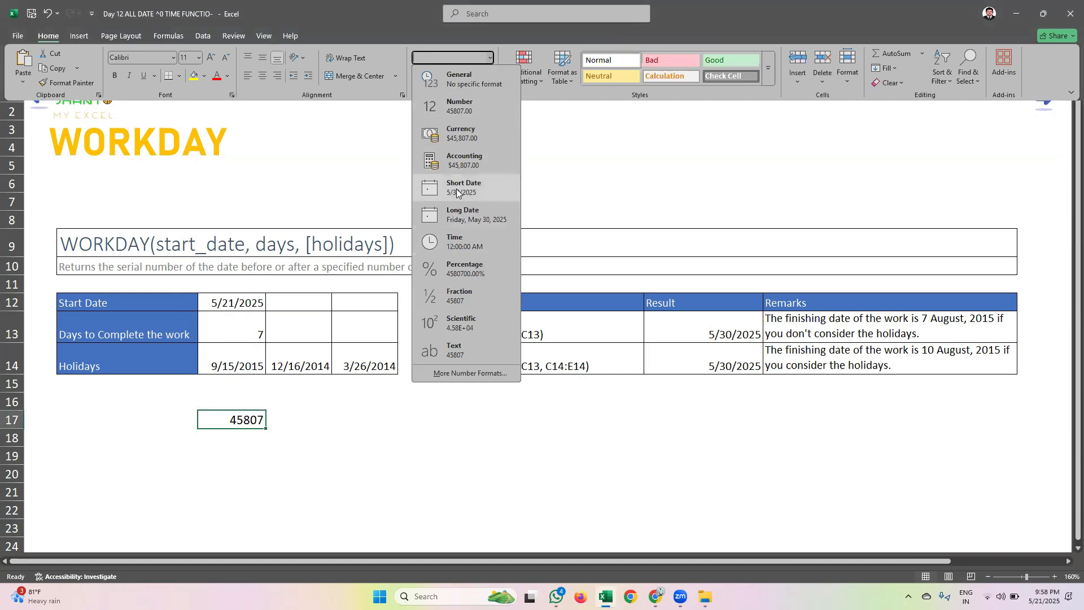
click(462, 220)
key(ctrl+F1)
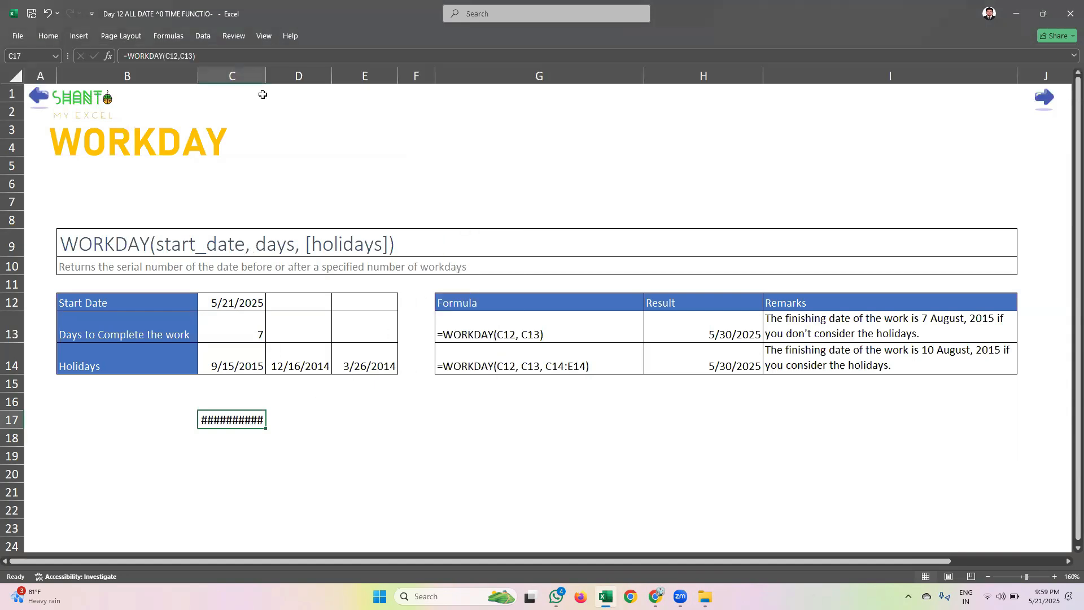
drag(266, 76, 327, 80)
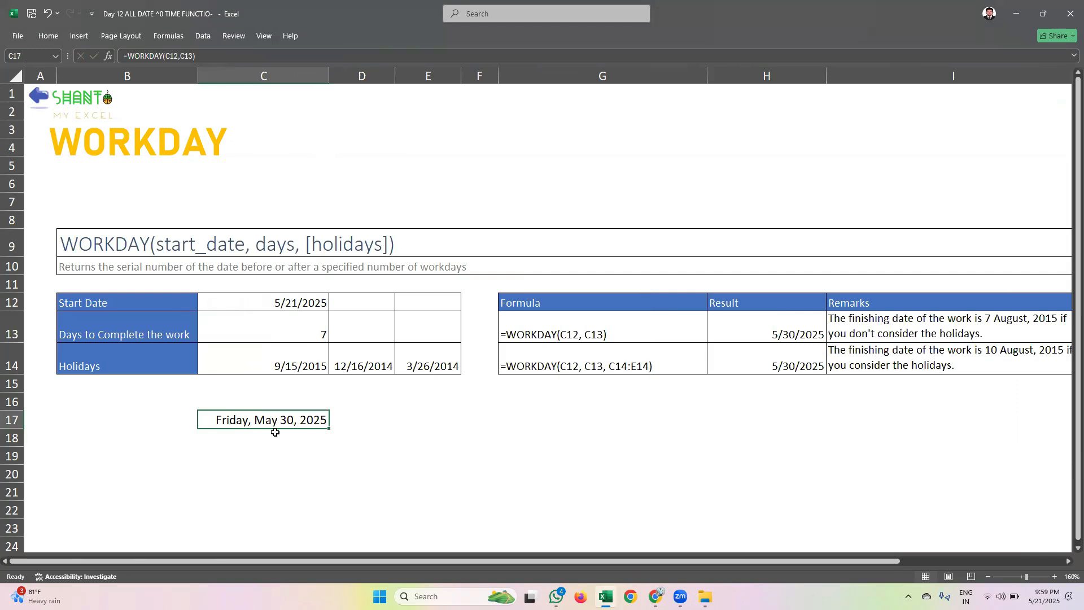
click(302, 302)
click(293, 422)
drag(320, 368, 406, 357)
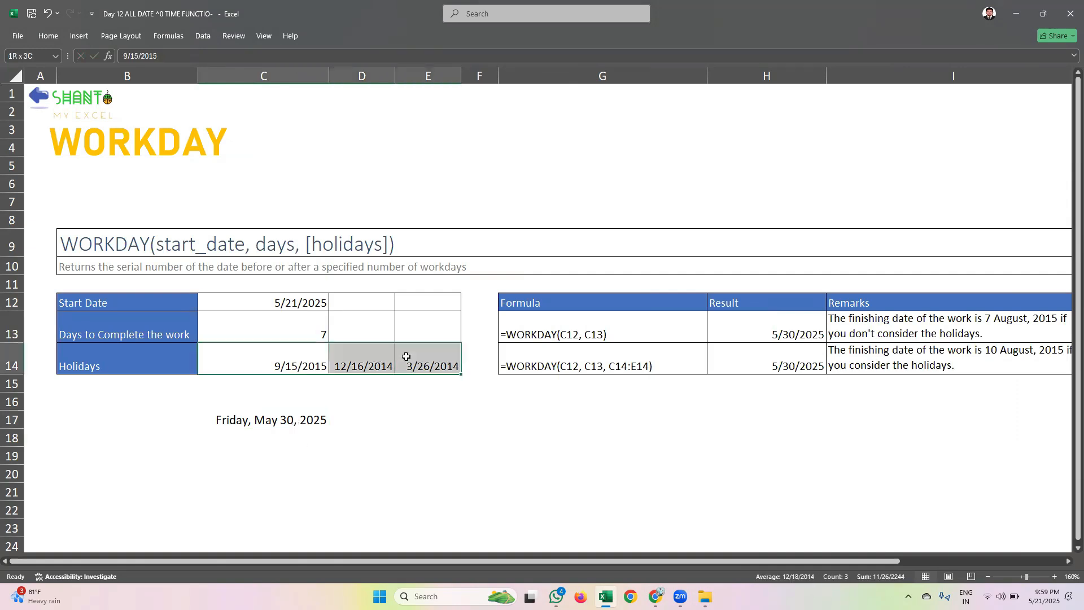
click(287, 421)
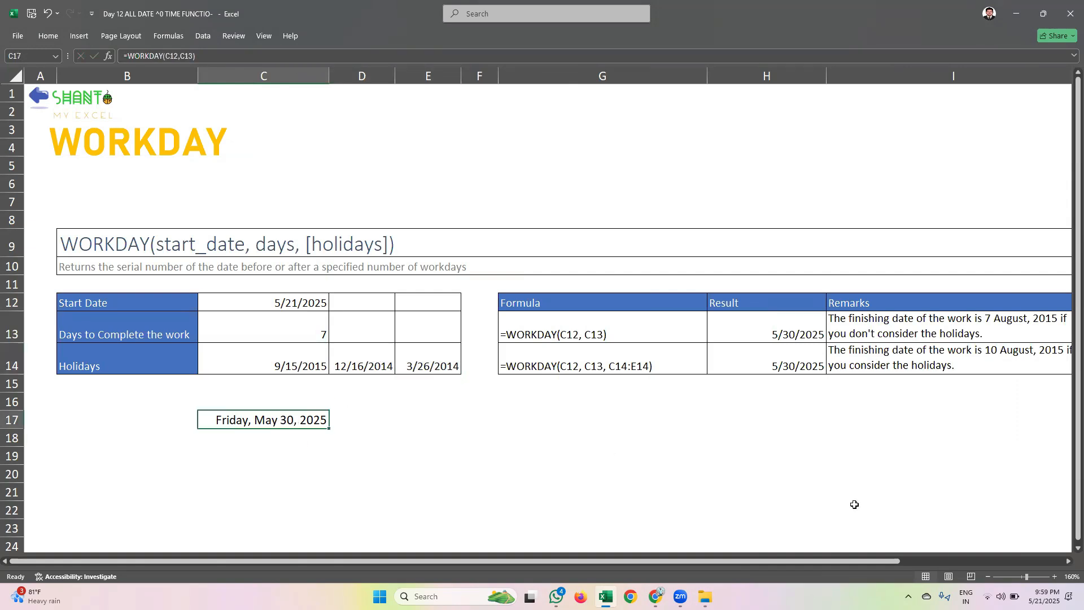
Compare the finishing date with the system calendar for May 2025 and inspect the WORKDAY formula in C17
click(1042, 595)
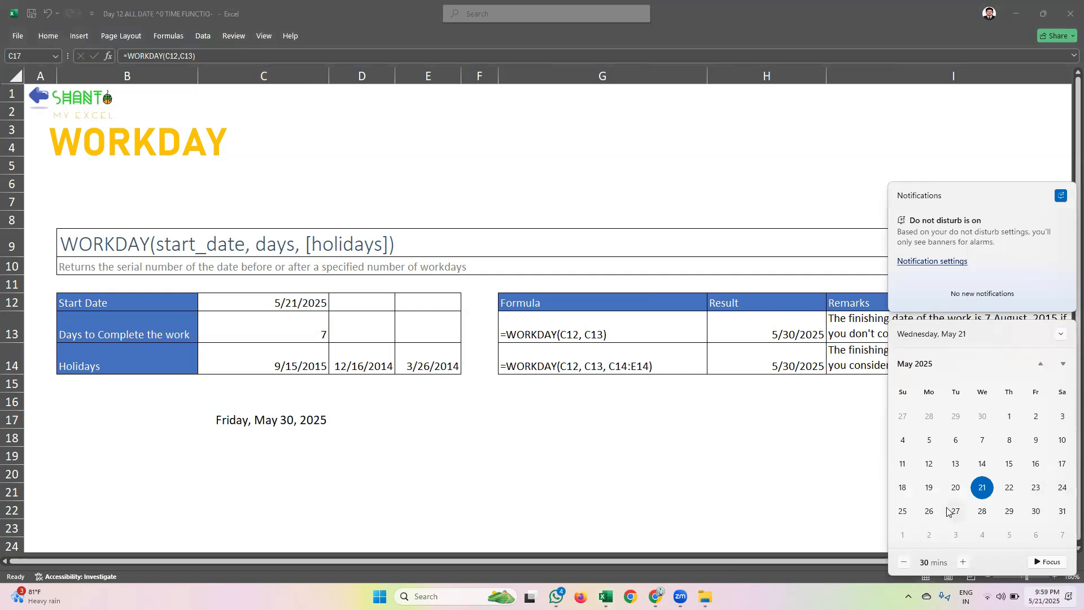
click(300, 371)
key(F2)
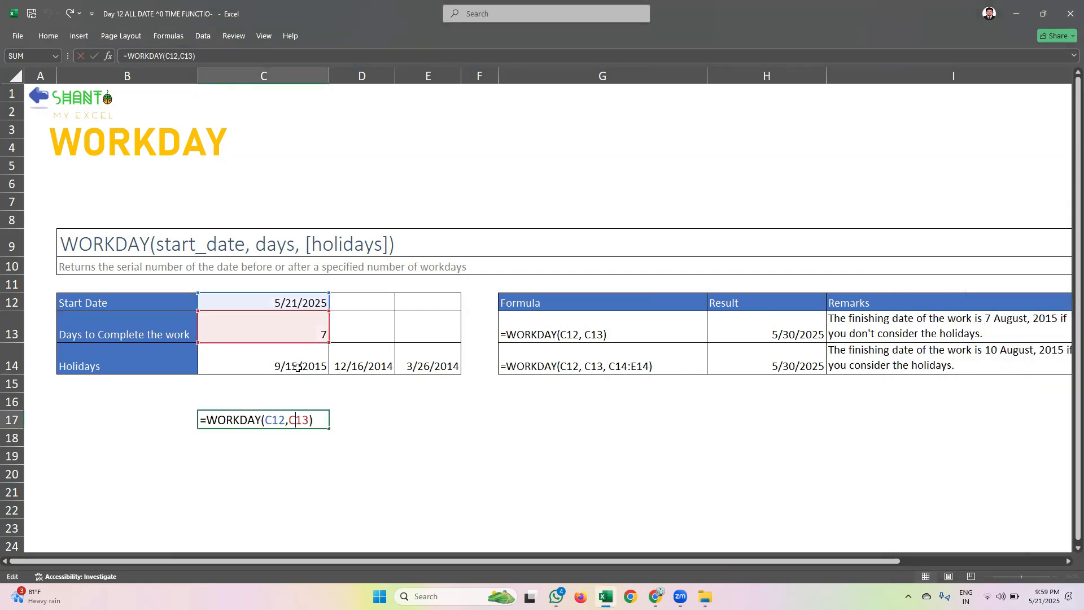
Set the first holiday in C14 to 5/23/2025
click(297, 356)
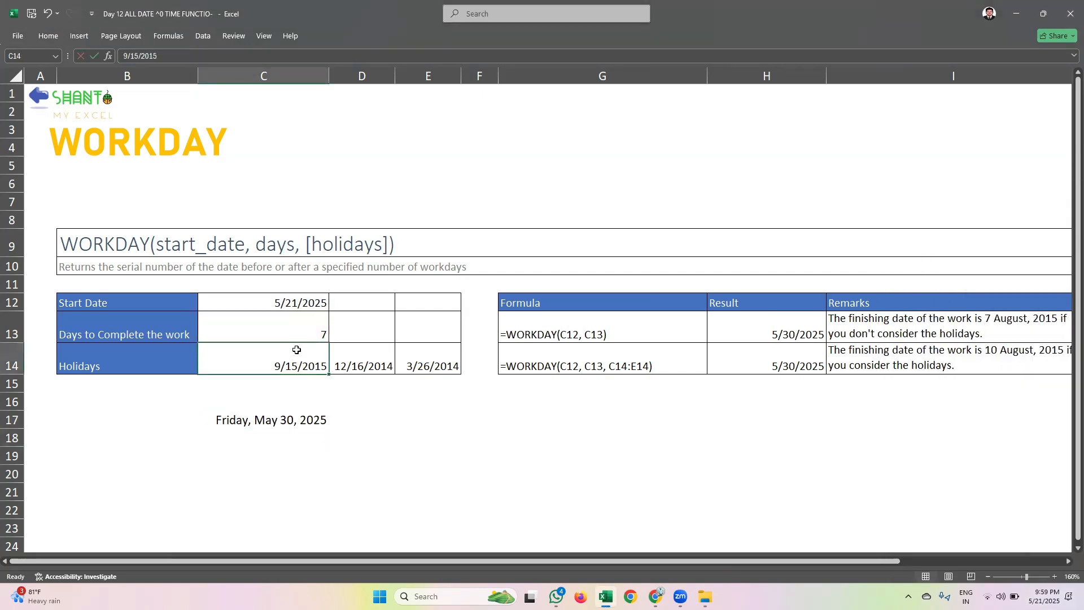
text(23)
key(BackSpace)
key(BackSpace)
text(5/23/25)
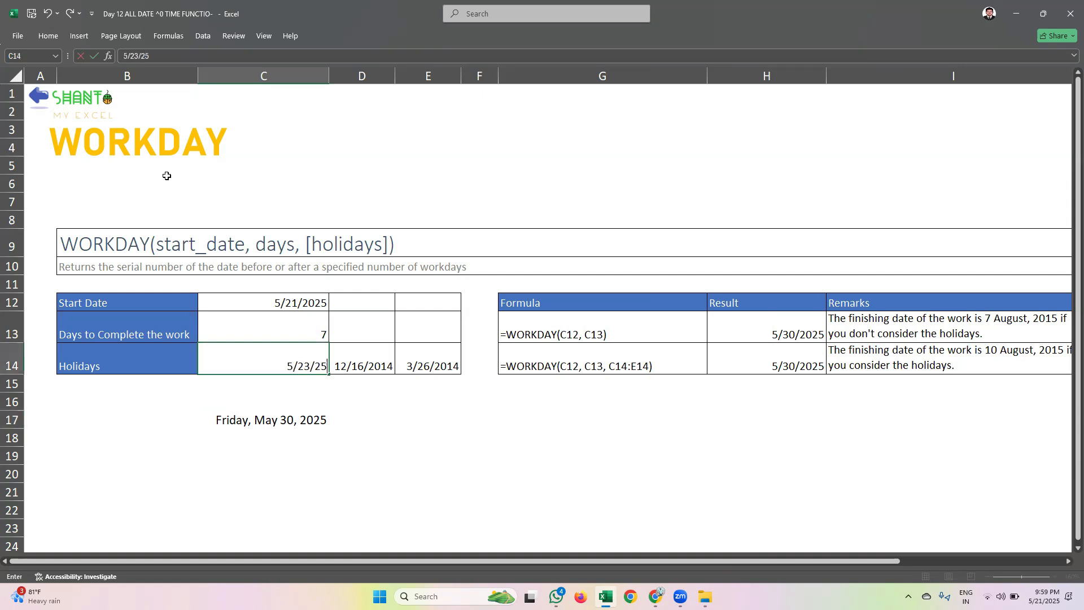
key(Tab)
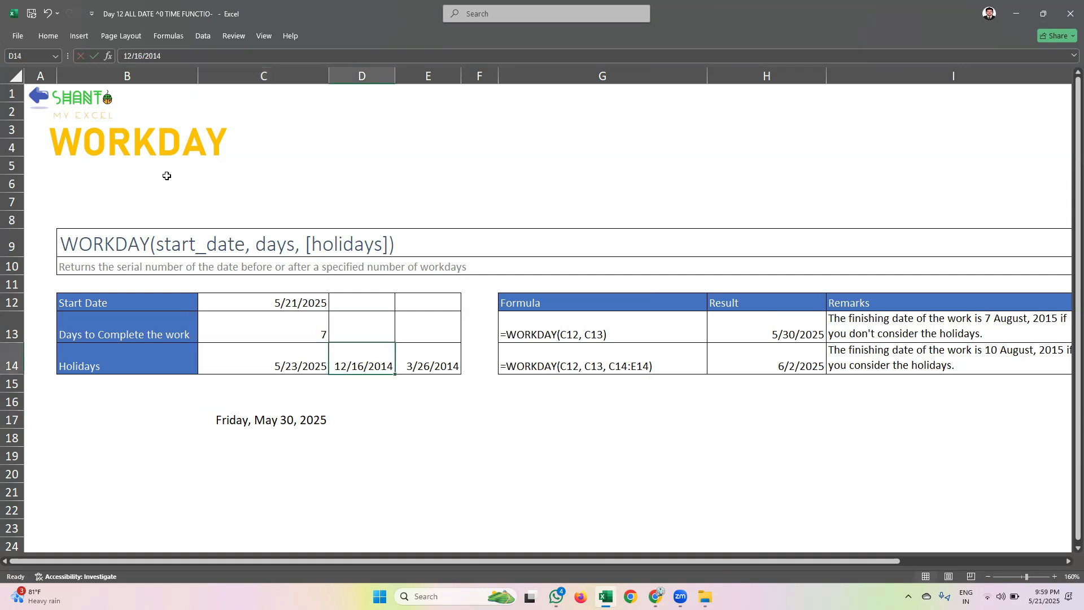
Replace the second holiday in D14 with 5/26/2025
key(BackSpace)
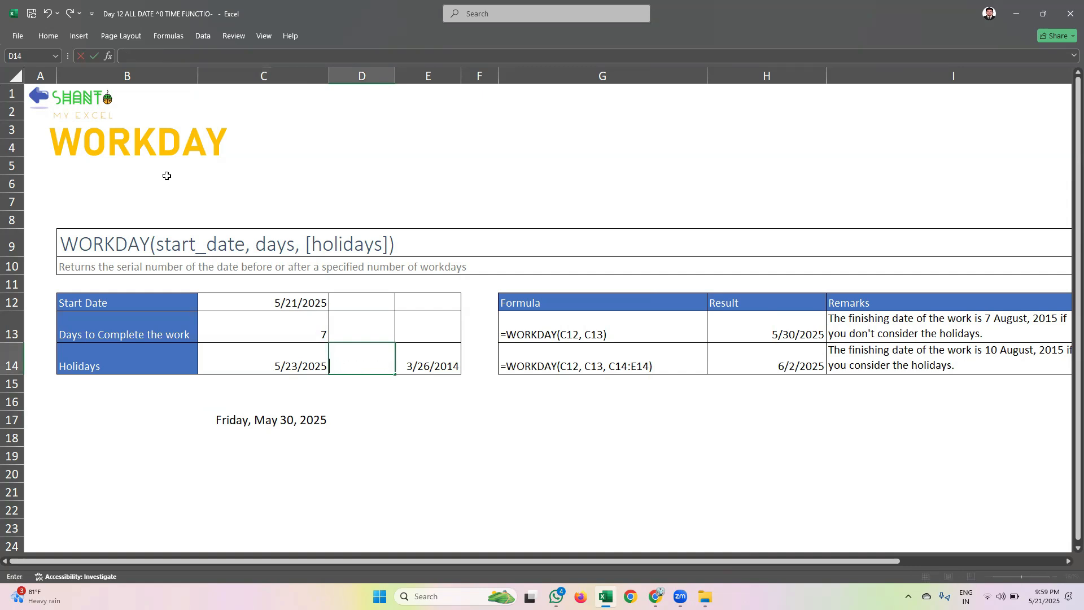
text(5/26/2)
key(Tab)
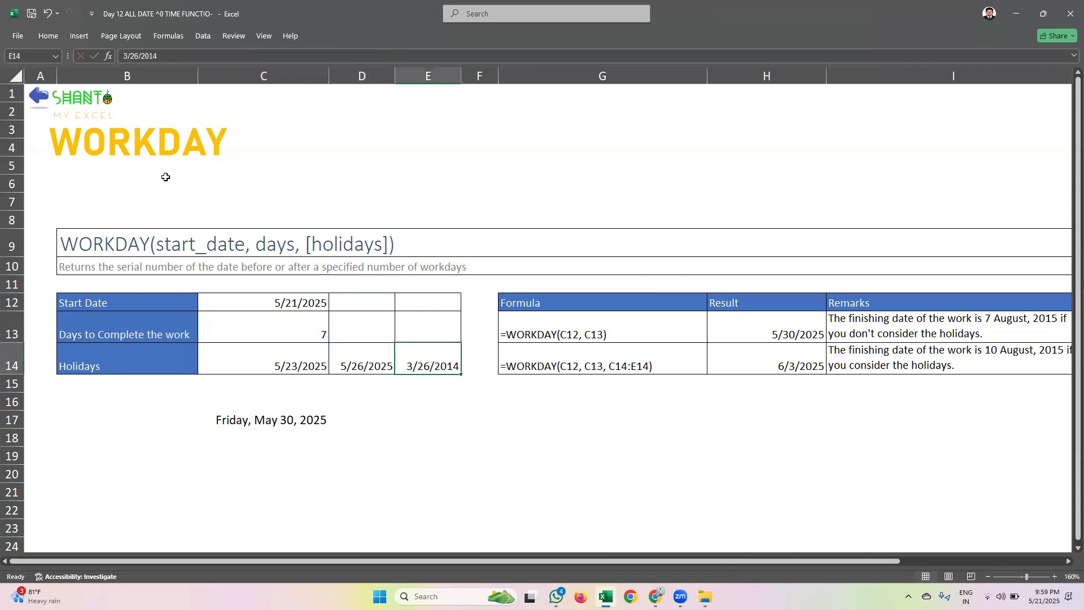
Set the third holiday in E14 to 5/30/2025
text(30/)
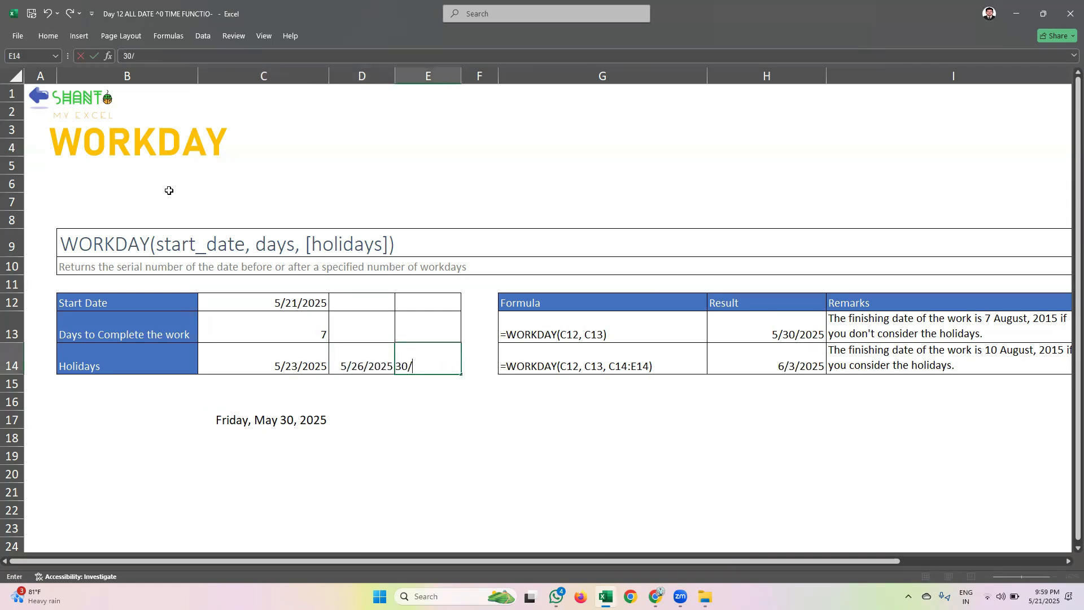
key(BackSpace)
key(BackSpace)
key(BackSpace)
text(5/30/25)
key(ctrl+Return)
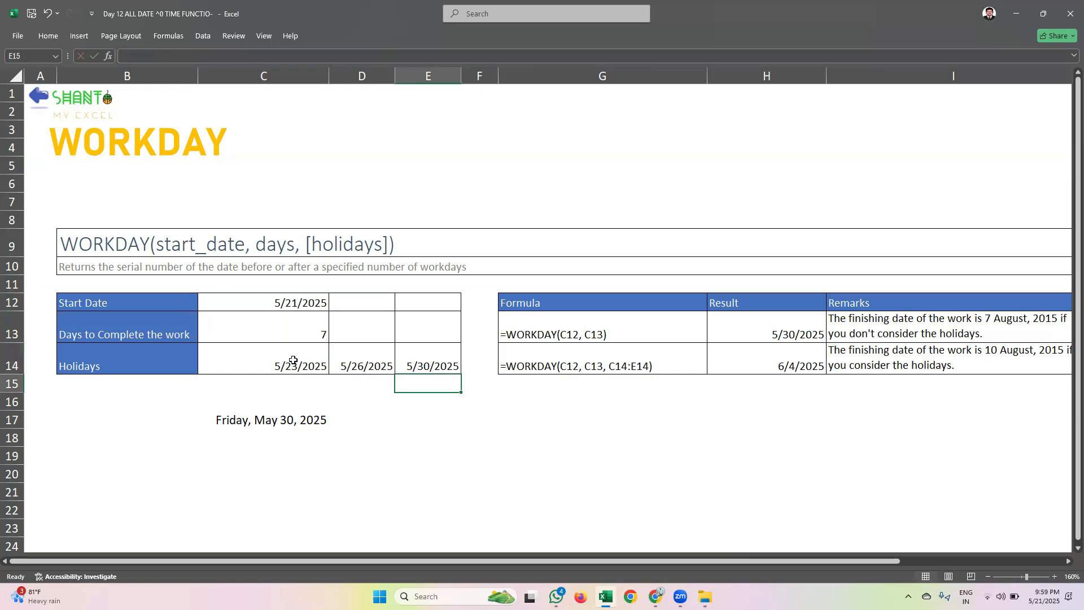
Add the holidays to the C17 formula as =WORKDAY(C12,C13,C14:E14) and widen column C to fit the long date
drag(290, 360, 395, 354)
click(288, 420)
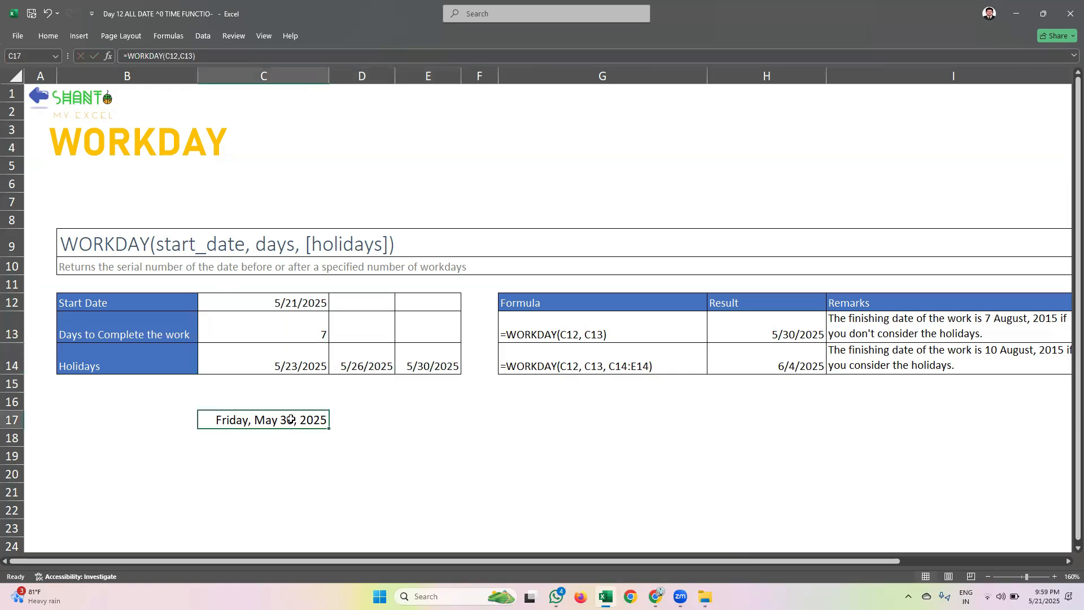
double_click(288, 420)
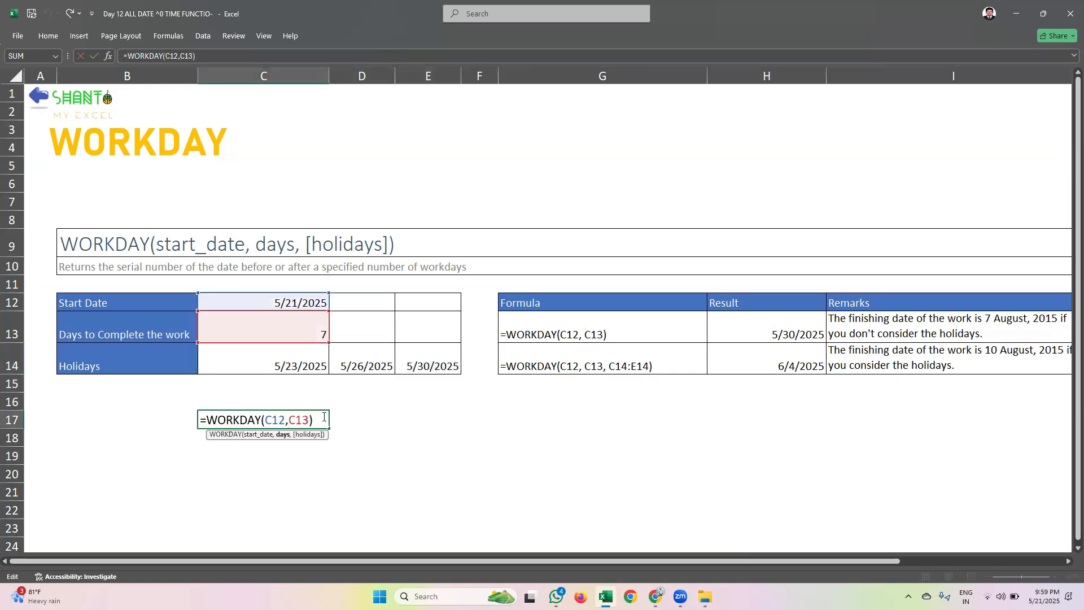
key(Delete)
text(,)
drag(292, 362, 407, 351)
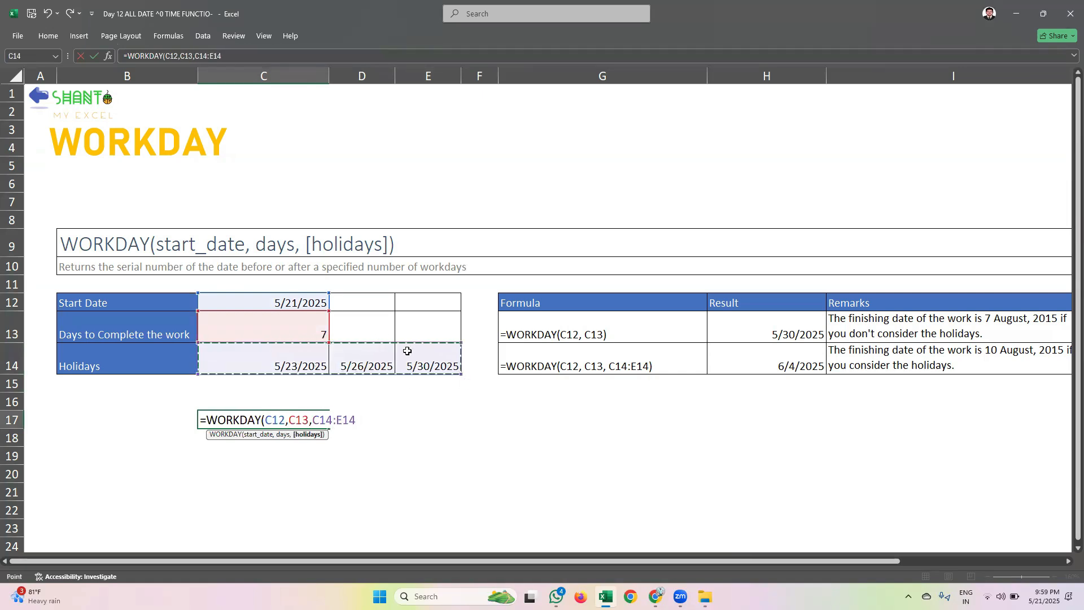
key(Return)
drag(325, 69, 400, 70)
click(356, 422)
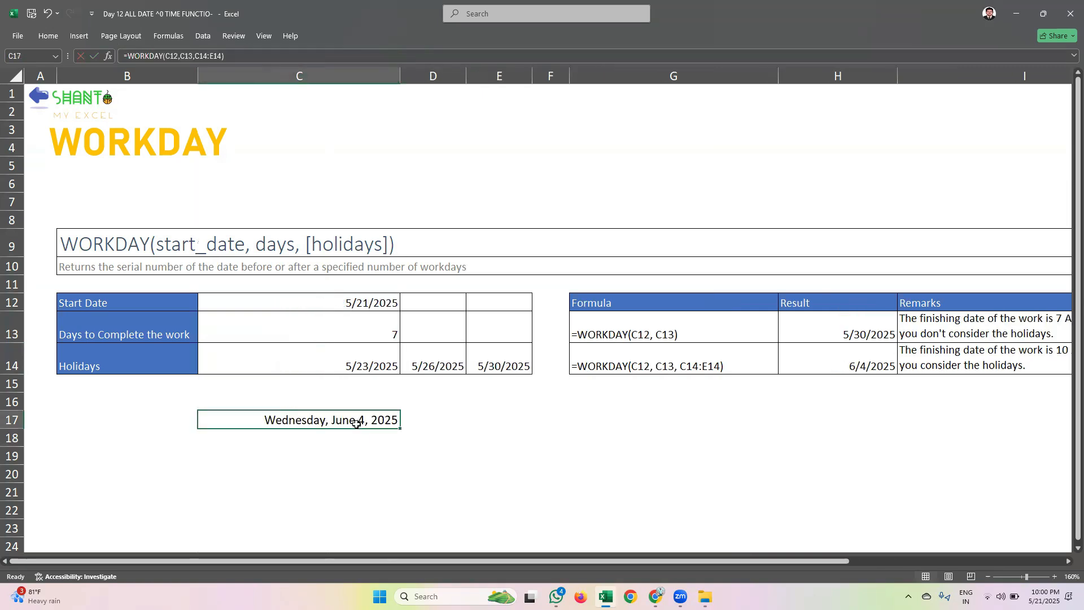
Check the holiday-adjusted finishing date against the system calendar
click(1047, 596)
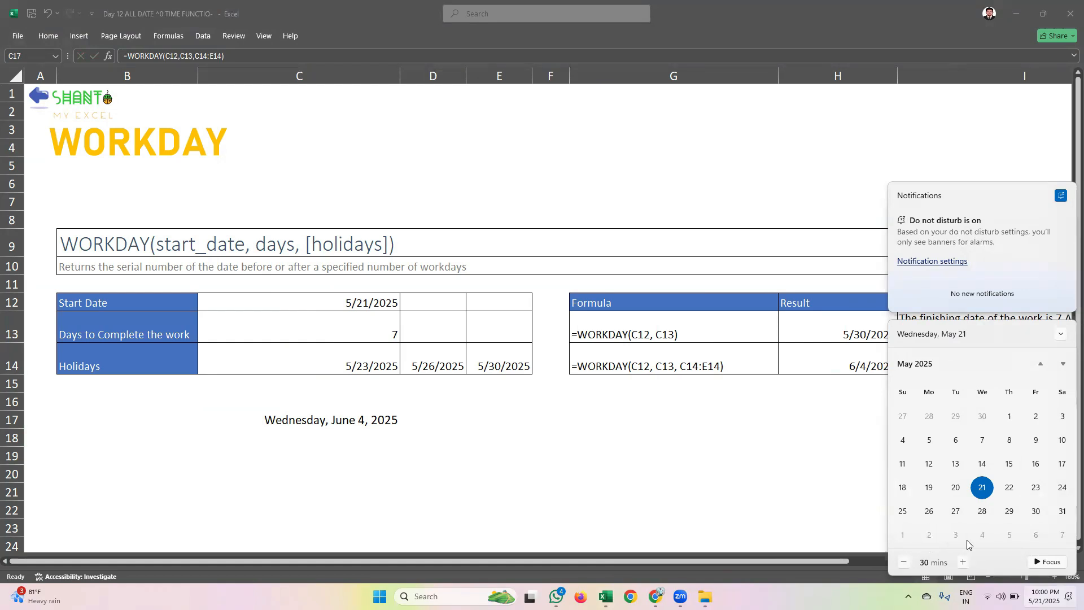
click(424, 410)
click(424, 412)
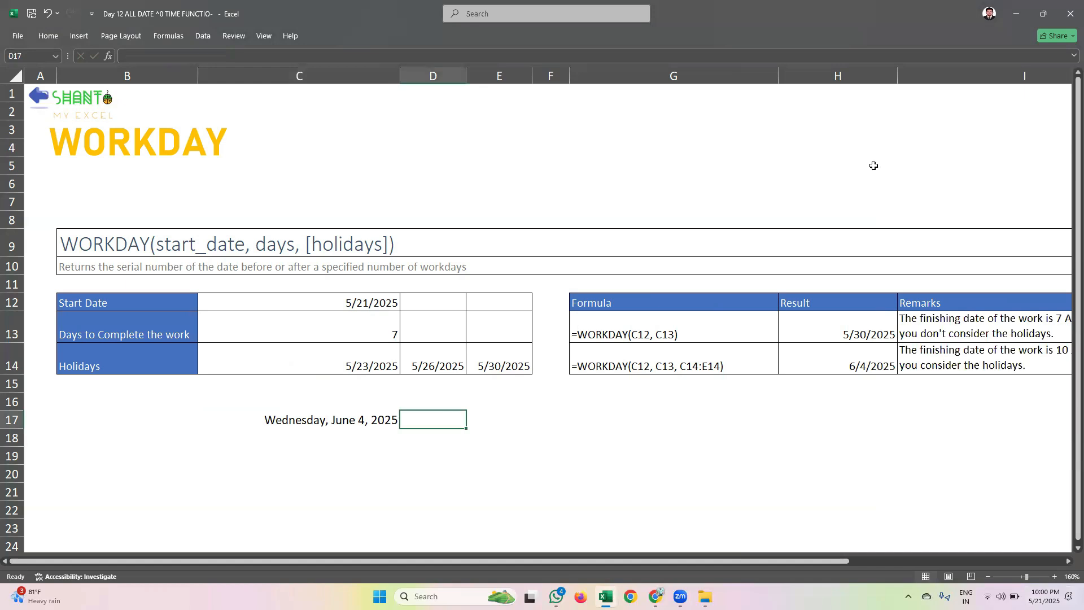
Visit the Part - 02 cover sheet, and return through the function sheets to the Date sheet
scroll(870, 167, down, 1)
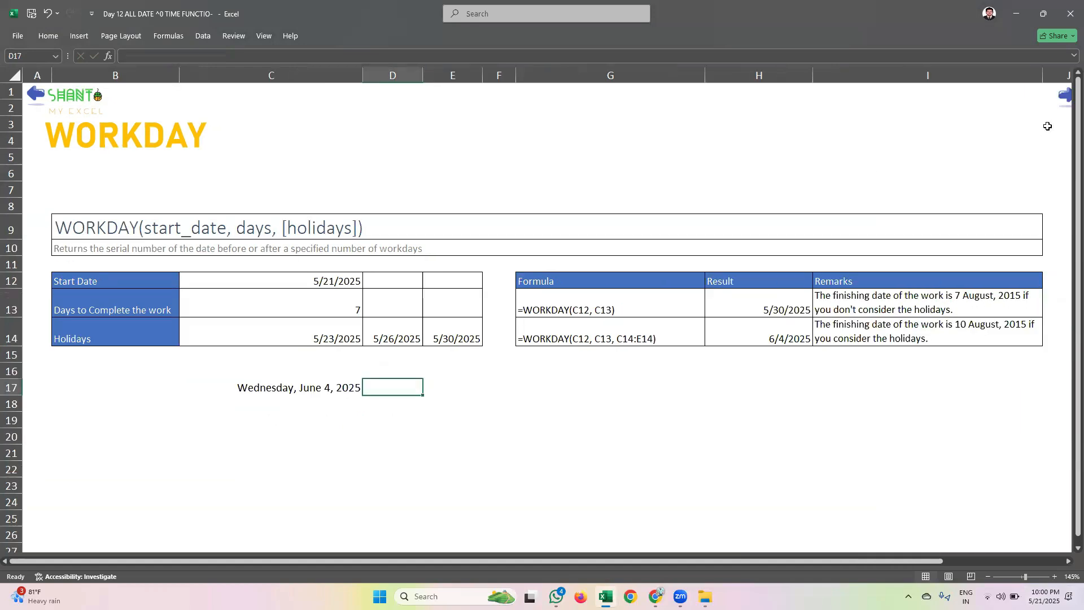
click(1065, 98)
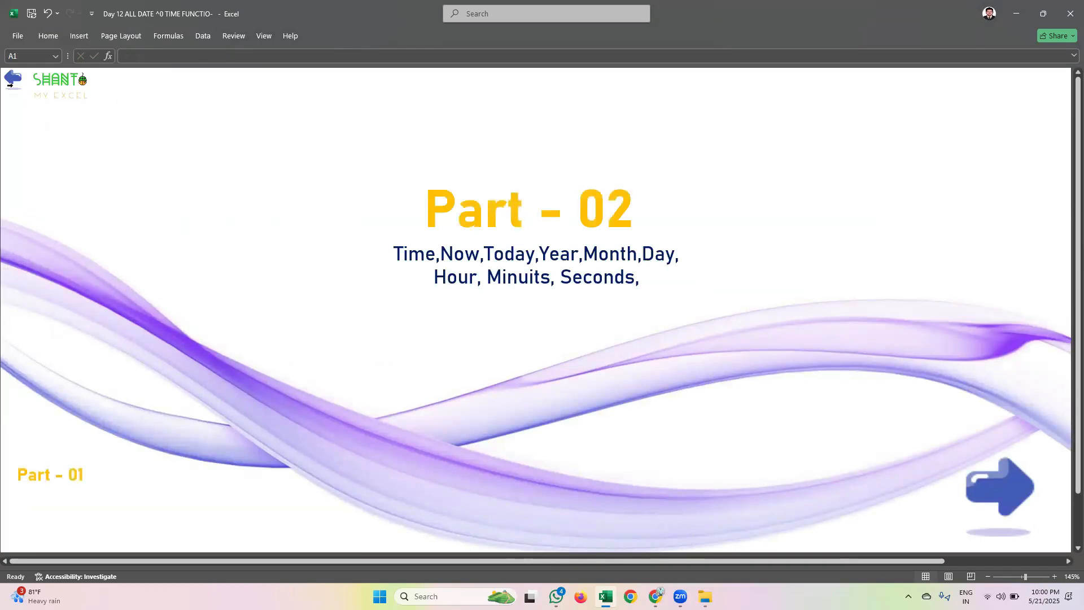
click(12, 82)
click(35, 100)
click(36, 102)
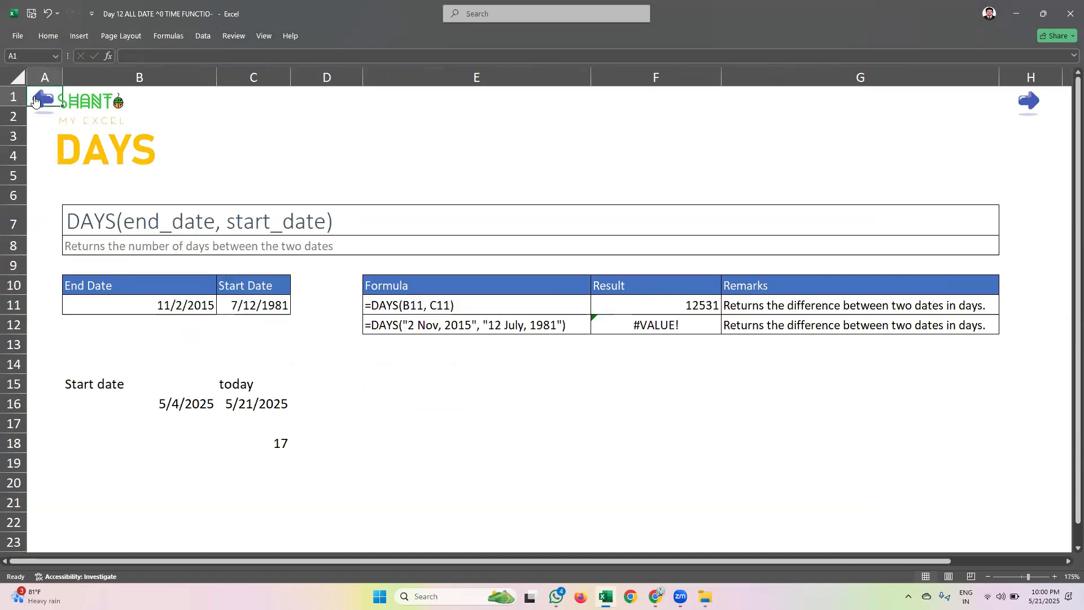
click(39, 105)
click(38, 105)
click(38, 102)
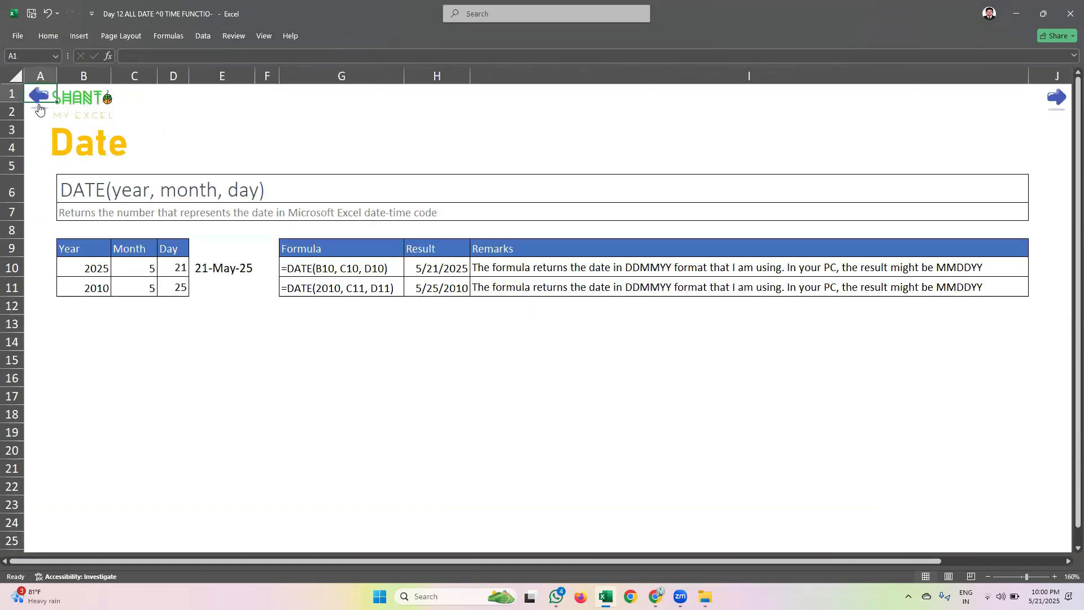
click(39, 107)
click(980, 485)
Review the Date sheet's year, month and day inputs and the DATE formula in E10
drag(82, 261, 83, 287)
drag(142, 246, 172, 286)
click(204, 266)
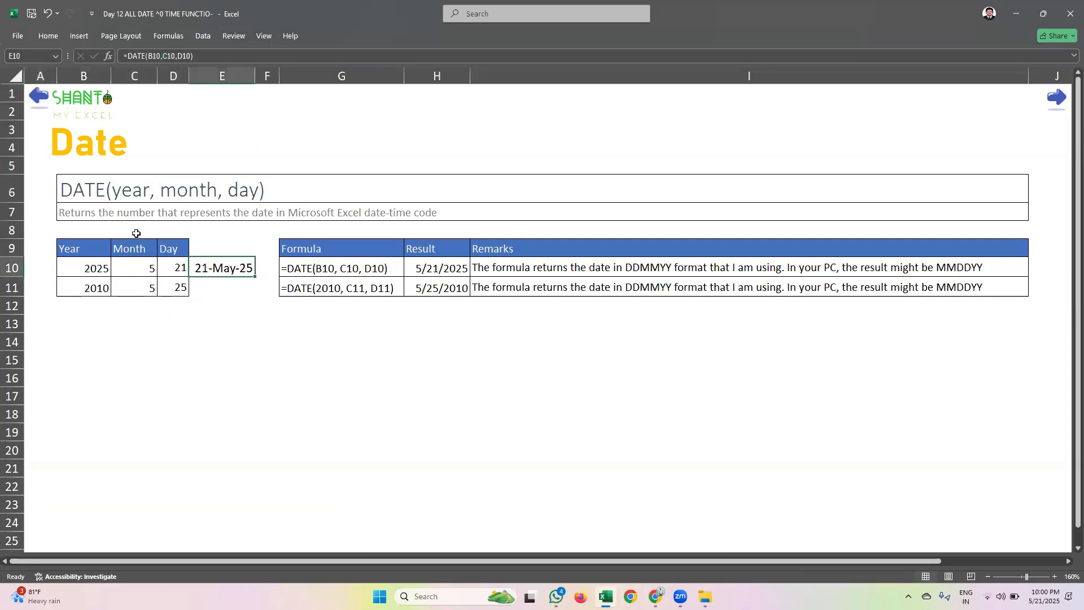
click(209, 319)
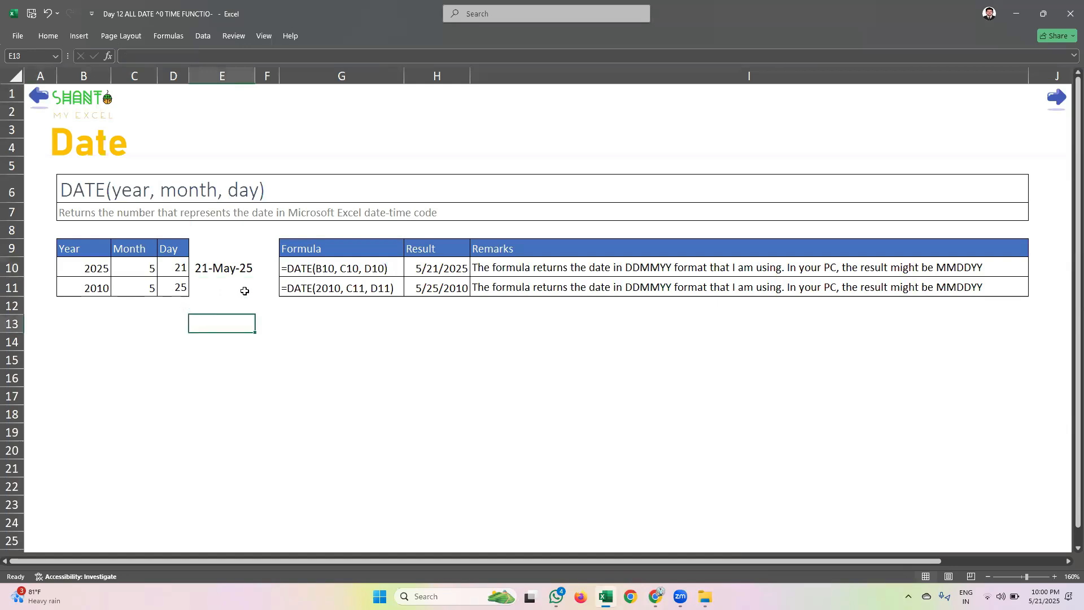
Review the WEEKDAY example in G15:H15 and the WEEKNUM example date in E11 on their sheets
click(1046, 109)
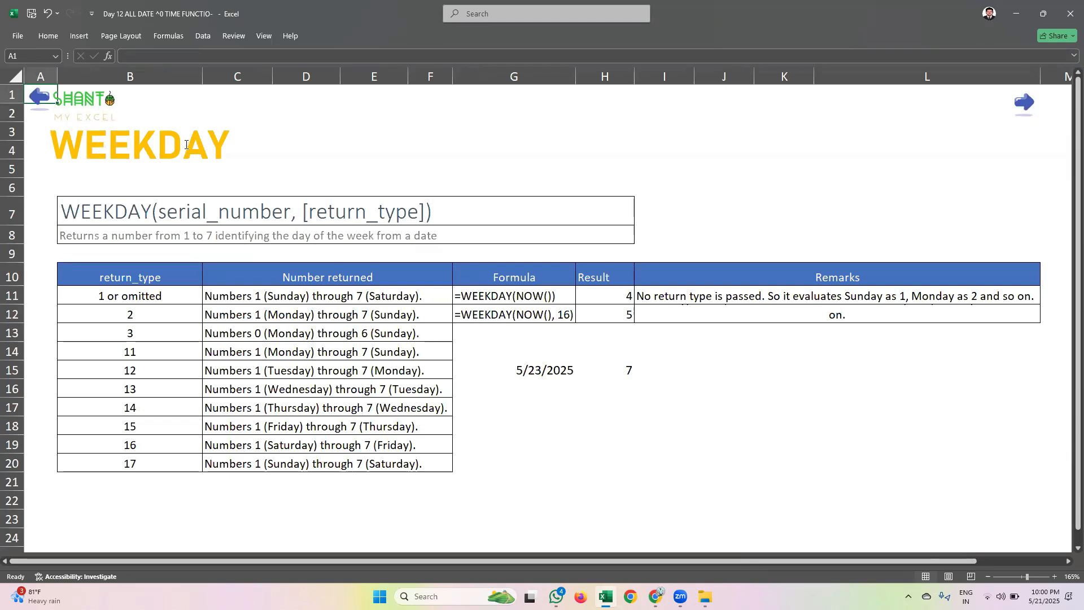
click(537, 370)
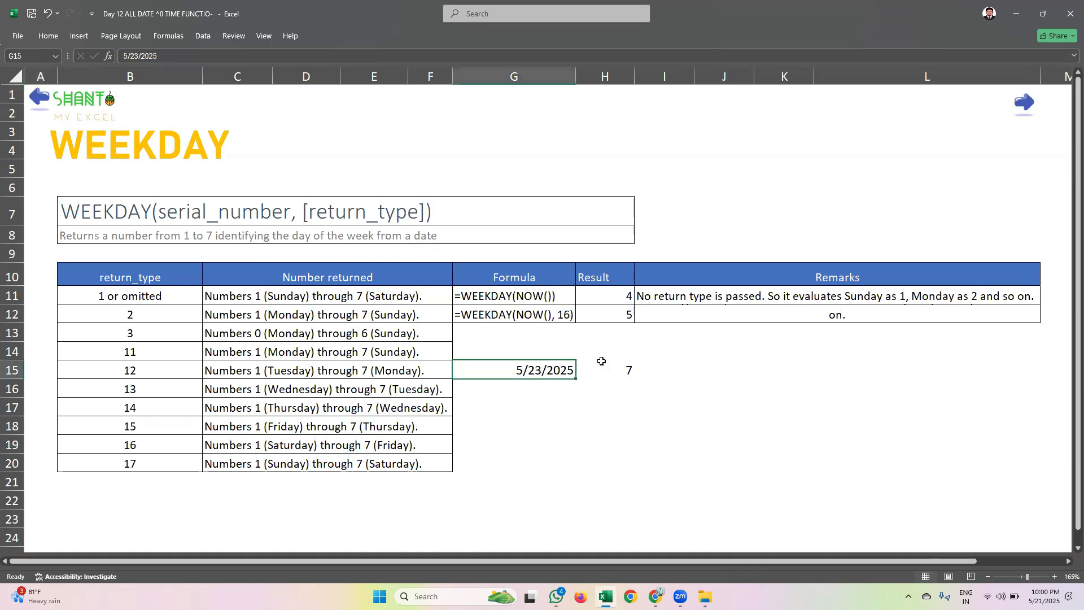
click(615, 368)
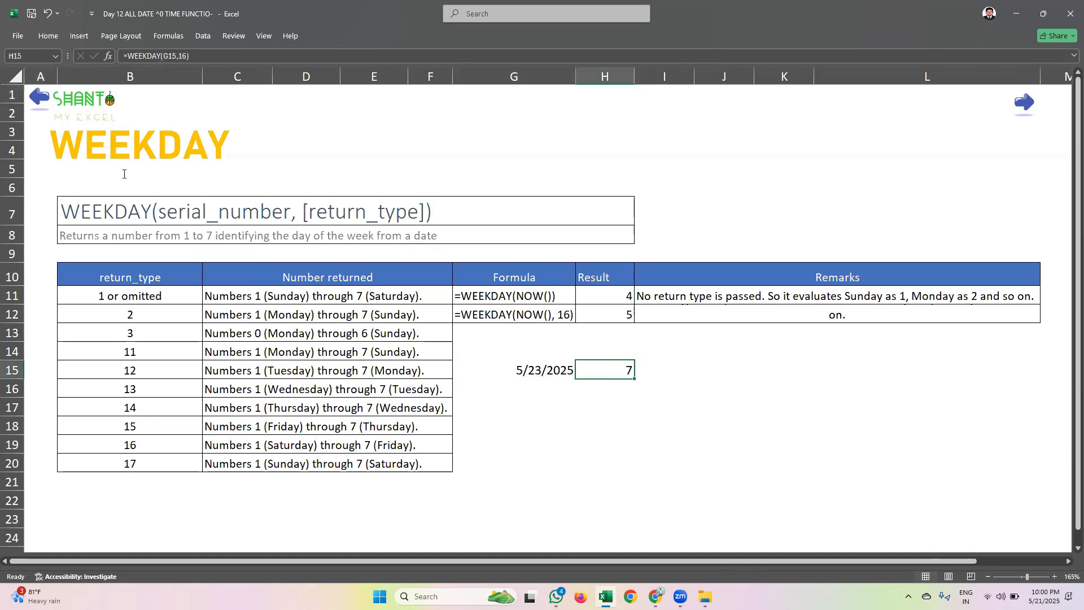
click(1027, 106)
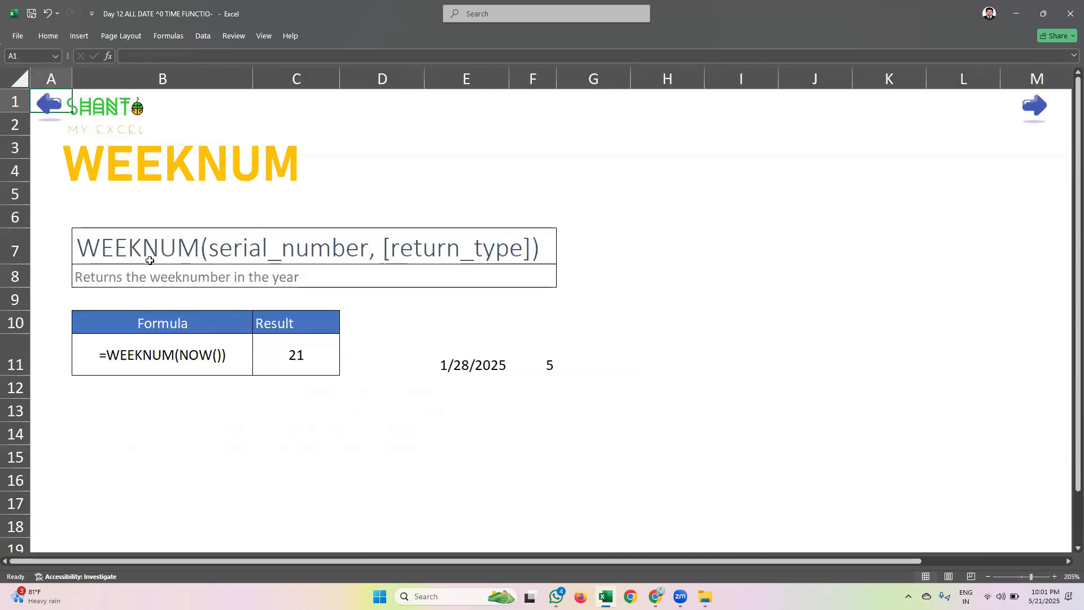
click(469, 356)
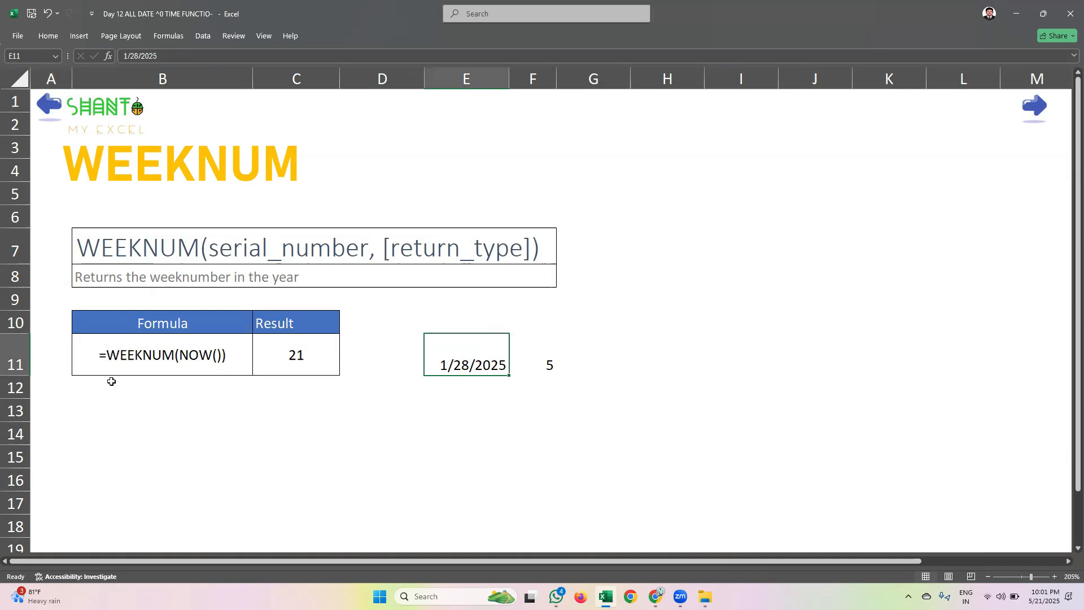
Go to the DAYS sheet and review the dates in B16 and C16 and the DAYS formula in C18
click(1022, 111)
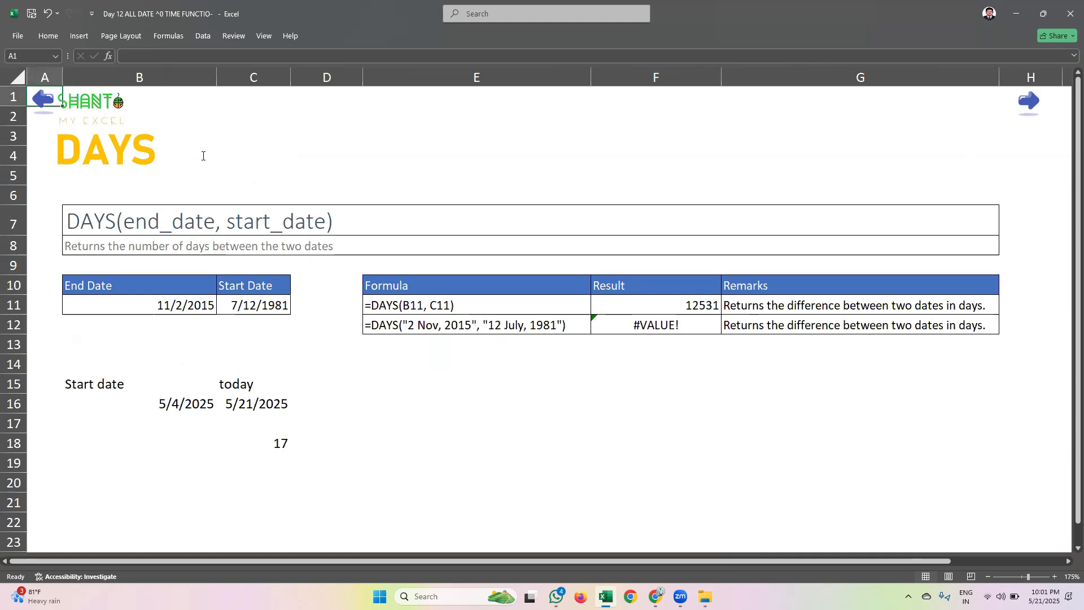
click(168, 410)
click(248, 410)
click(175, 403)
click(252, 403)
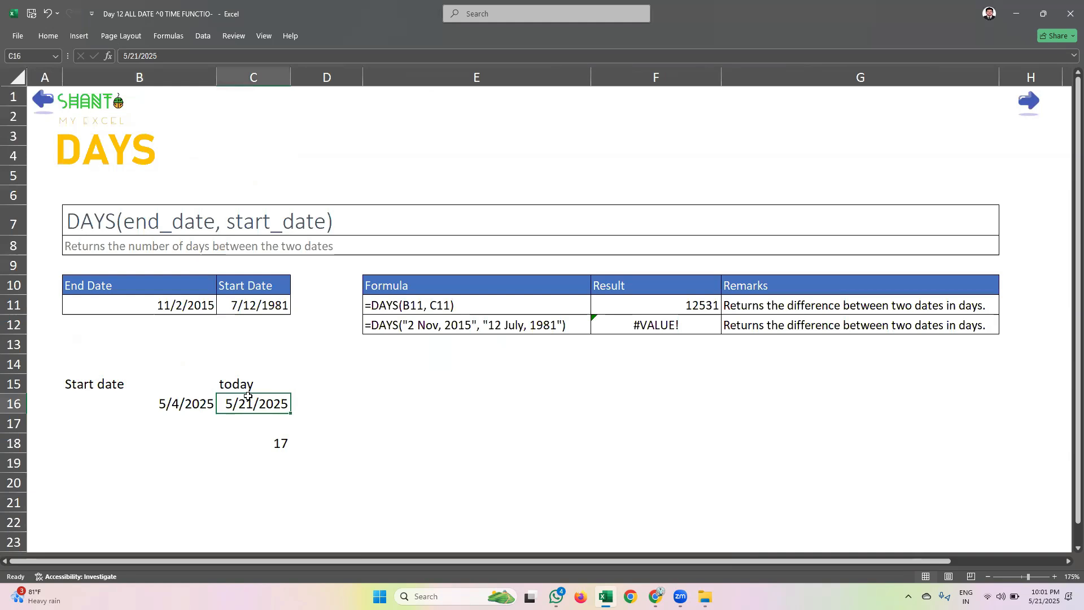
click(191, 402)
click(246, 401)
click(259, 442)
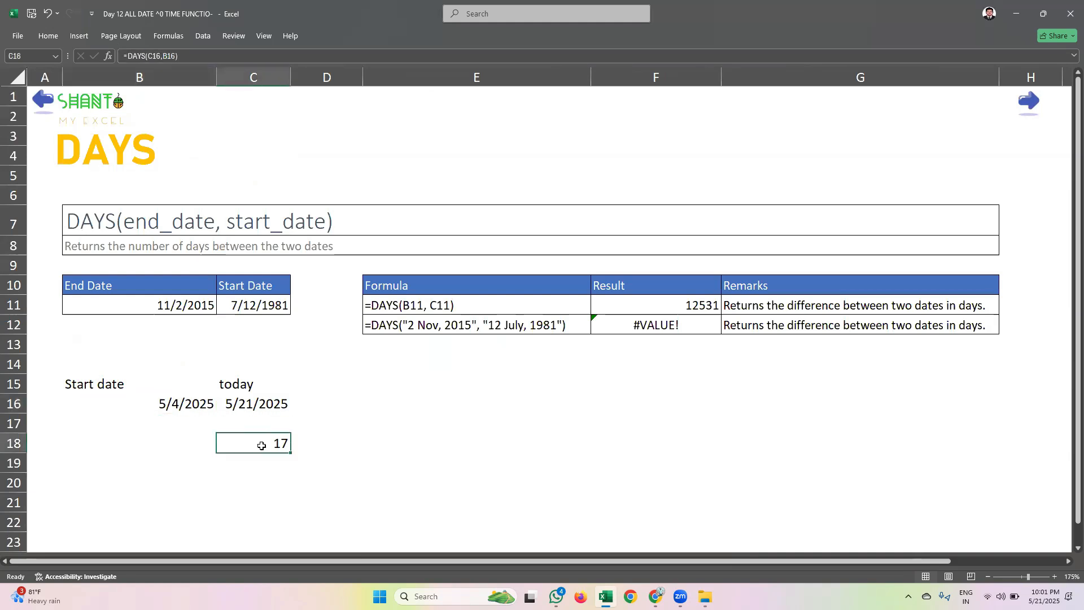
Go forward past the NETWORKDAYS and WORKDAY sheets to the Part - 02 cover sheet
click(1032, 107)
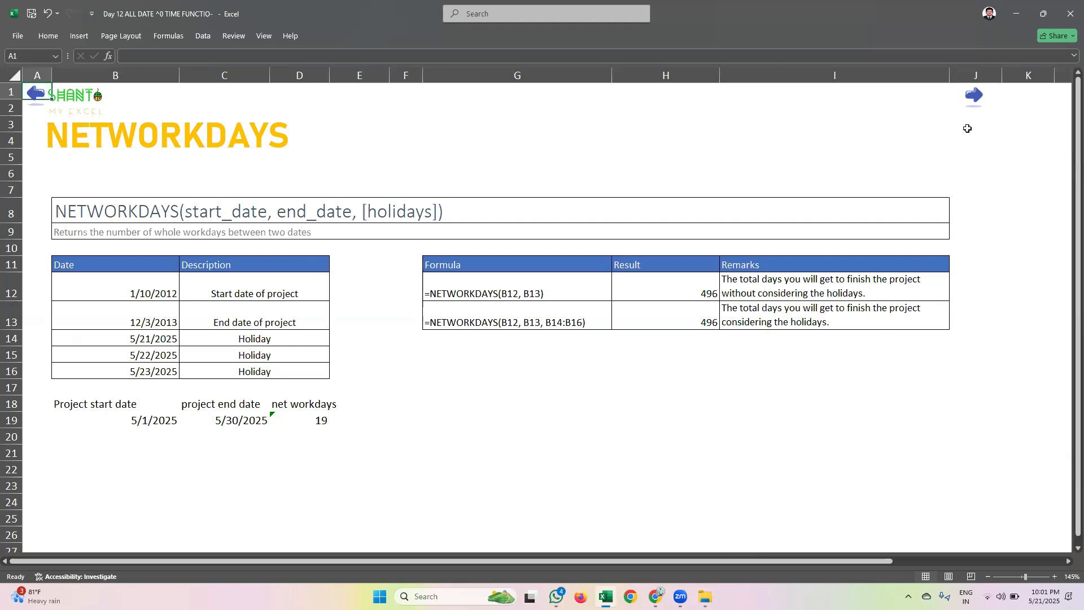
click(975, 101)
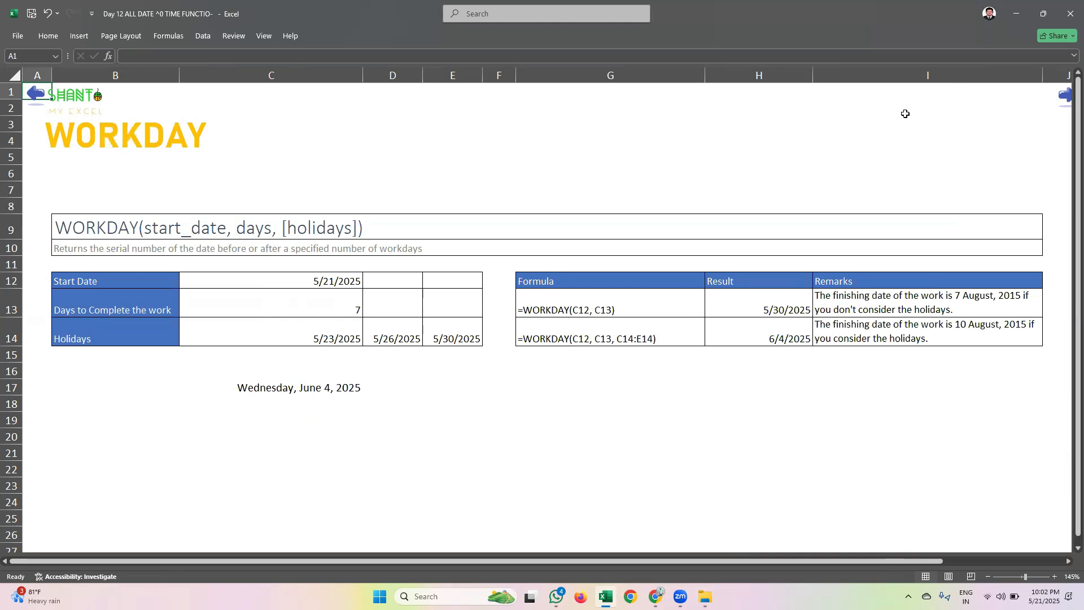
click(1062, 97)
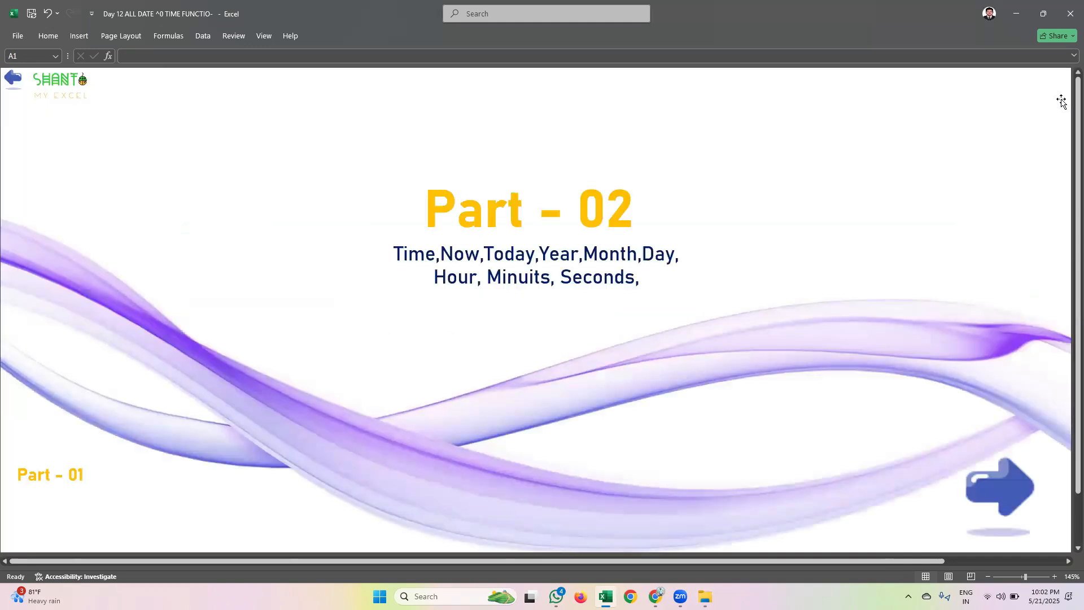